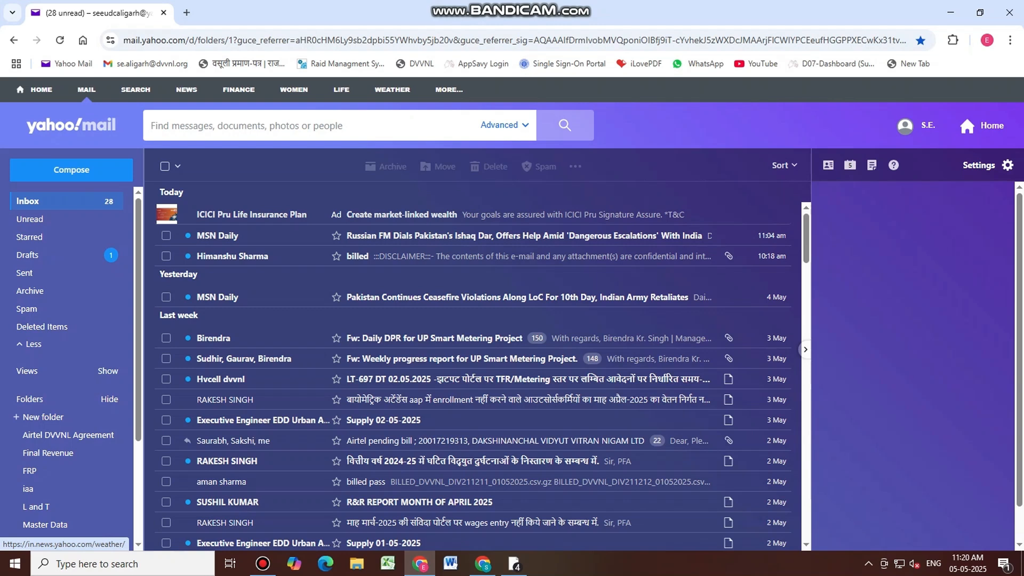
Open login.uppclonline.com in a new Chrome tab, autocompleted from 'lo'
key("ctrl+t")
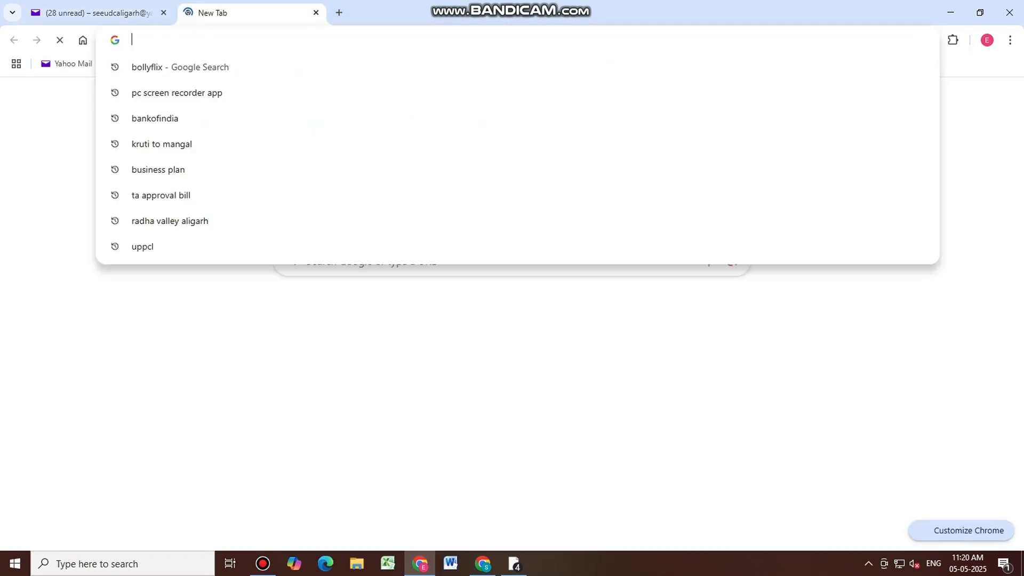
type("lo")
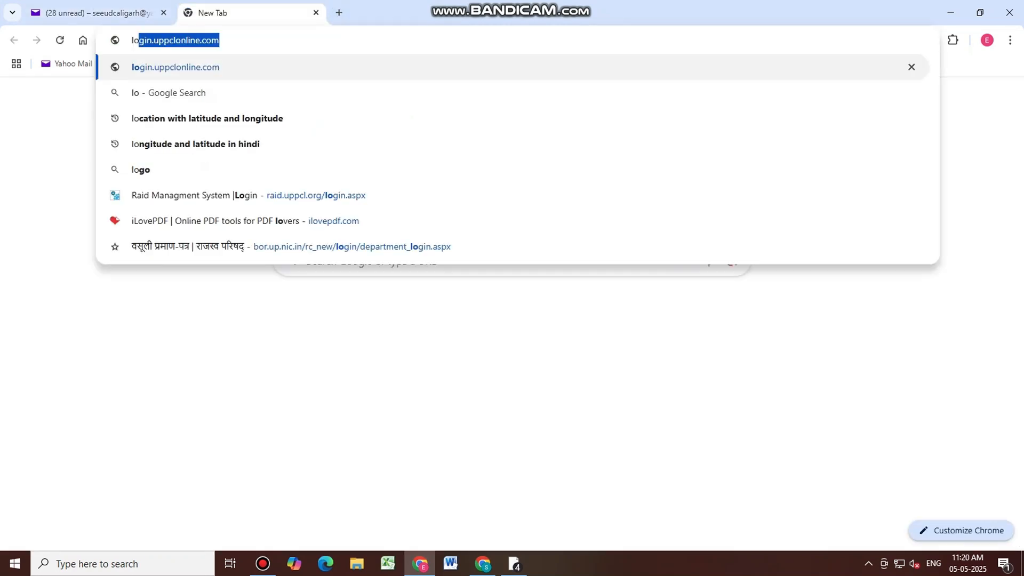
key("Return")
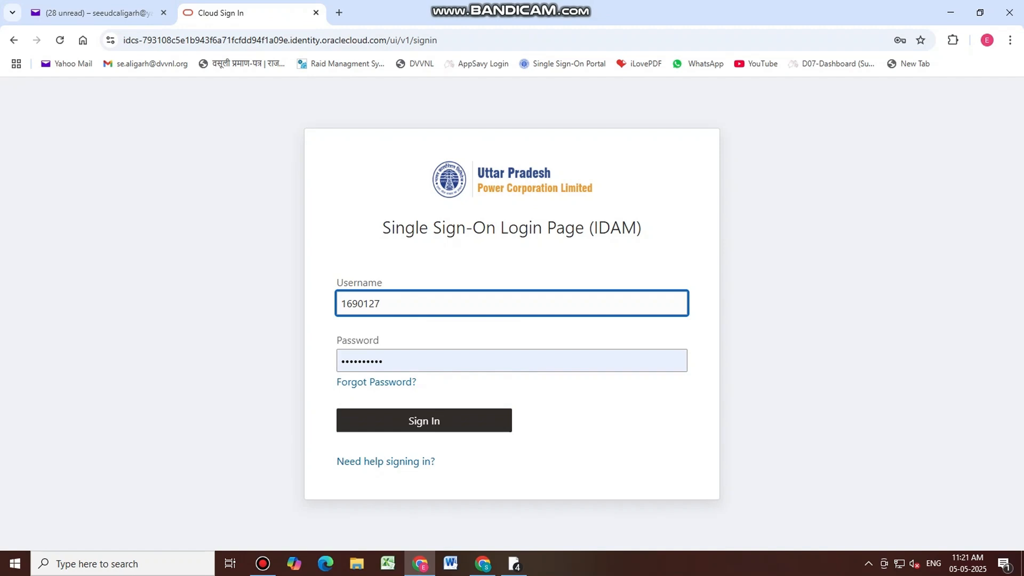
key("BackSpace")
Correct the employee ID, enter the account password, sign in, and launch UPPCL E-office
type("67")
key("BackSpace")
type("9")
left_click(388, 361)
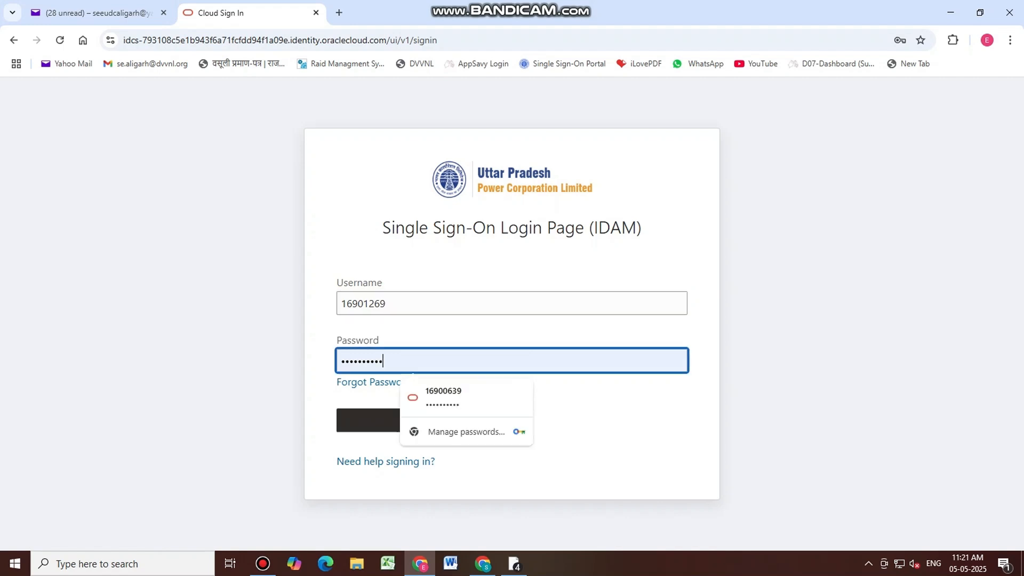
key("ctrl+a")
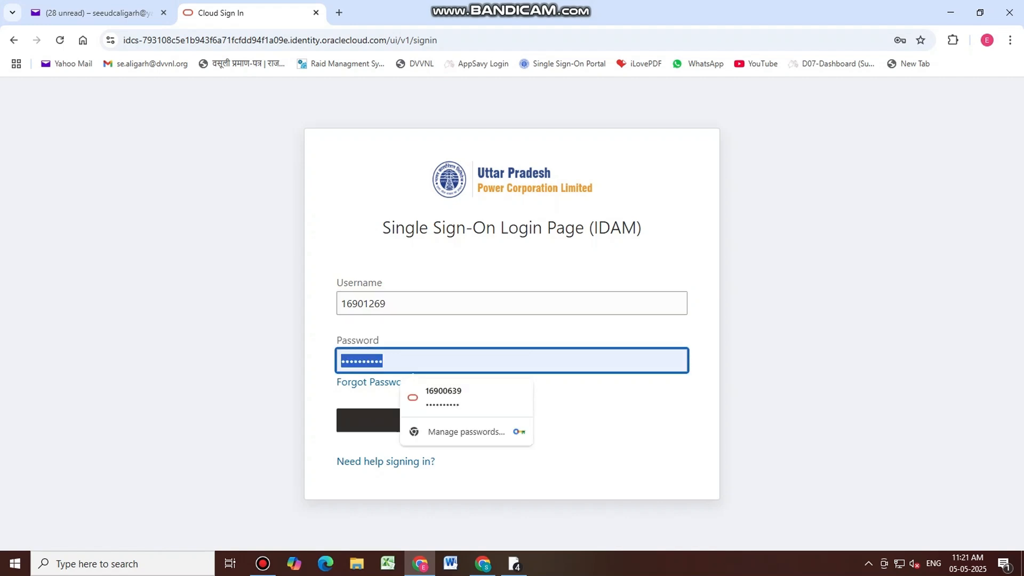
type("****")
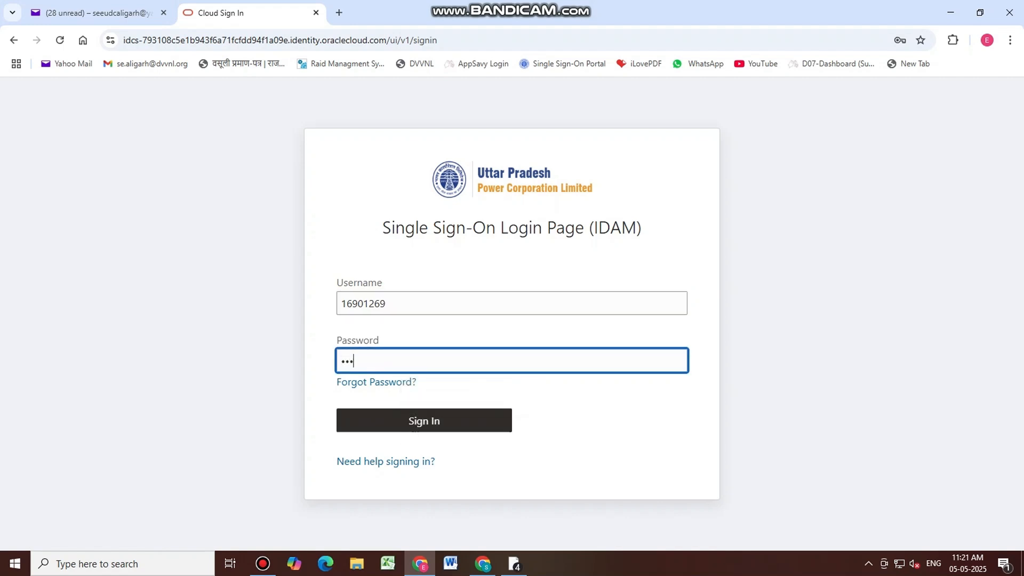
type("****")
left_click(414, 430)
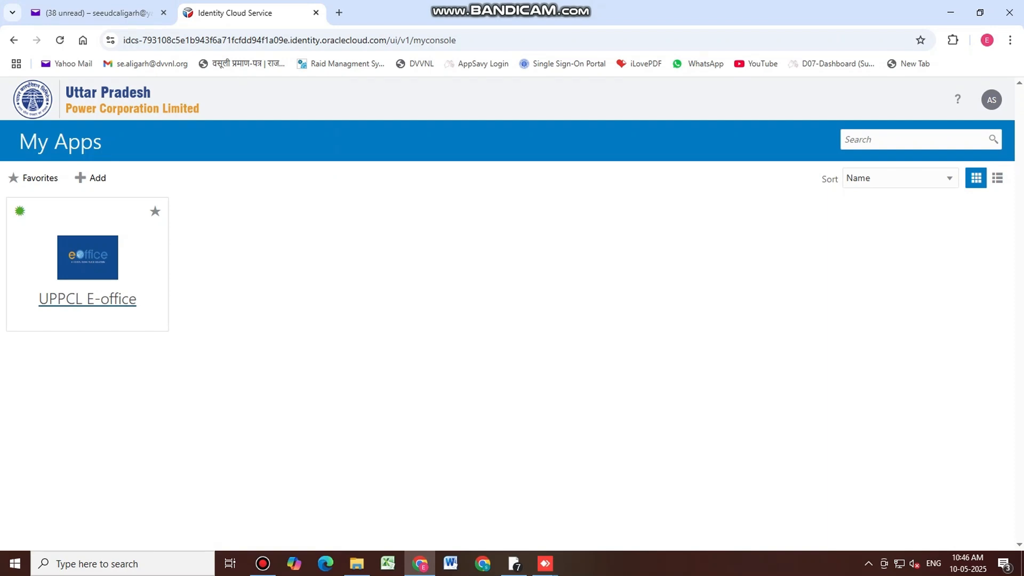
left_click(88, 299)
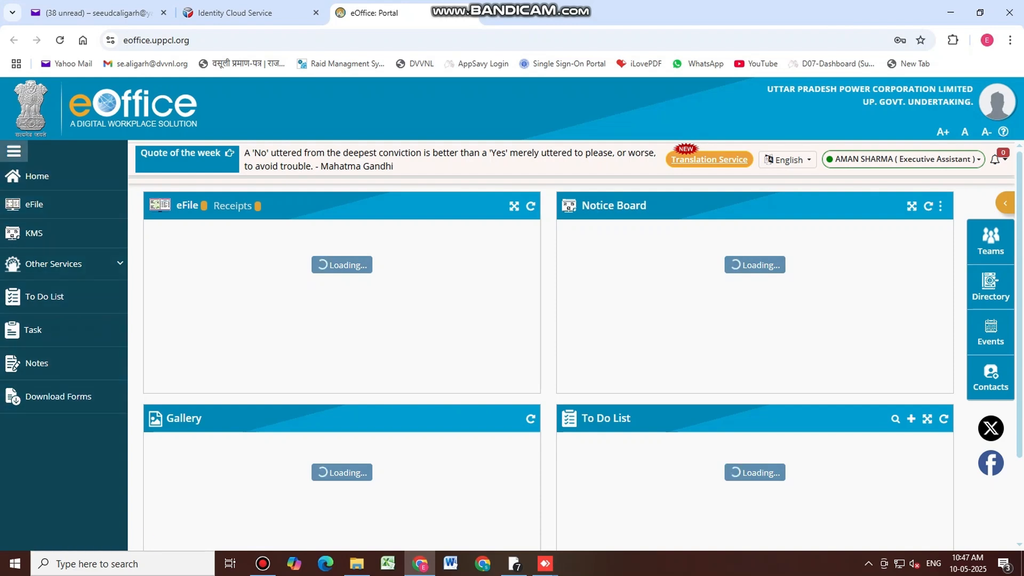
Open the eFile section, toggling the sidebar navigation labels along the way
left_click(14, 151)
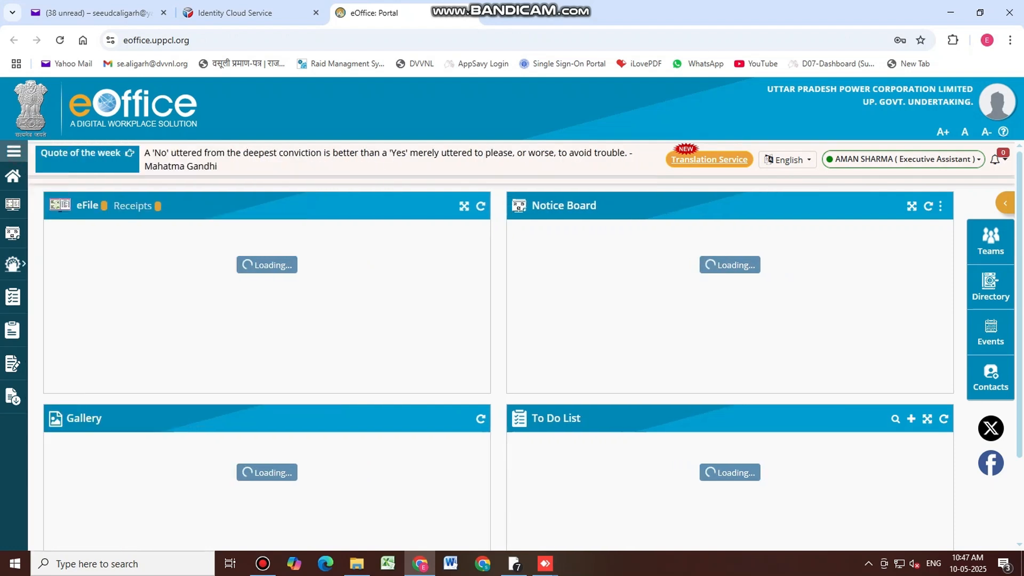
left_click(14, 151)
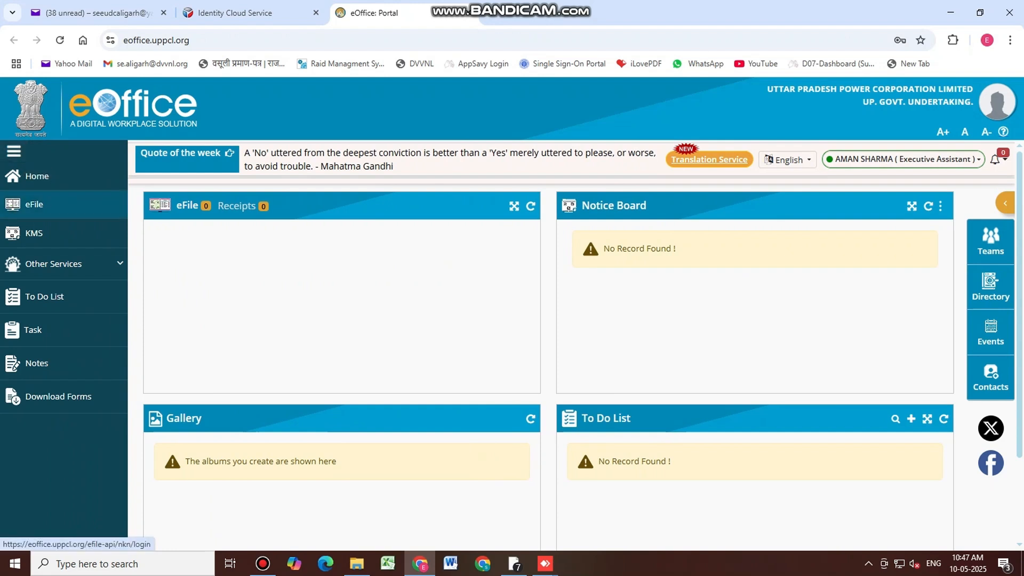
left_click(29, 205)
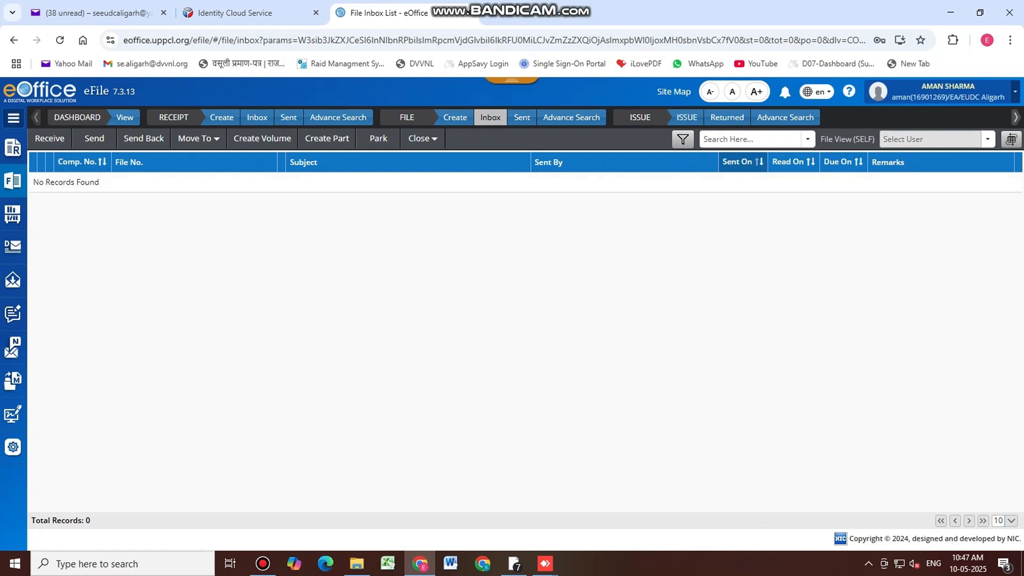
left_click(13, 118)
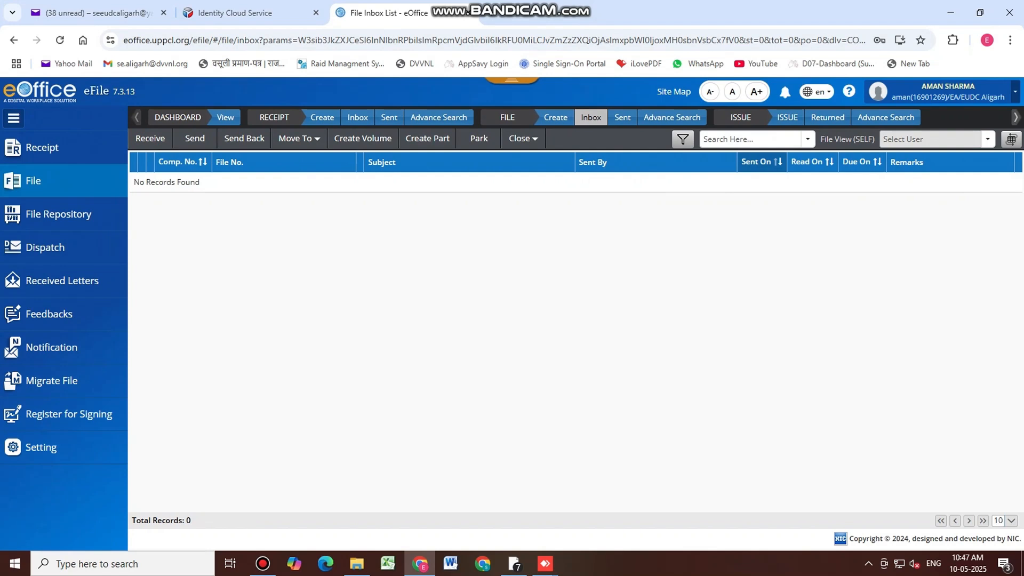
left_click(13, 119)
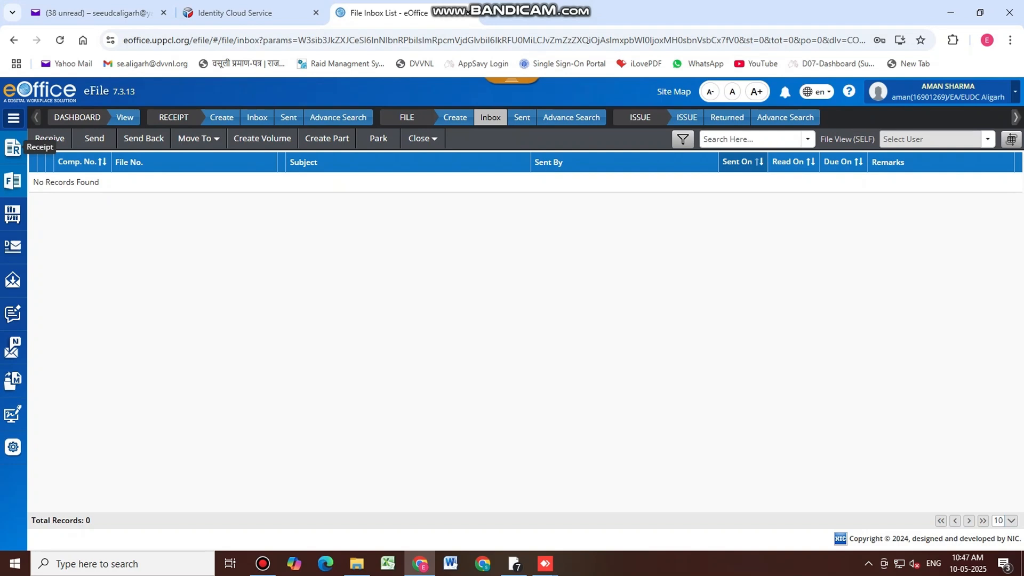
Choose Receipt > Browse & Diarise > Electronic to start a new electronic receipt
left_click(13, 147)
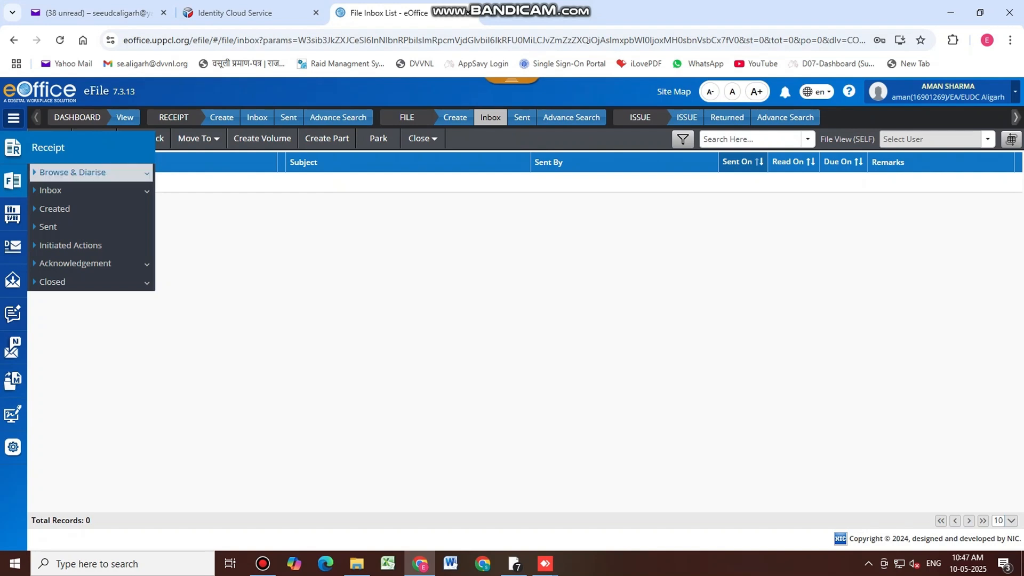
left_click(91, 173)
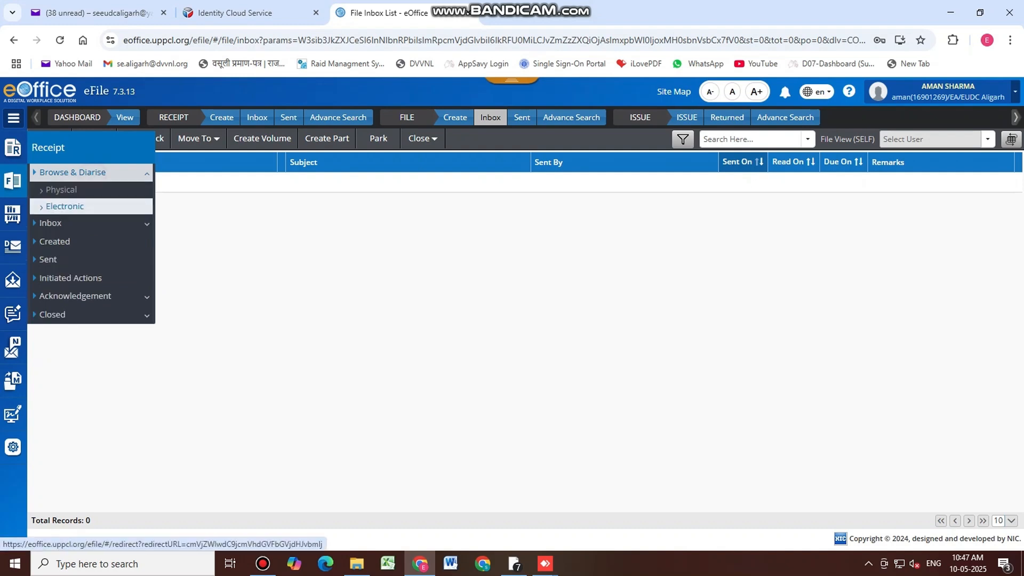
left_click(88, 207)
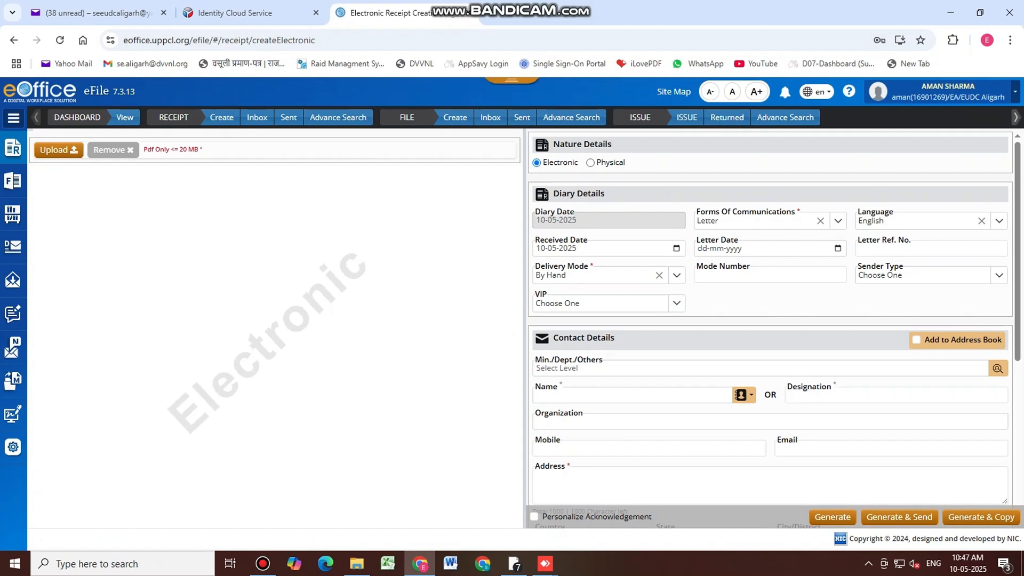
Switch to the File Explorer window showing the HIMANSHU 1 case folders
left_click(357, 564)
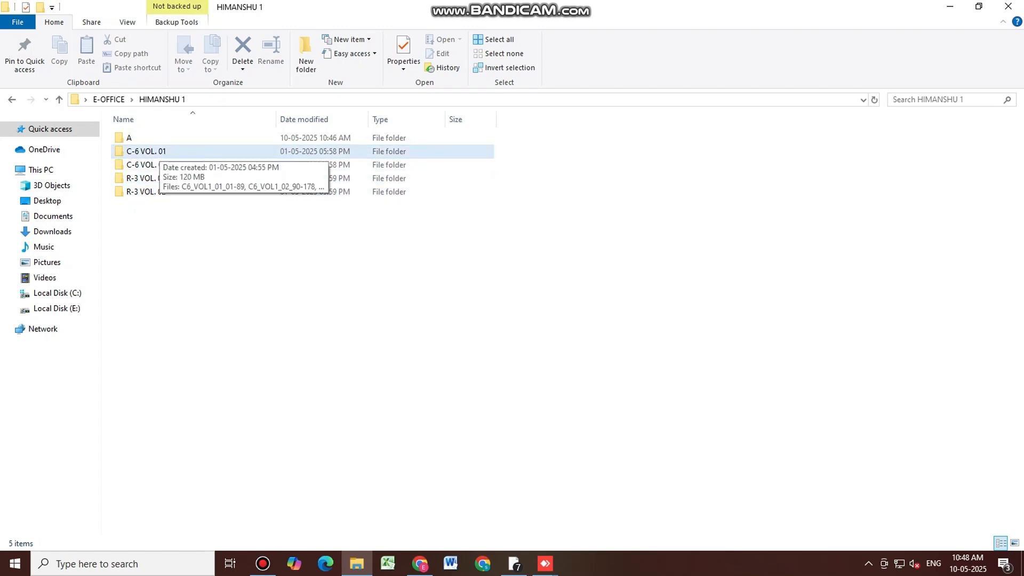
Inspect the PDF parts in C-6 VOL. 01 and C-6 VOL. 02, then return to Chrome
double_click(155, 150)
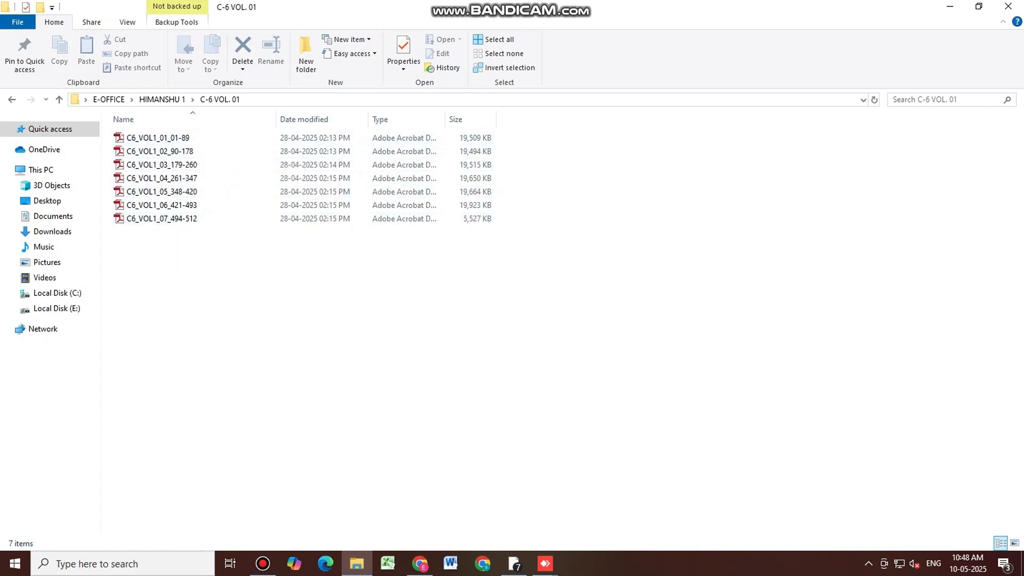
left_click(162, 100)
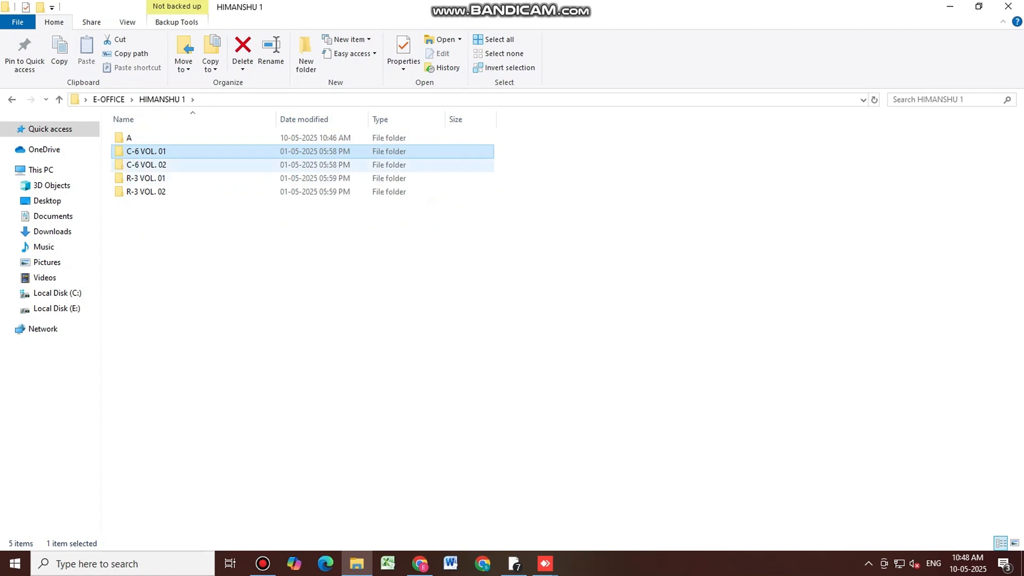
double_click(163, 164)
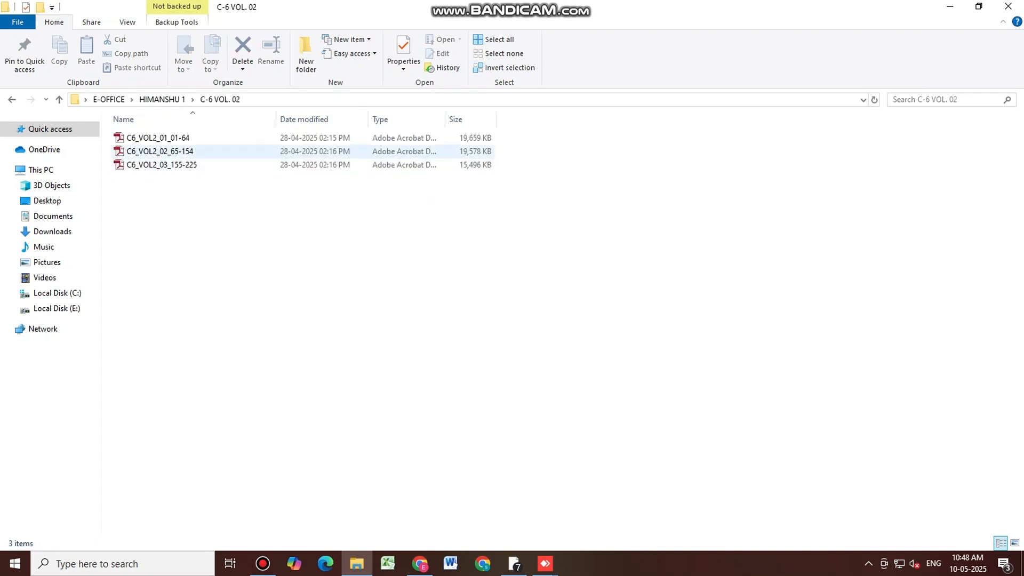
left_click(162, 99)
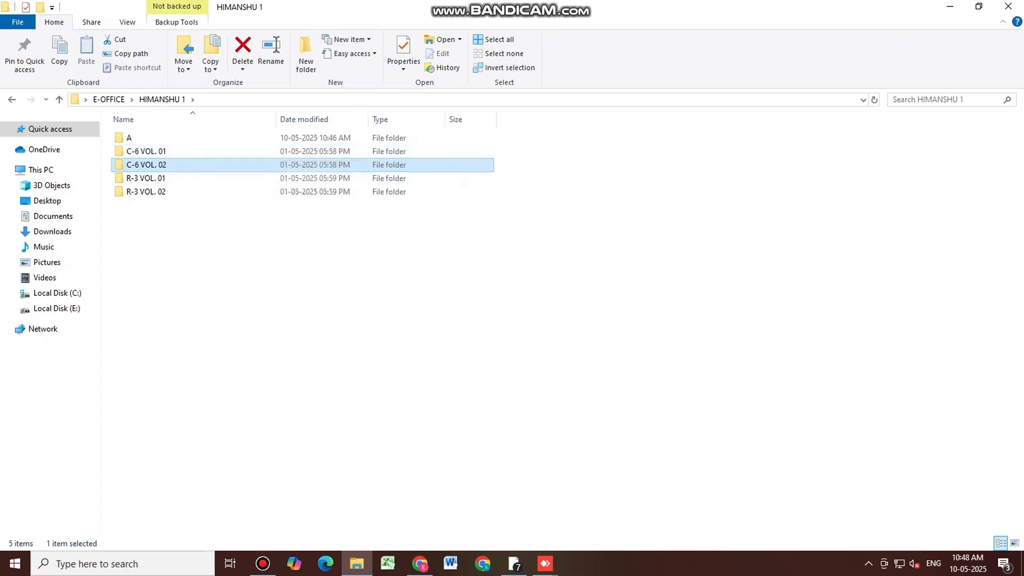
left_click(420, 564)
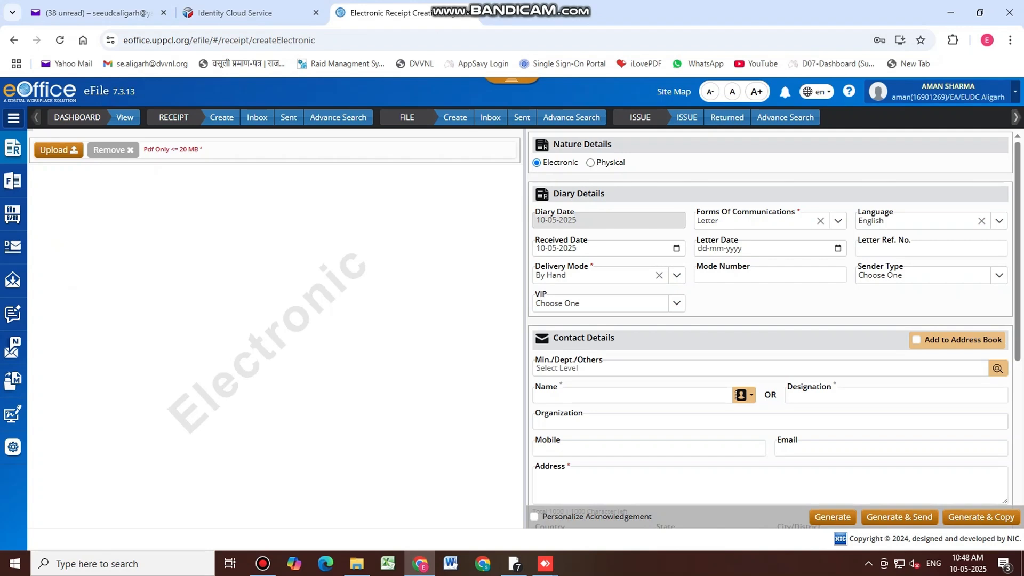
Browse to C-6 VOL. 01, select C6_VOL1_01_01-89, then cancel the upload picker
left_click(70, 151)
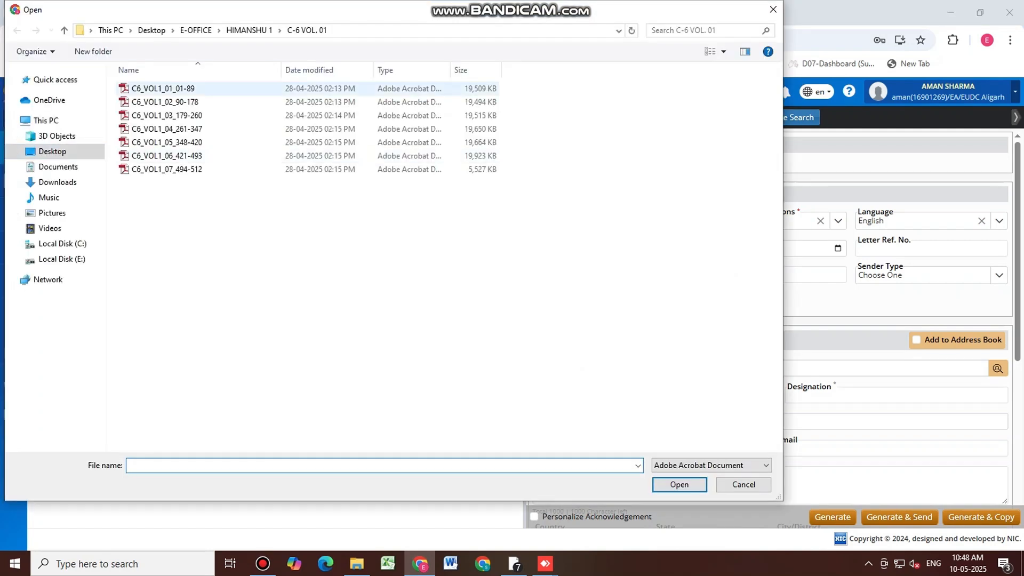
left_click(249, 30)
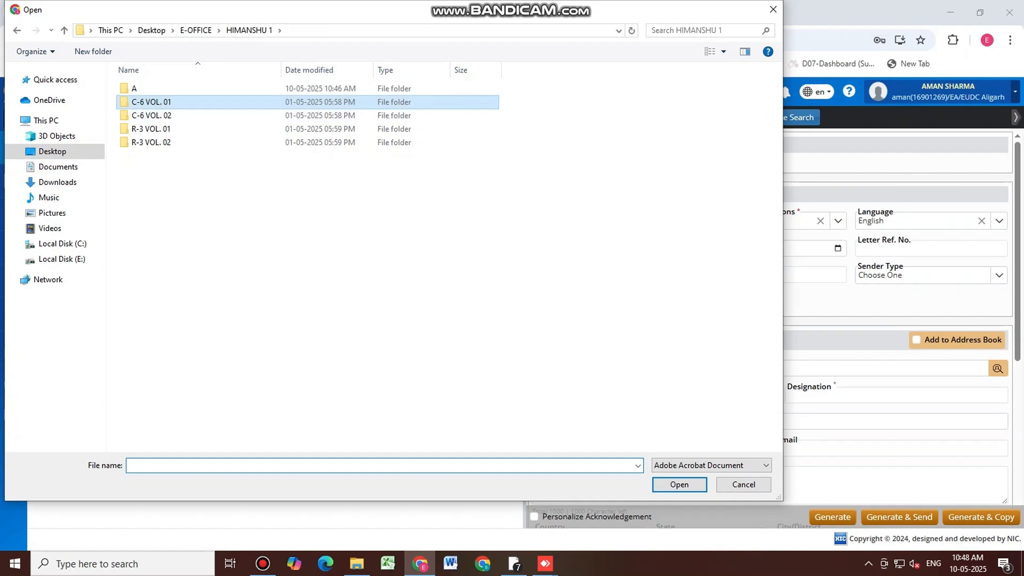
double_click(166, 102)
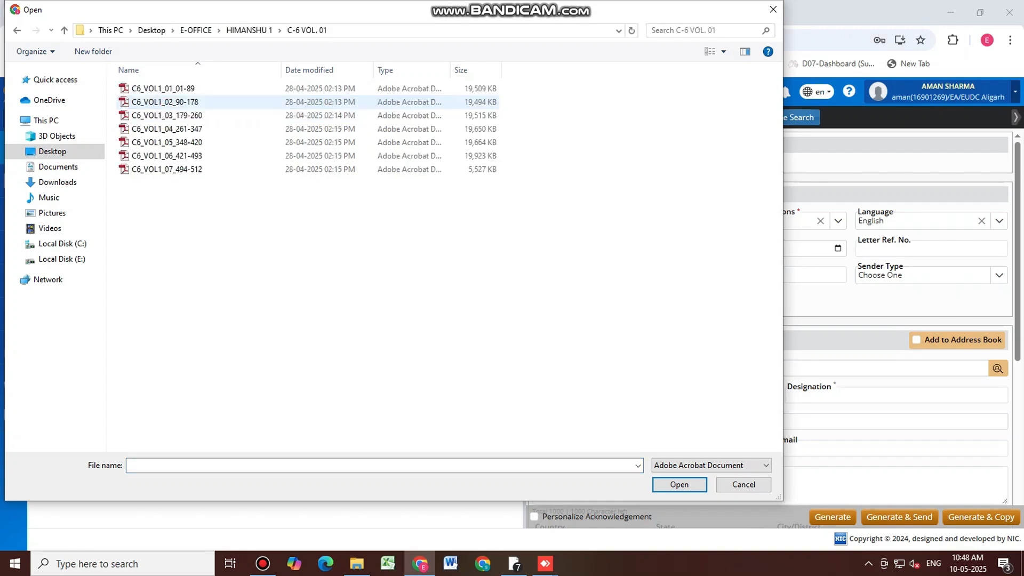
left_click(163, 88)
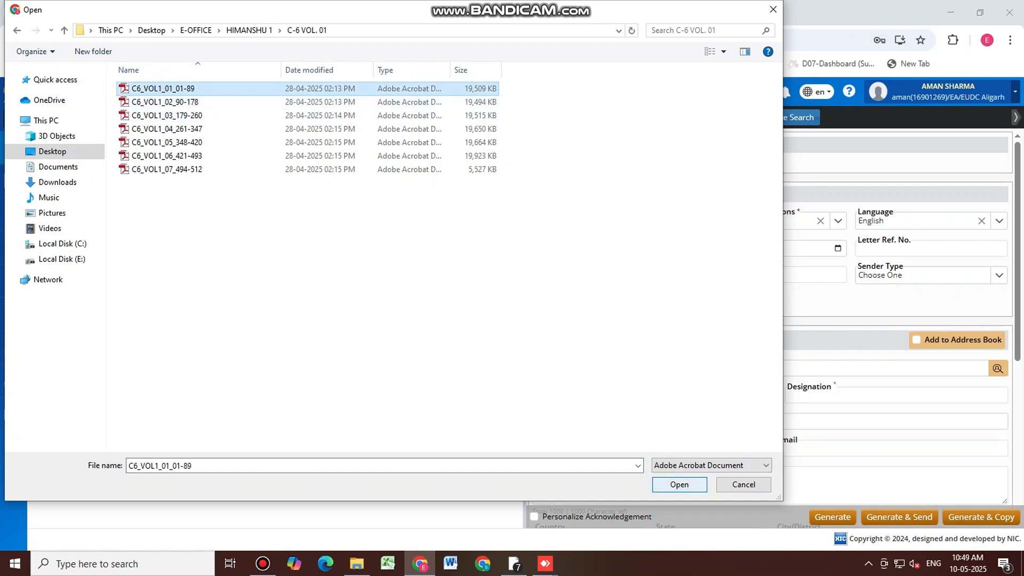
left_click(743, 485)
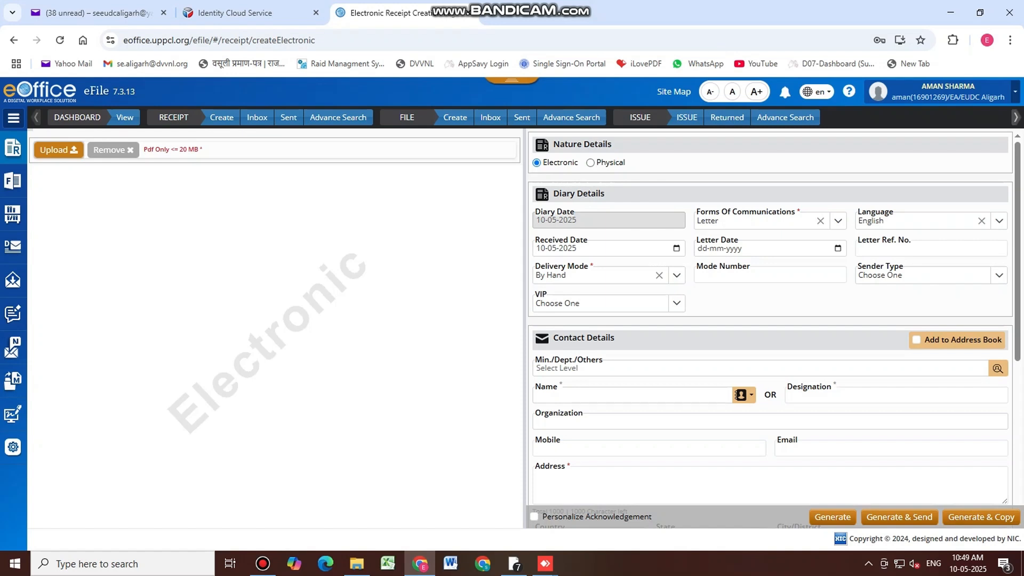
scroll(770, 320, "down", 1)
Enter C-6 COURT CASE VOL-1 PART-1 as the contact name
left_click(603, 330)
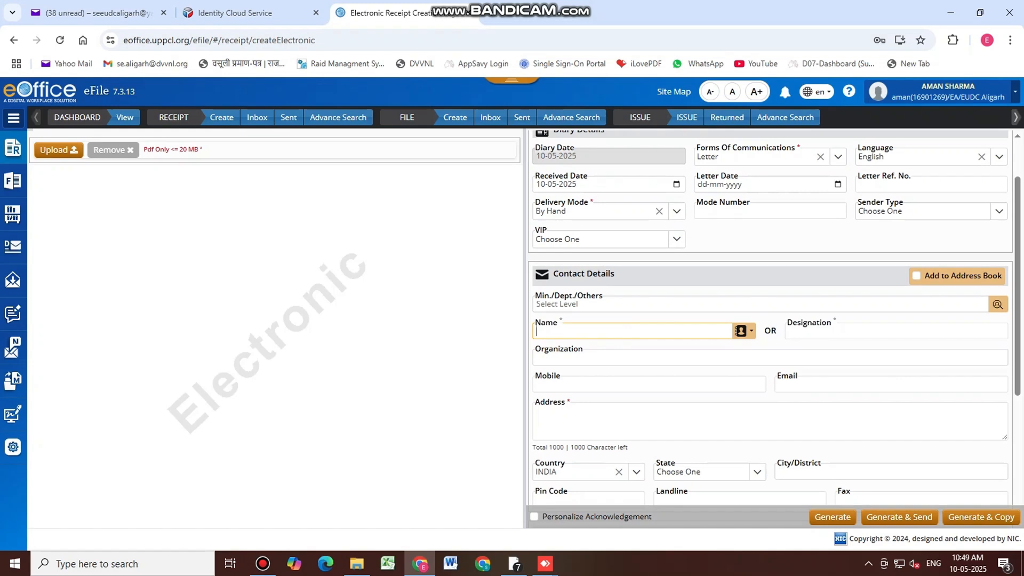
type("C-6")
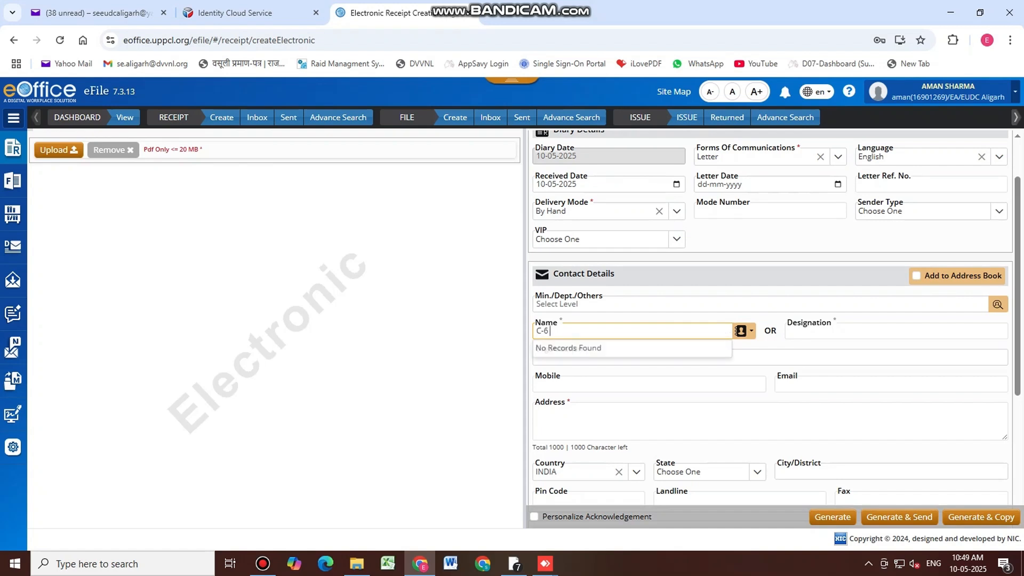
type(" COURT CASE")
type("VOL-1,")
left_click_drag(632, 330, 537, 327)
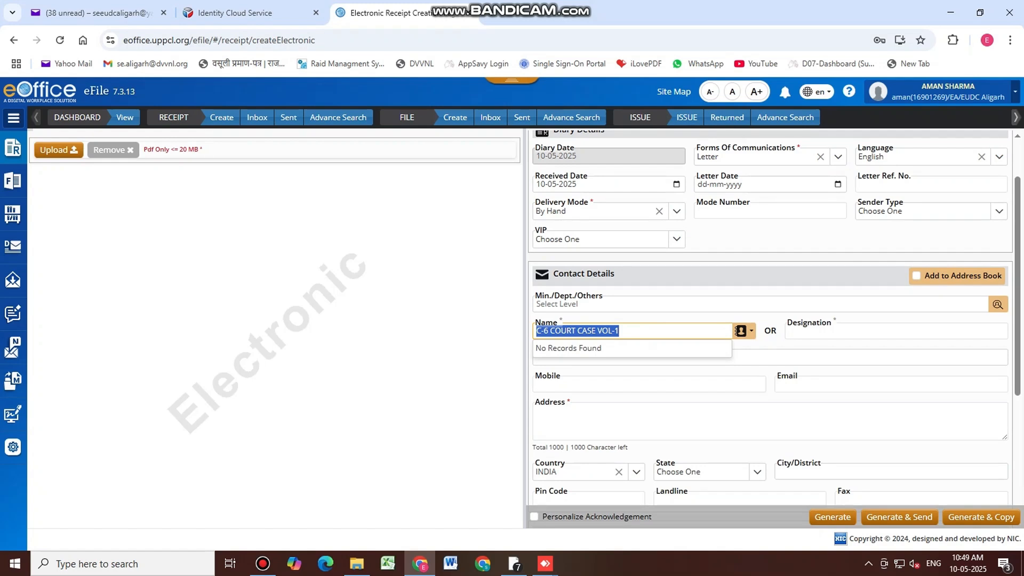
left_click(634, 332)
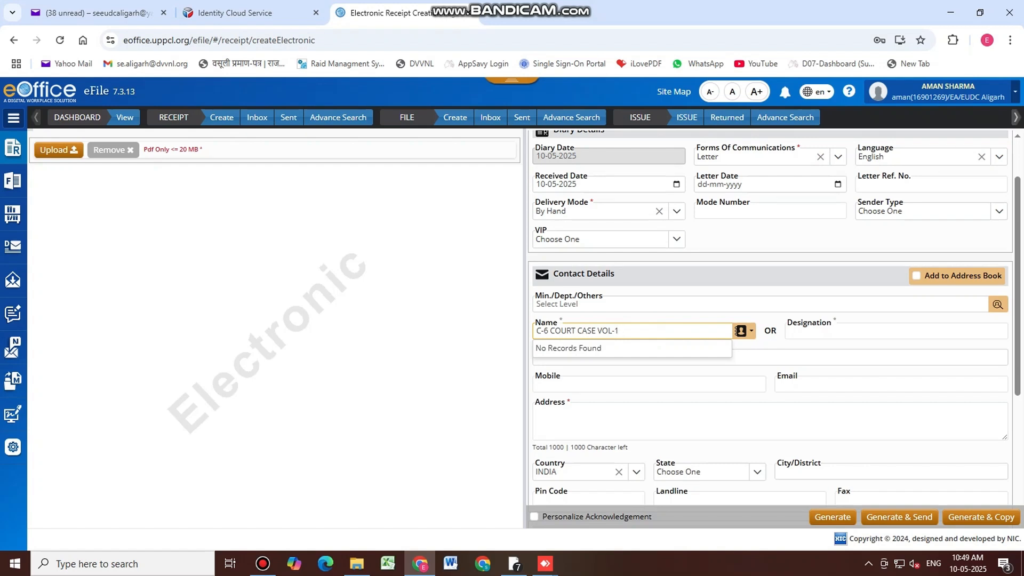
type("PART-1")
triple_click(665, 333)
key("ctrl+c")
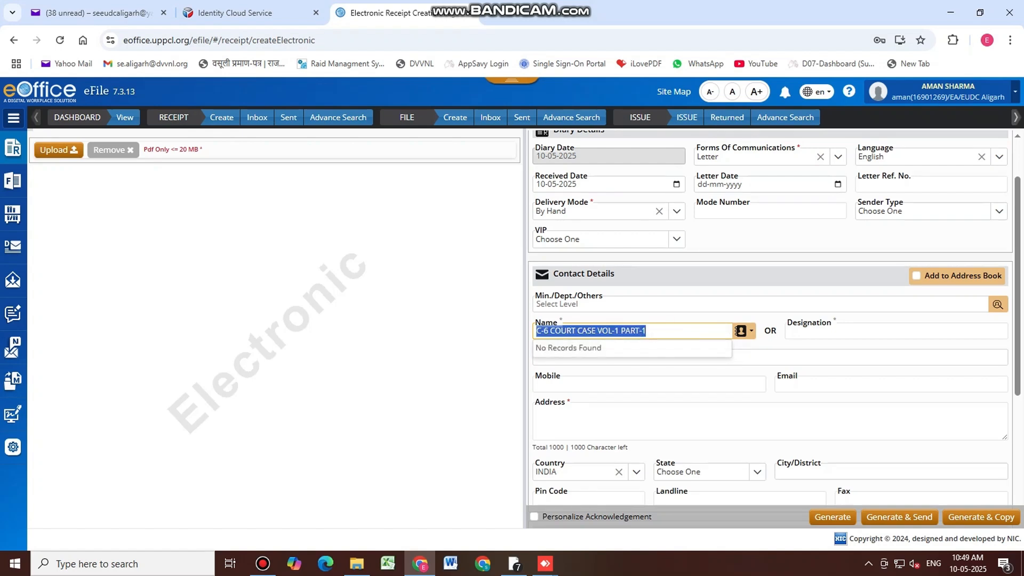
Pick DVVNL as the organization and enter the address EUDC, ALIGARH
left_click(592, 358)
type("DVVNL")
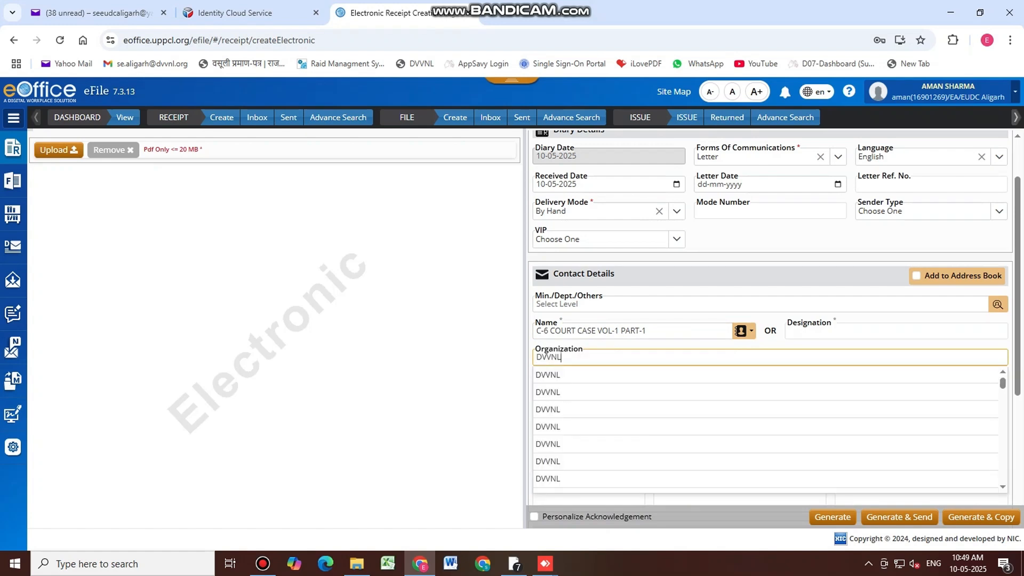
left_click(589, 376)
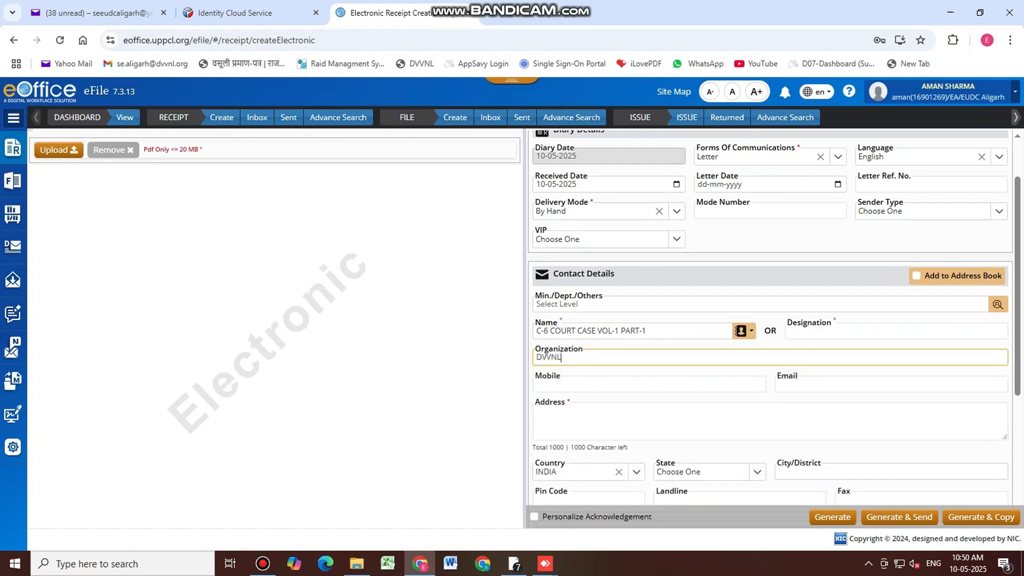
left_click(571, 414)
type("EUDC, ALIGARH")
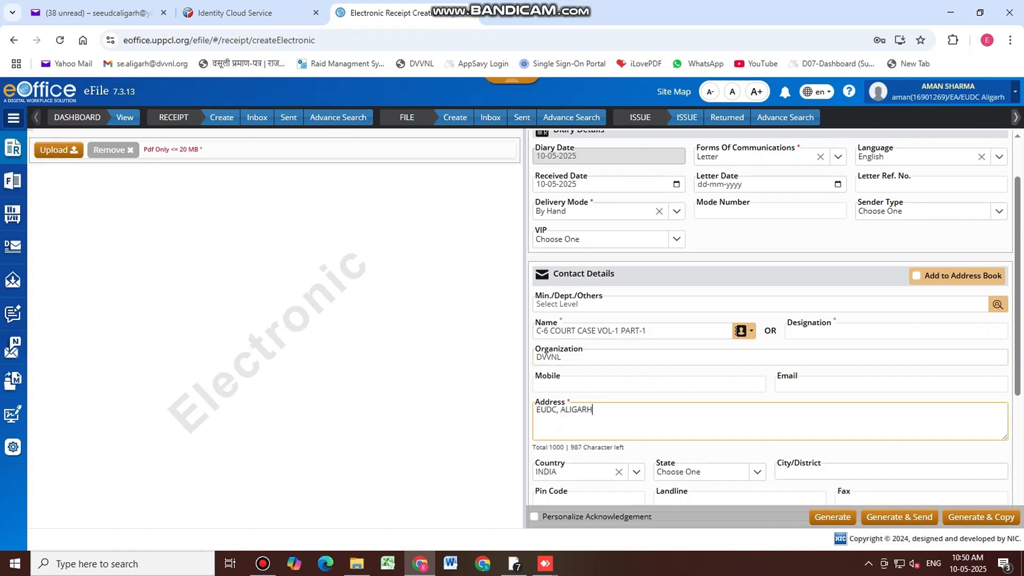
scroll(773, 320, "down", 4)
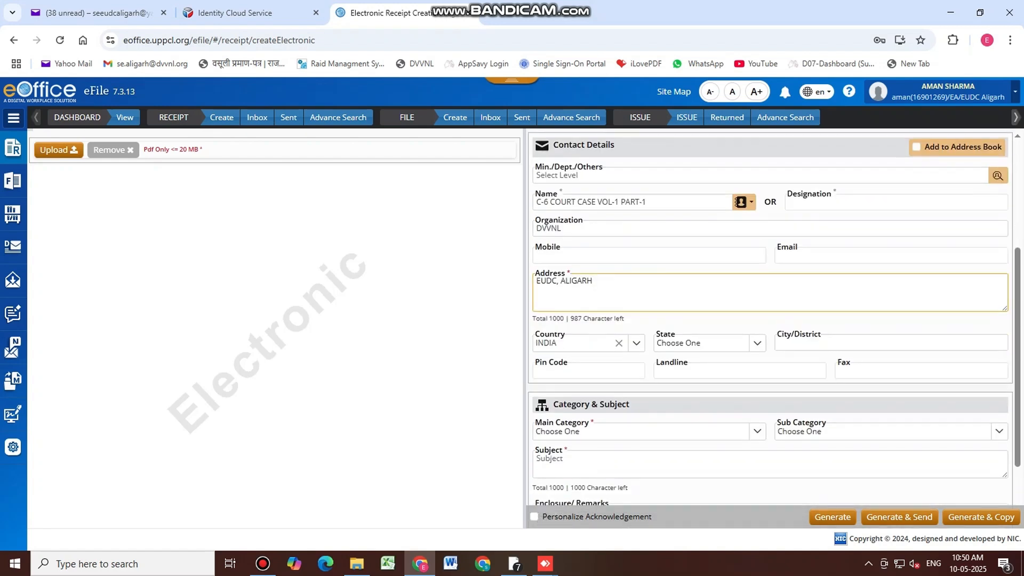
Choose Main Category Commercial and paste the subject C-6 COURT CASE VOL-1 PART-1
scroll(750, 342, "down", 1)
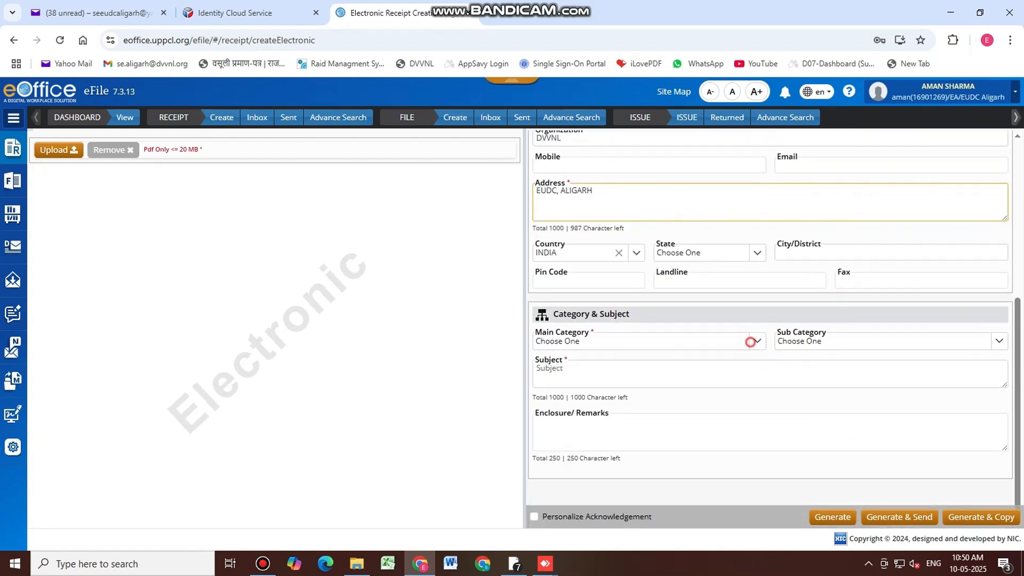
left_click(750, 340)
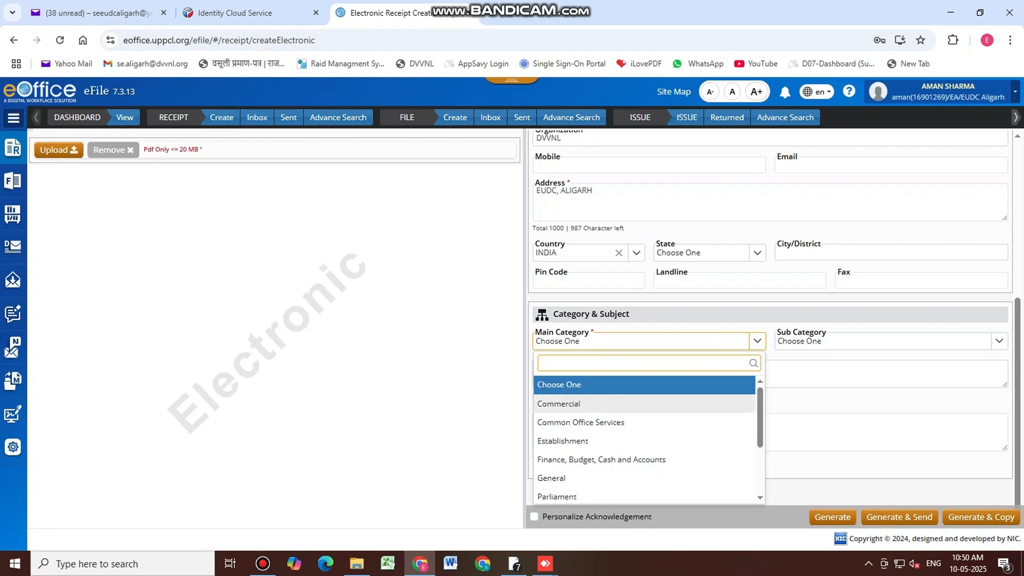
left_click(613, 404)
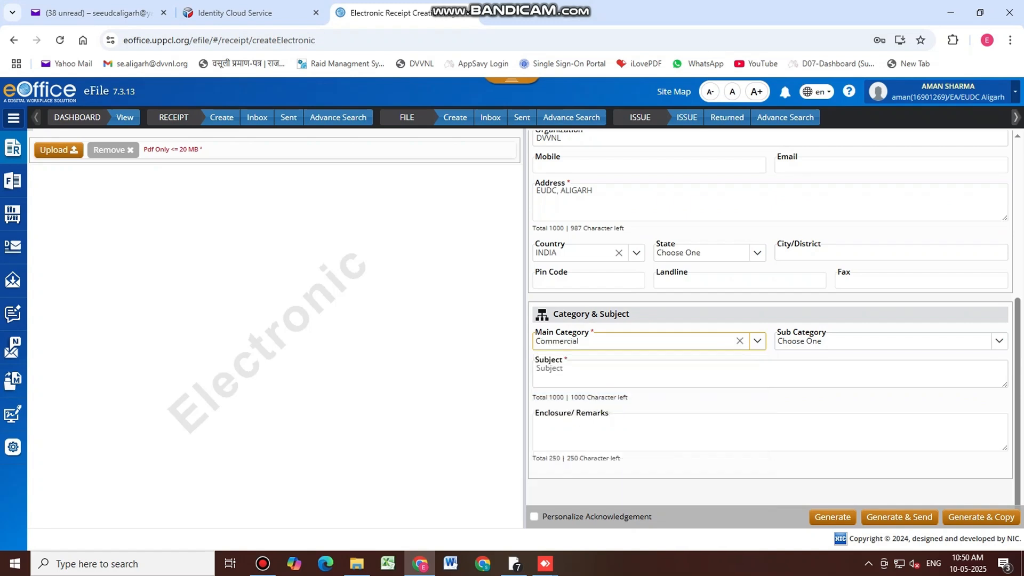
left_click(580, 377)
key("ctrl+v")
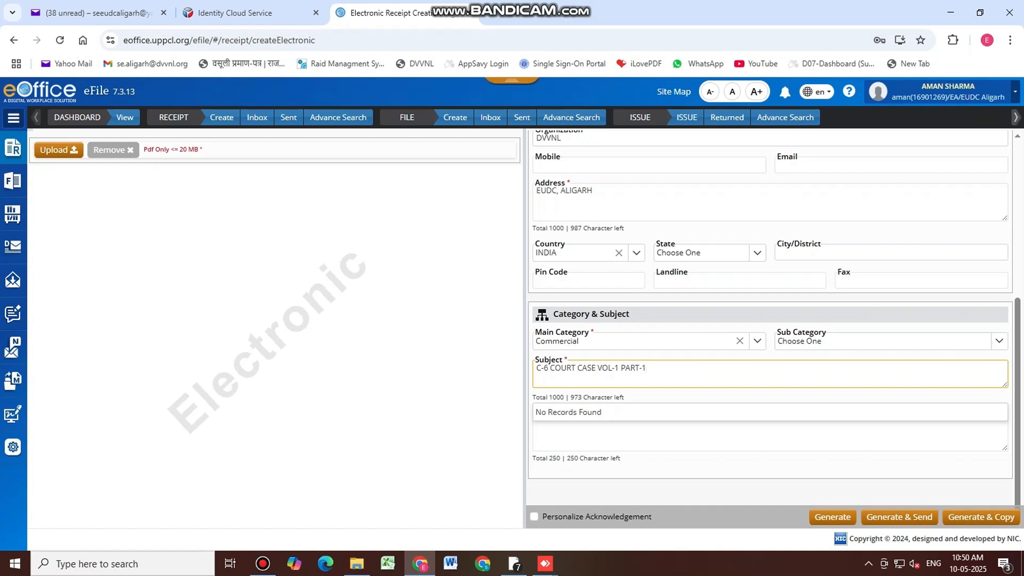
left_click(13, 148)
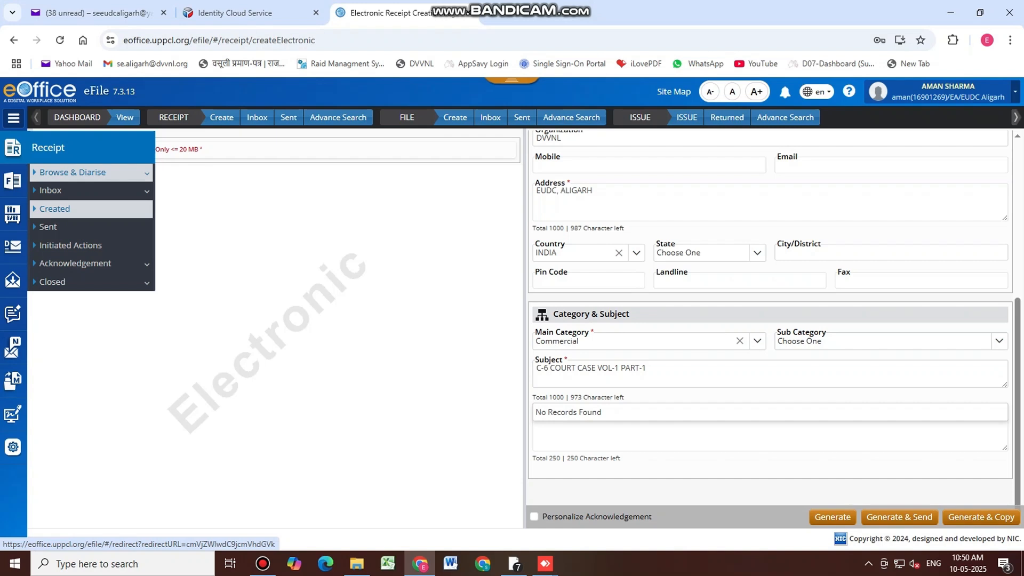
Open Receipt > Created to view the empty Receipt Created List
left_click(106, 210)
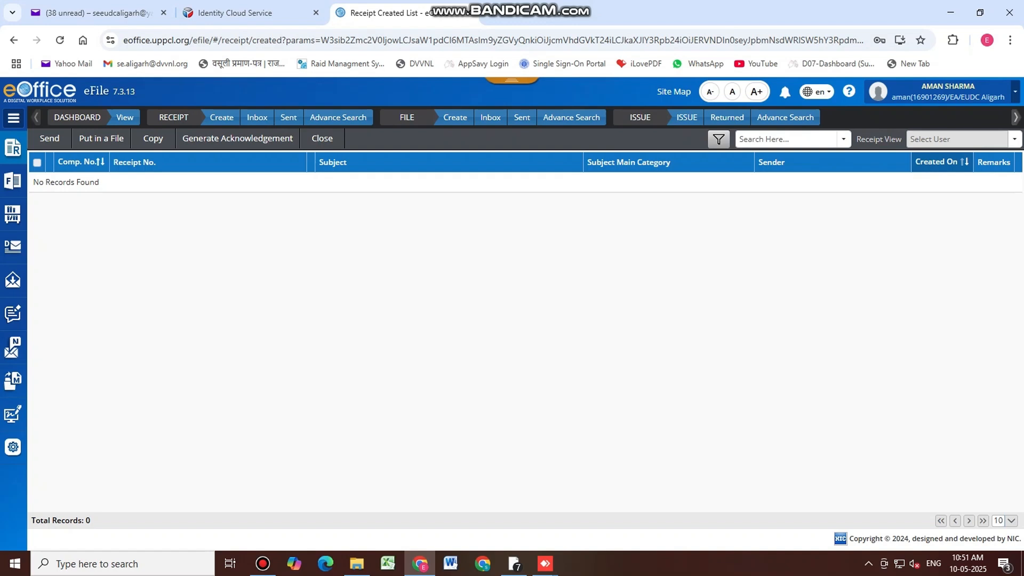
mouse_move(13, 181)
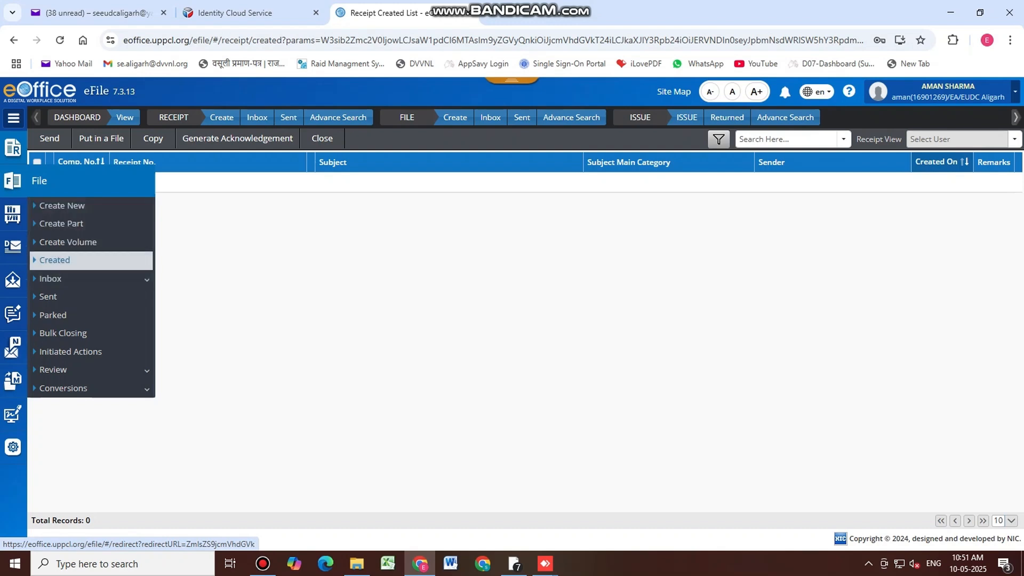
Start a new file with File No. parts UDCALG-EUDC ALIGARH and COMM-COMMERCIAL
left_click(86, 206)
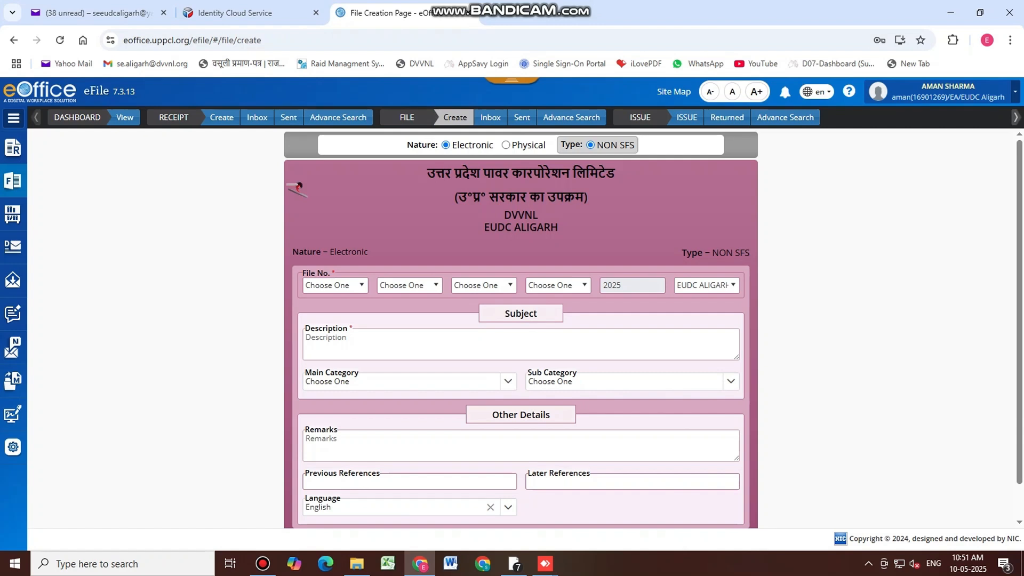
left_click(341, 285)
left_click(362, 317)
left_click(409, 284)
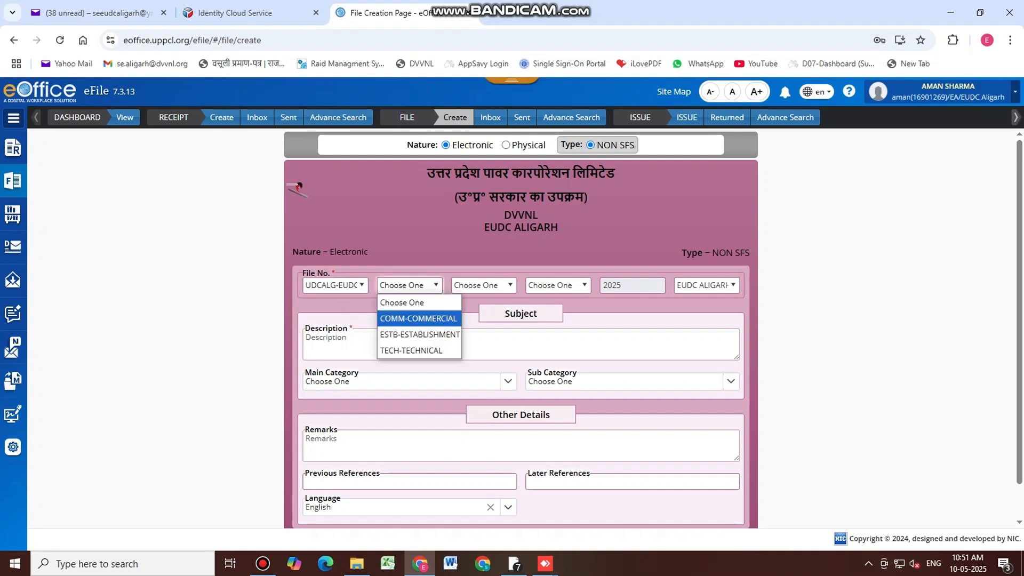
key("Down")
key("Down")
key("Up")
key("Up")
key("Return")
Browse the file subject code list without choosing one, then minimize the browser
left_click(511, 287)
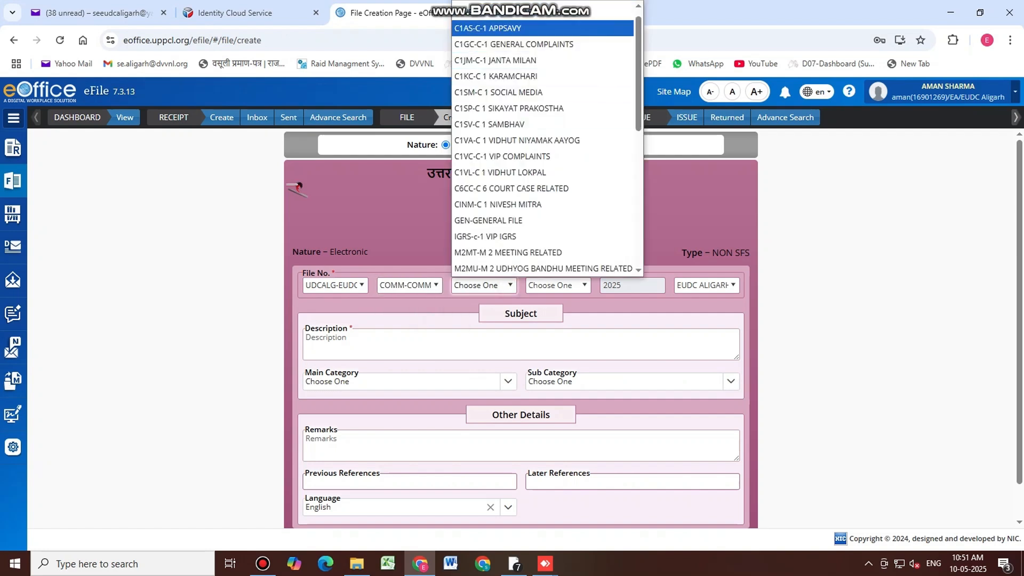
scroll(510, 138, "down", 3)
scroll(510, 181, "down", 3)
scroll(510, 251, "up", 4)
scroll(534, 231, "up", 2)
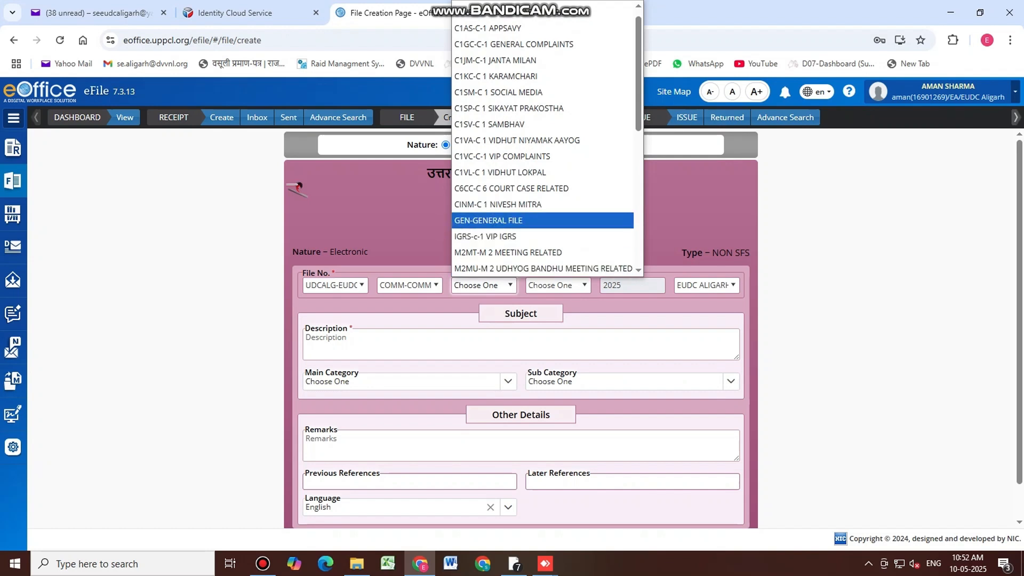
scroll(542, 137, "up", 1)
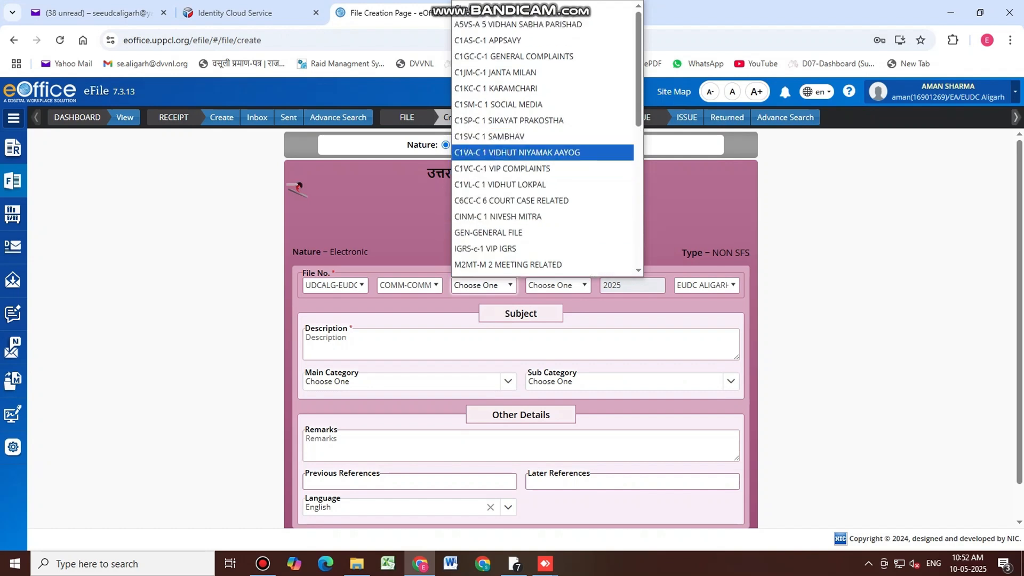
left_click(274, 224)
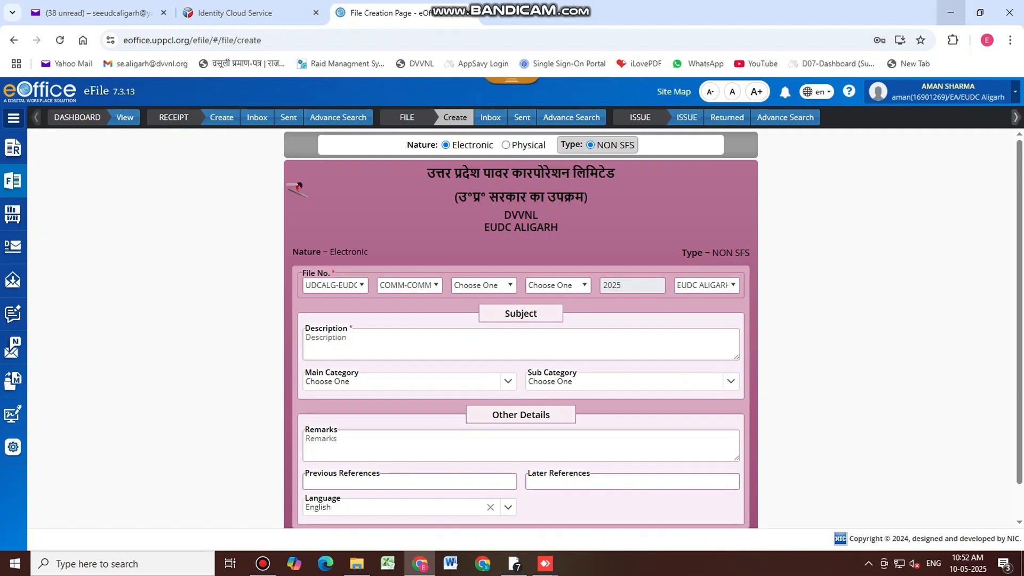
left_click(950, 13)
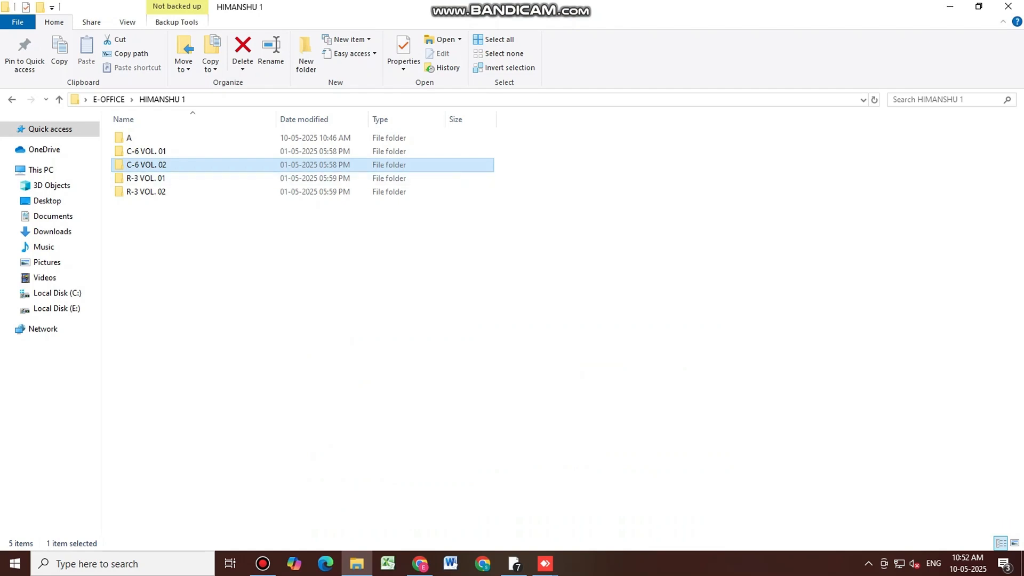
Open 'File Header Creation Required EUDC, ALIGARH.xlsx' from the E-OFFICE folder in Excel
left_click(108, 99)
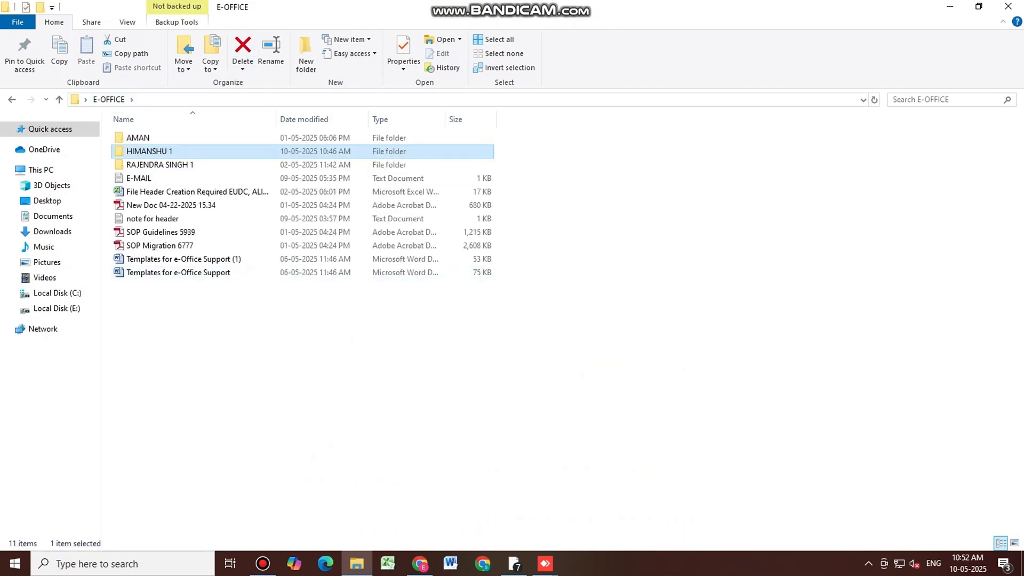
left_click(182, 191)
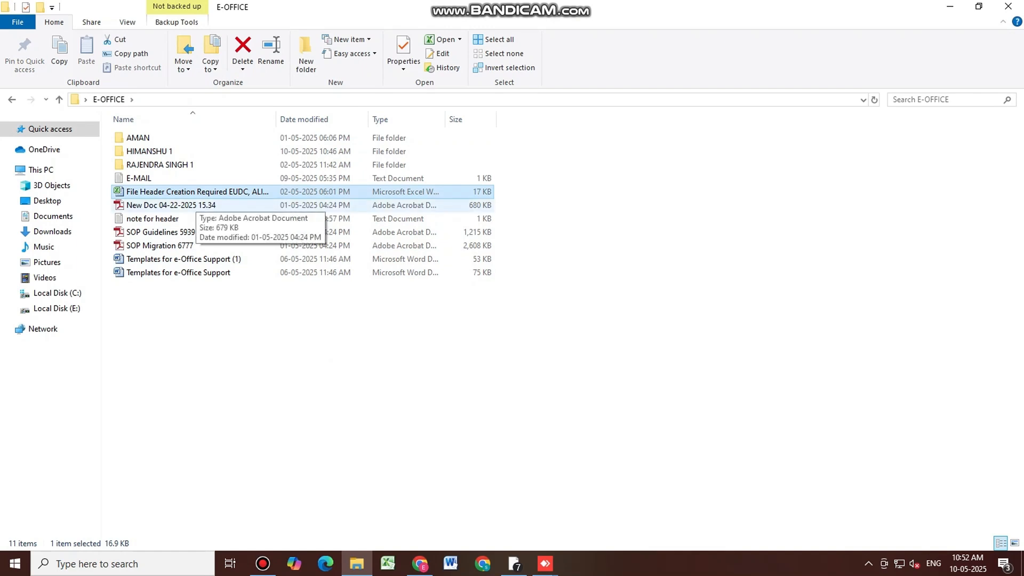
key("Return")
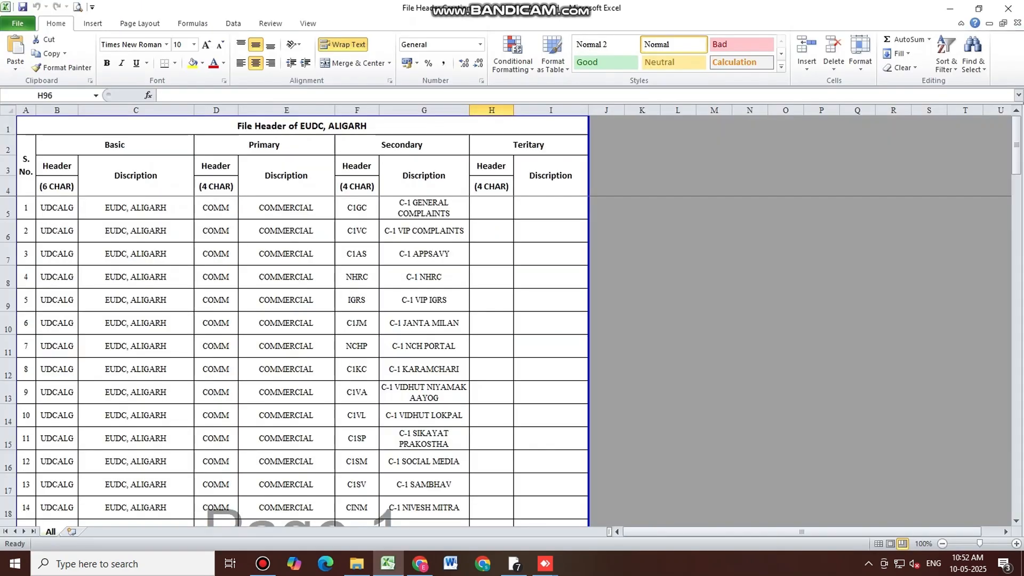
left_click(302, 126)
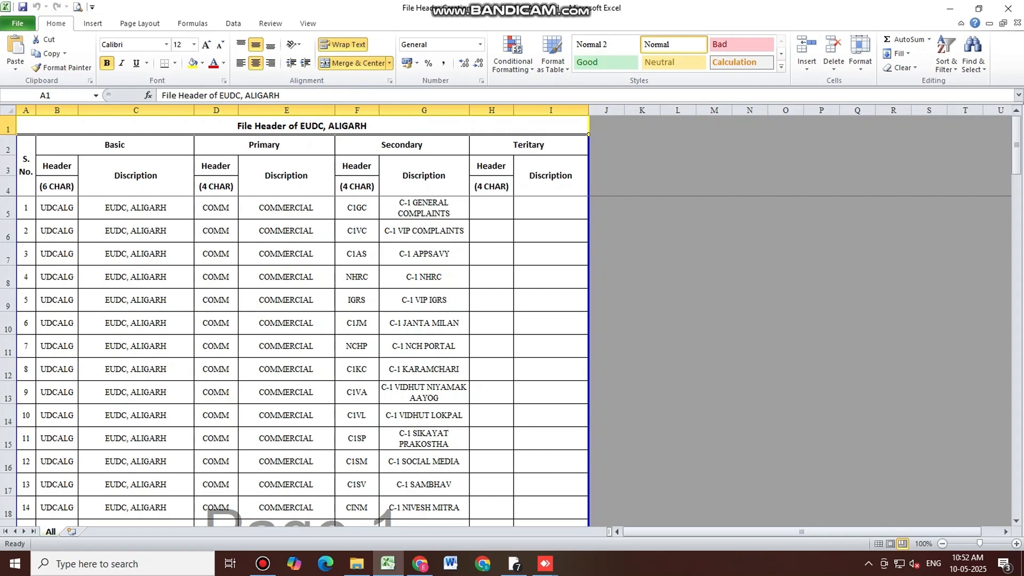
left_click(51, 209)
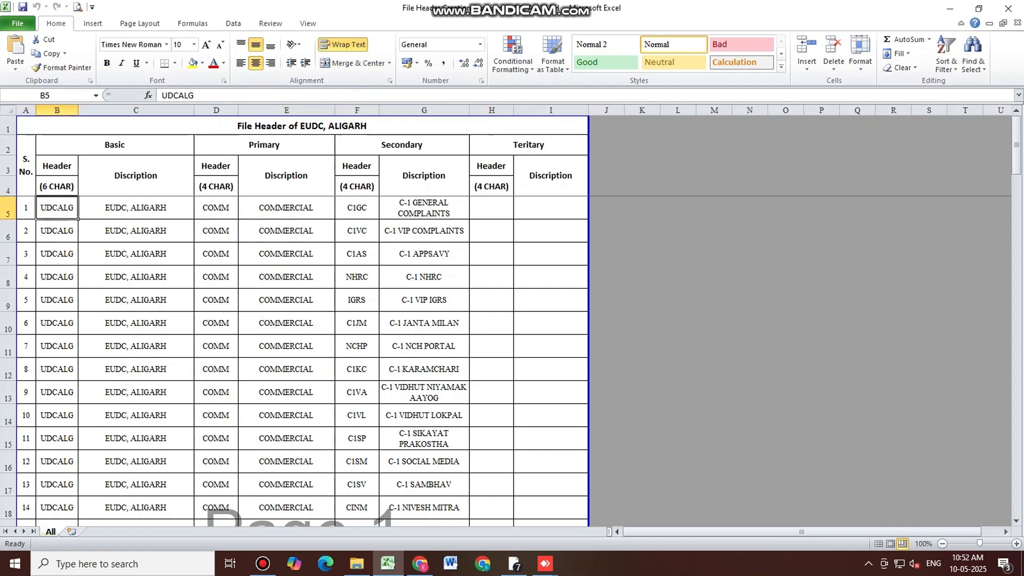
left_click(216, 229)
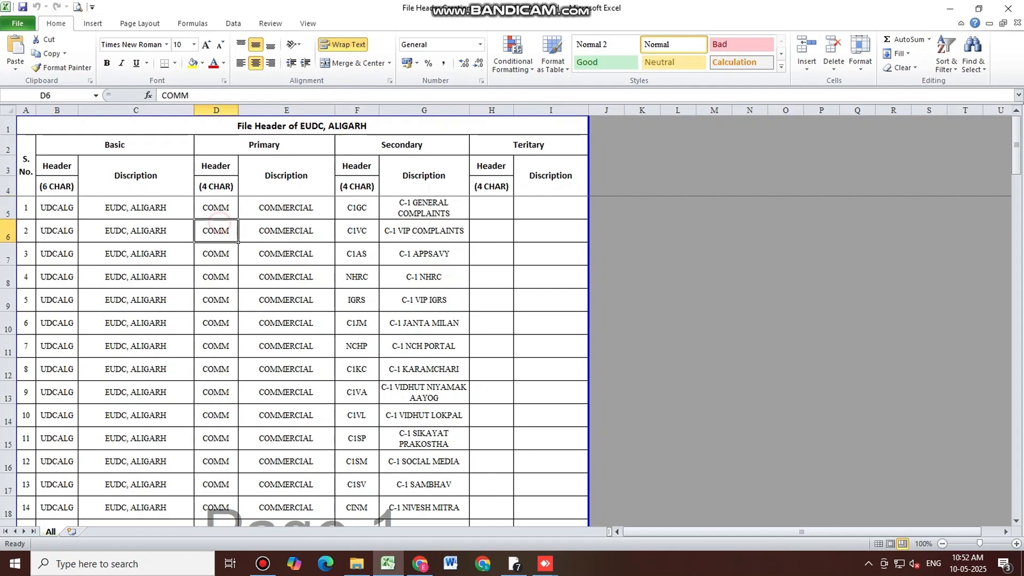
scroll(216, 229, "down", 6)
scroll(216, 322, "down", 5)
left_click(216, 323)
scroll(216, 322, "down", 5)
scroll(216, 453, "down", 3)
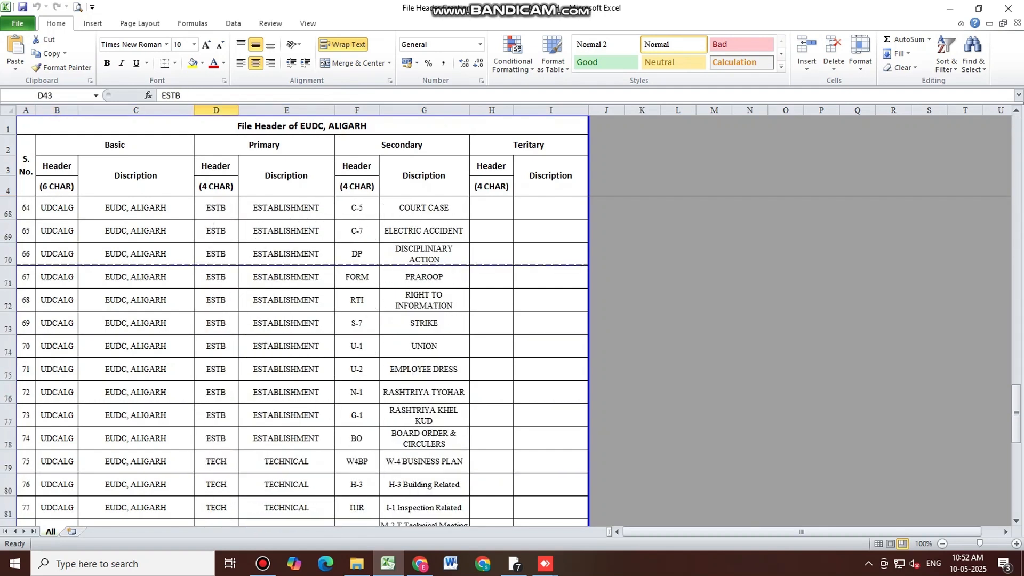
left_click(216, 453)
scroll(216, 453, "down", 3)
scroll(293, 320, "down", 2)
scroll(293, 320, "up", 20)
scroll(294, 320, "up", 5)
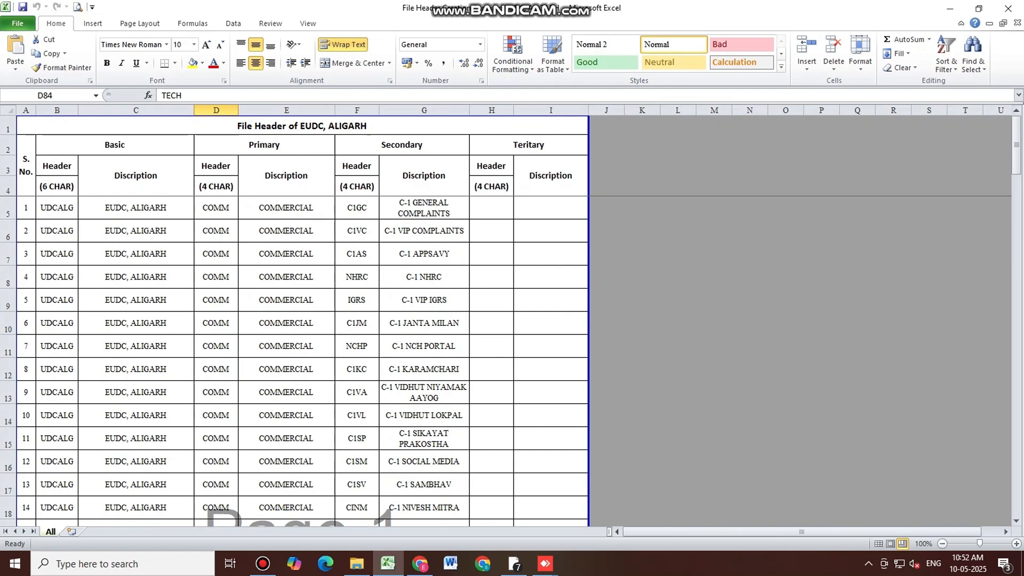
left_click(101, 208)
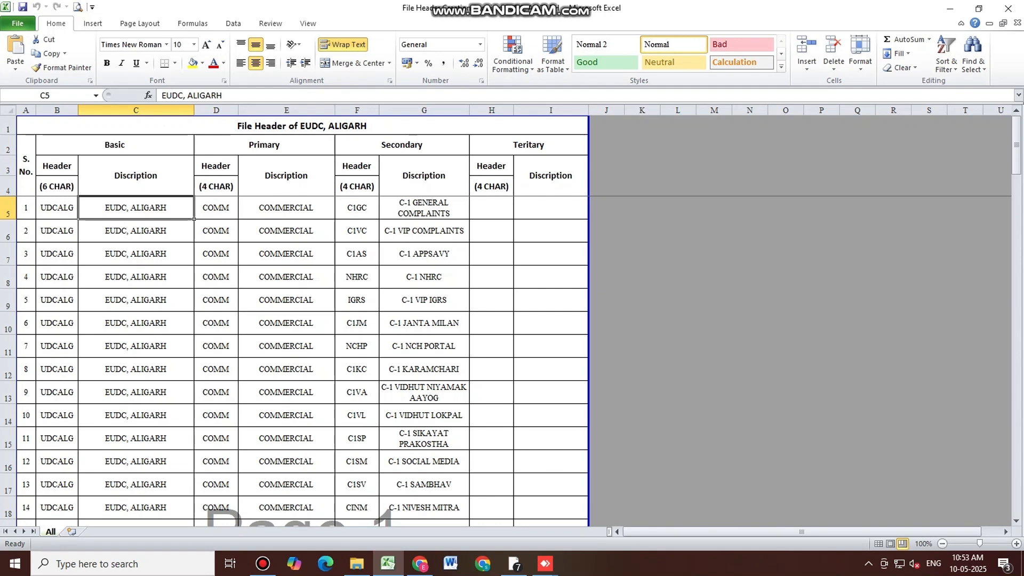
left_click(57, 186)
left_click(56, 208)
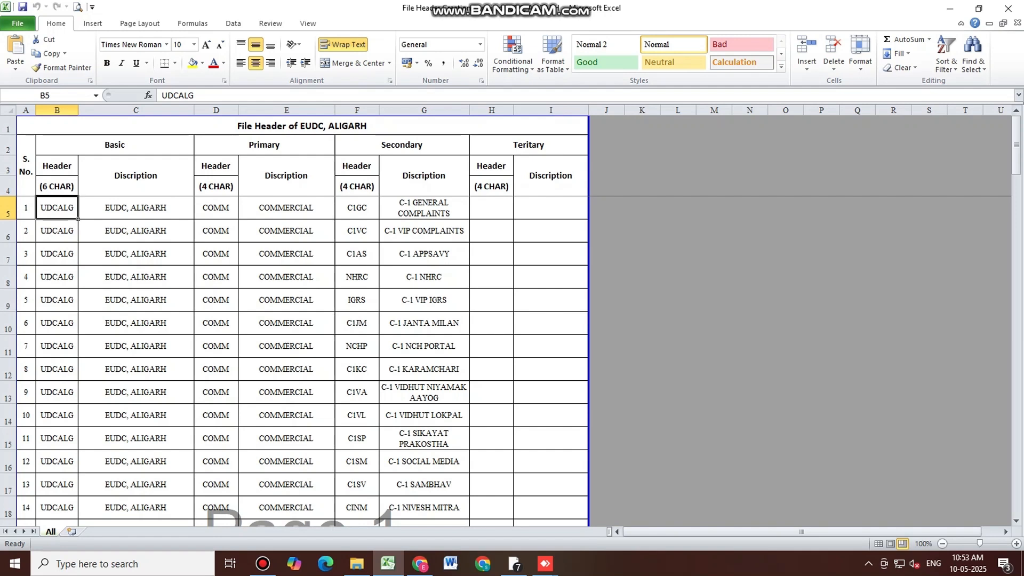
Select the COMMERCIAL primary description, then scroll down to the ESTB rows showing C-5 COURT CASE
scroll(302, 320, "down", 20)
scroll(301, 320, "up", 20)
left_click(303, 211)
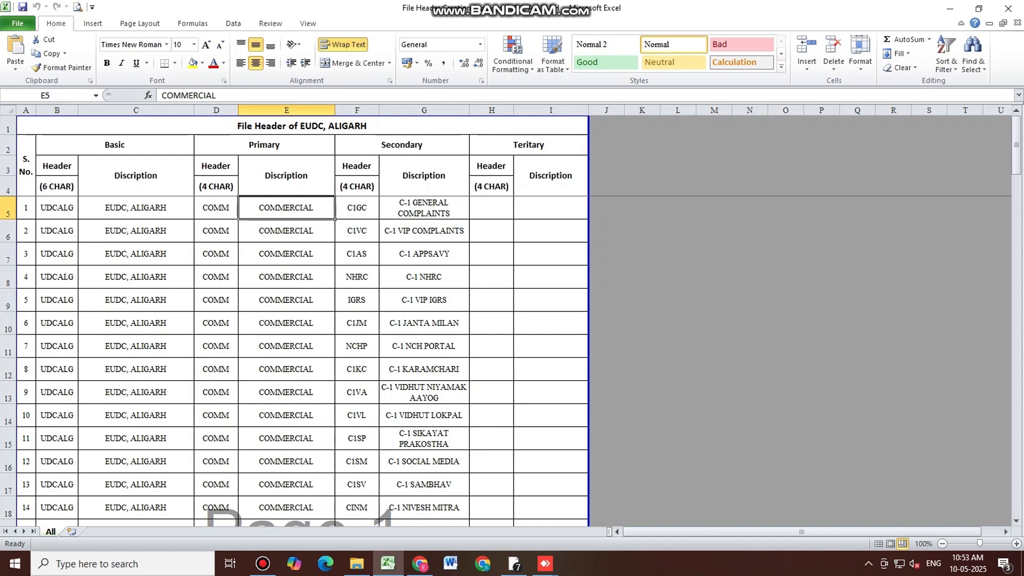
scroll(302, 360, "down", 11)
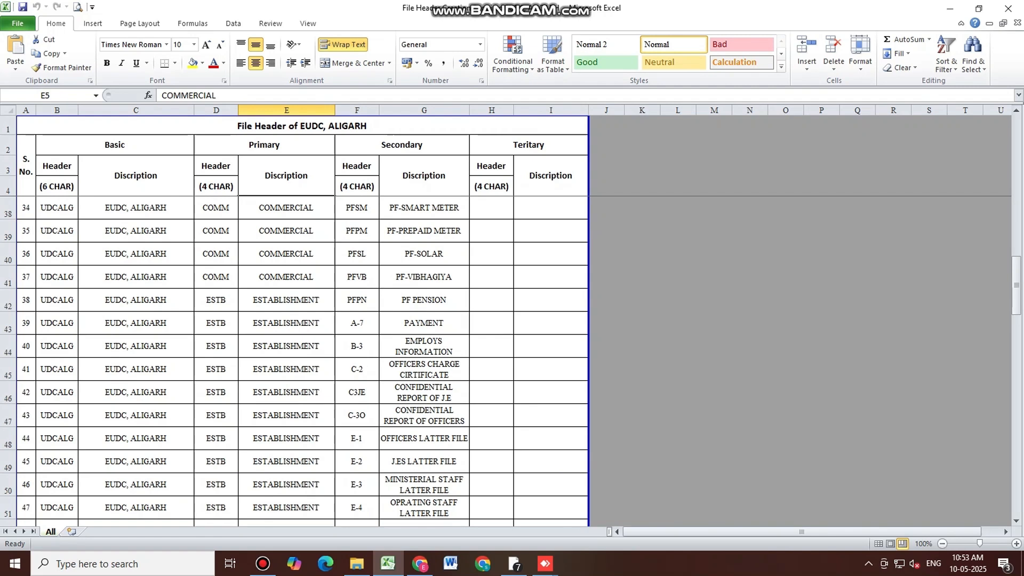
scroll(302, 361, "down", 1)
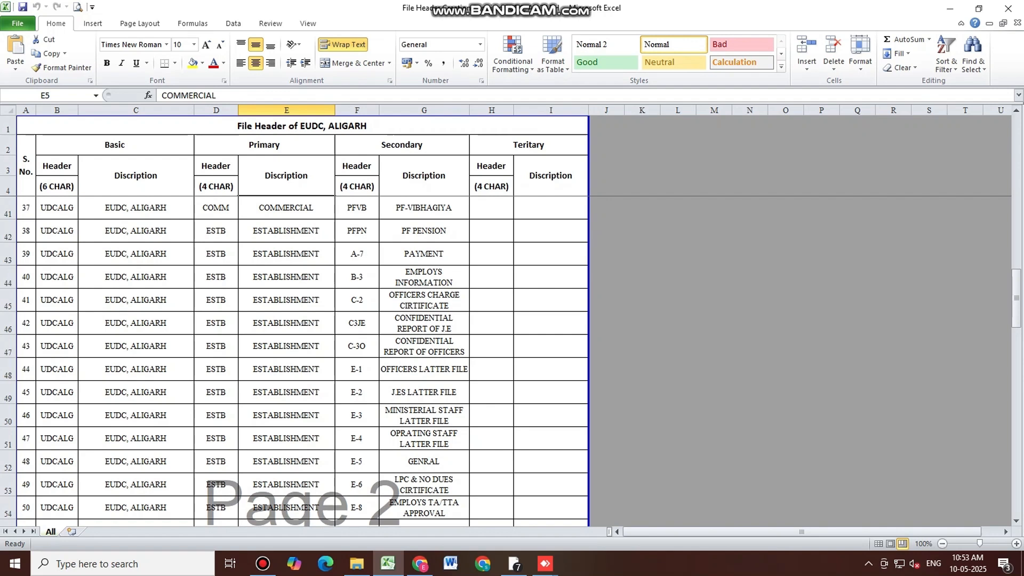
scroll(302, 360, "down", 1)
scroll(302, 360, "down", 1)
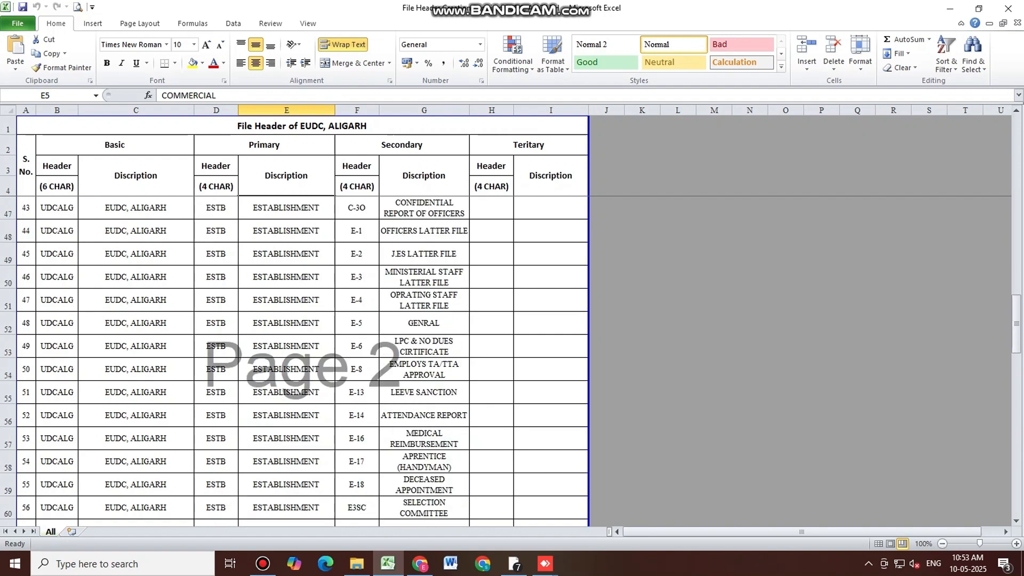
scroll(302, 360, "down", 1)
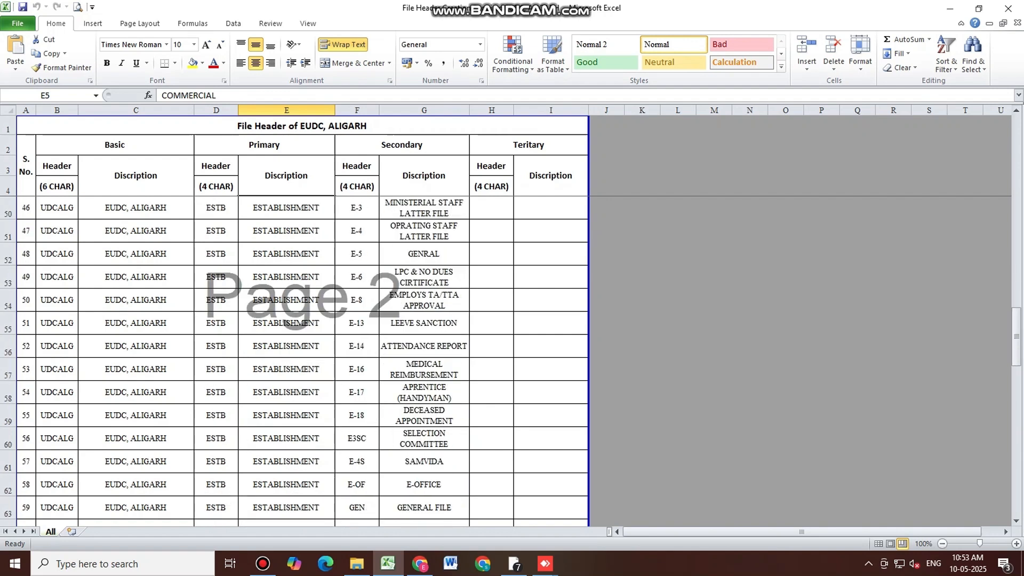
scroll(302, 360, "down", 1)
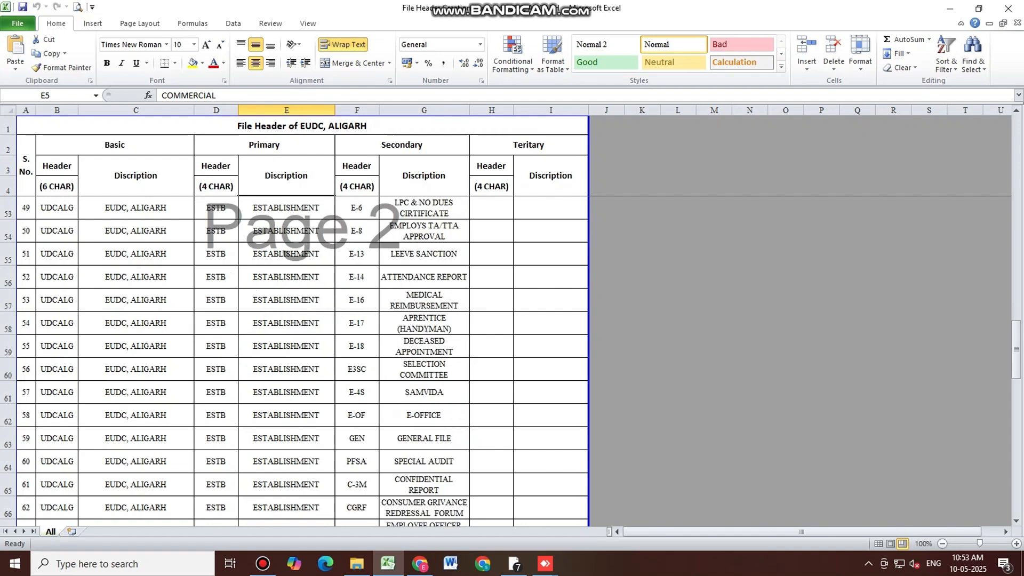
scroll(302, 360, "down", 3)
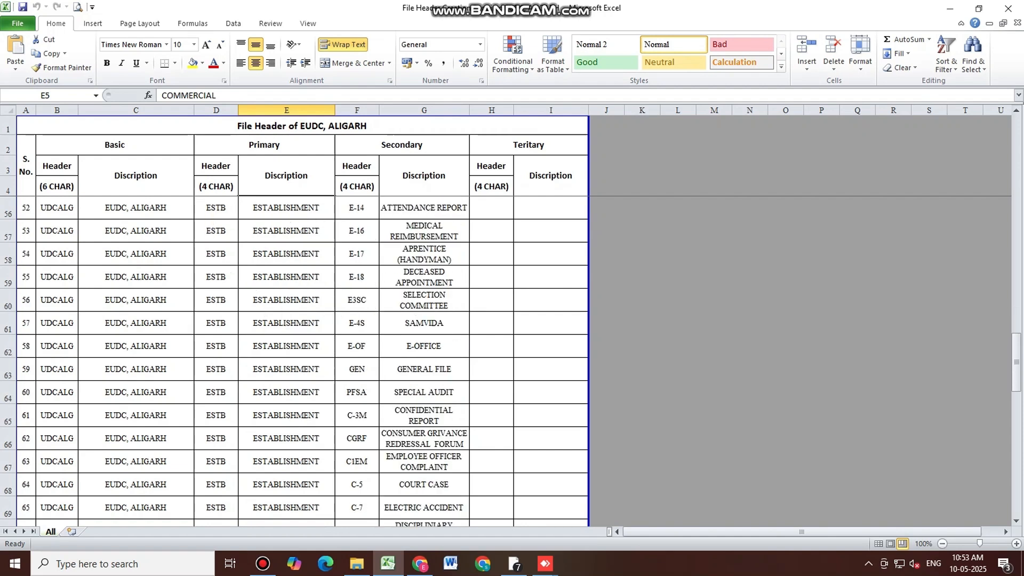
scroll(302, 360, "down", 2)
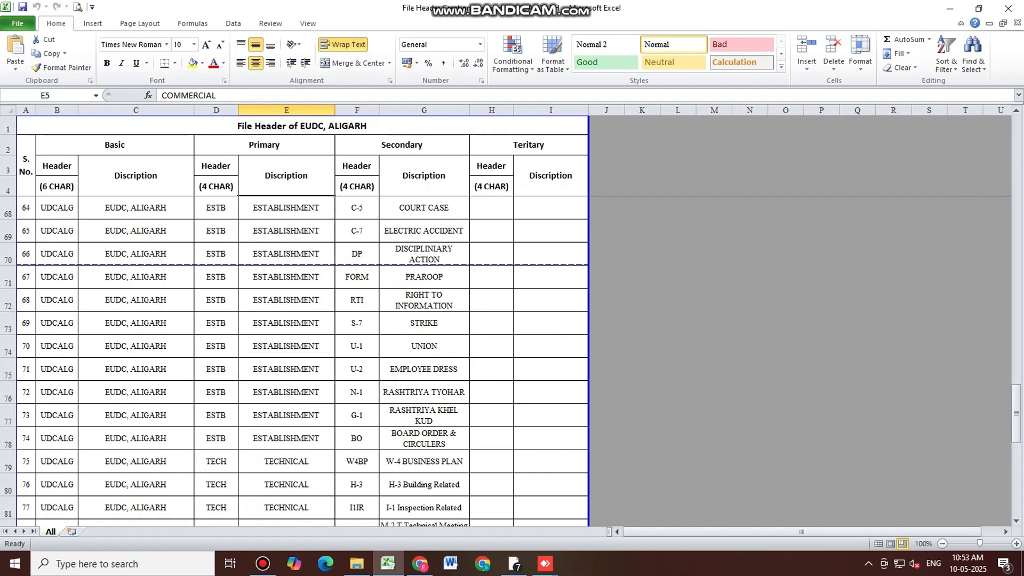
scroll(302, 360, "down", 1)
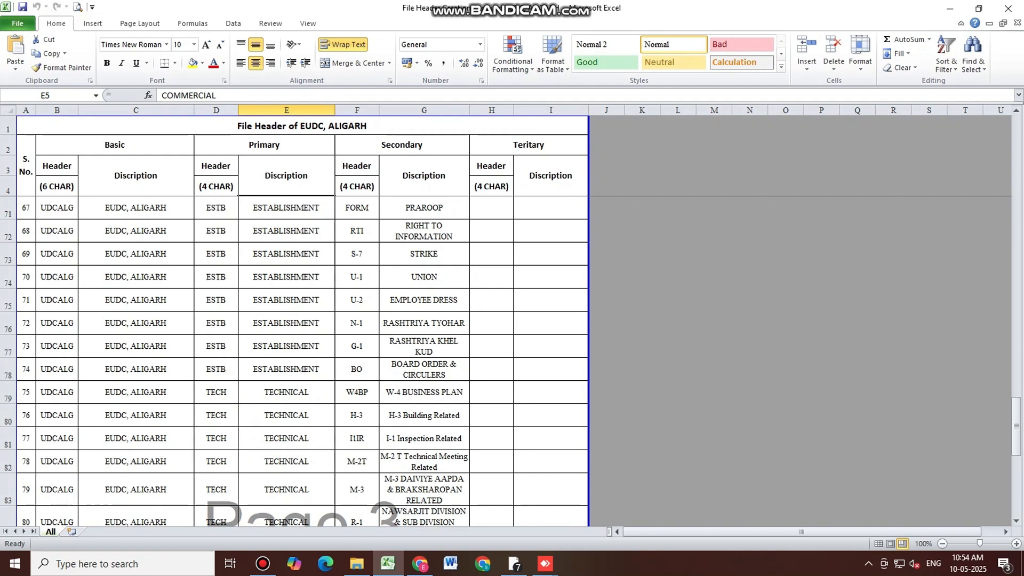
scroll(302, 361, "down", 2)
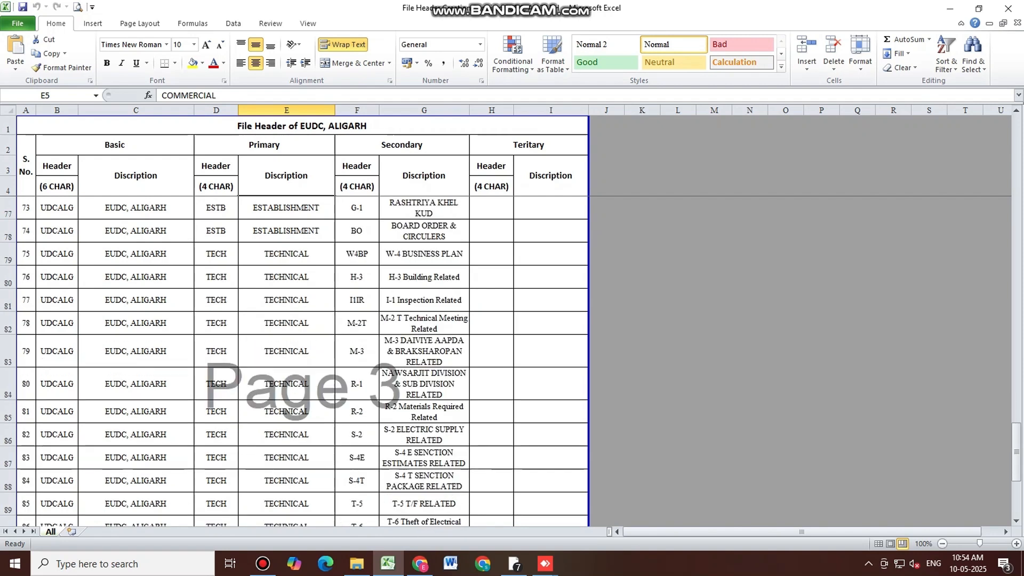
scroll(302, 360, "up", 20)
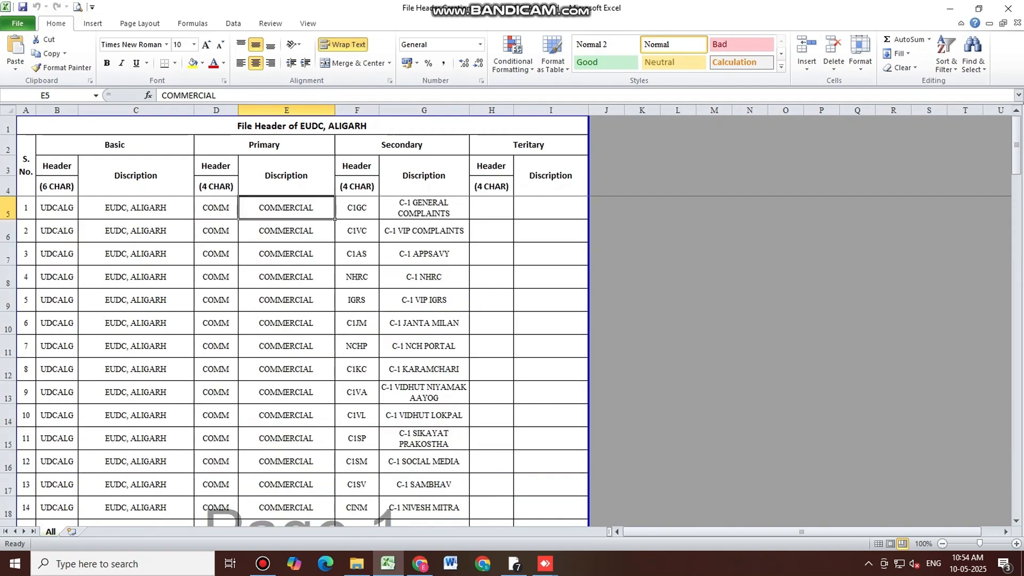
left_click(147, 215)
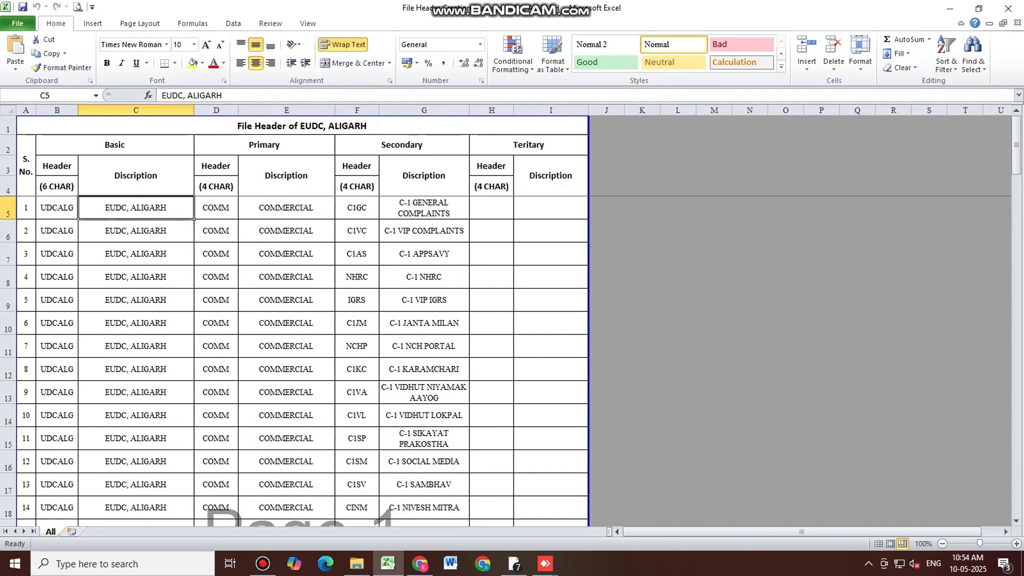
left_click(279, 207)
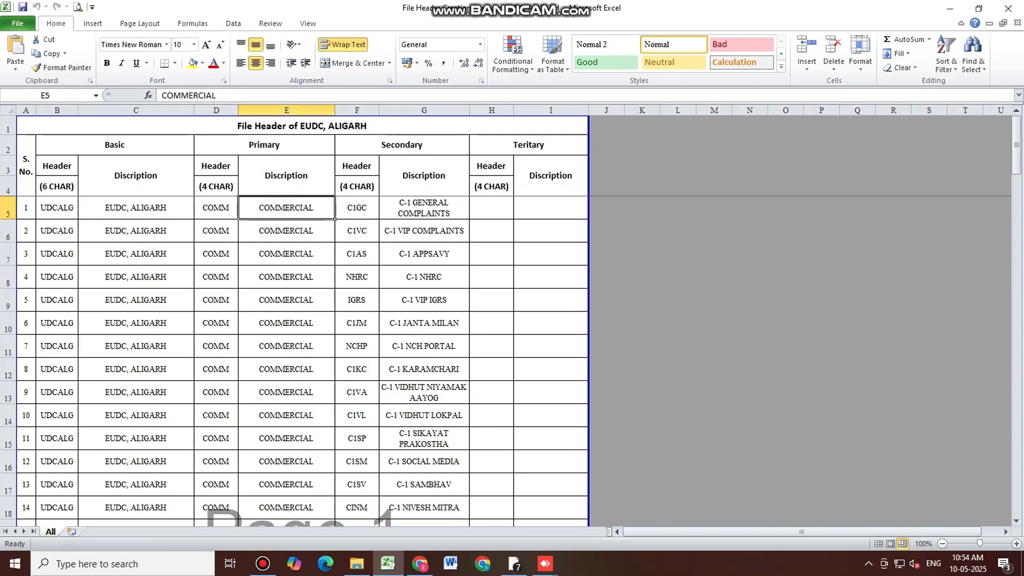
left_click(216, 207)
left_click(219, 187)
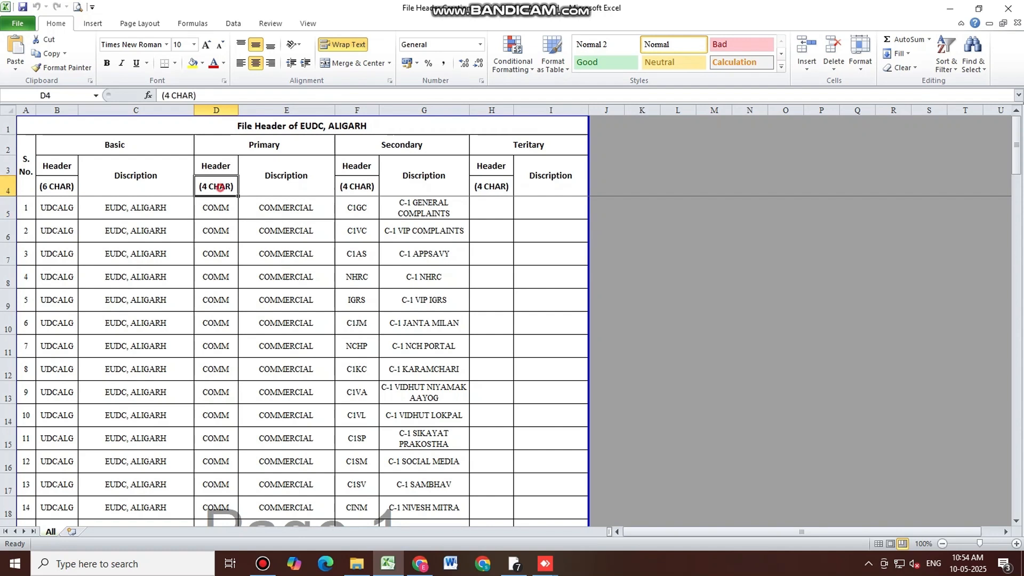
left_click(216, 208)
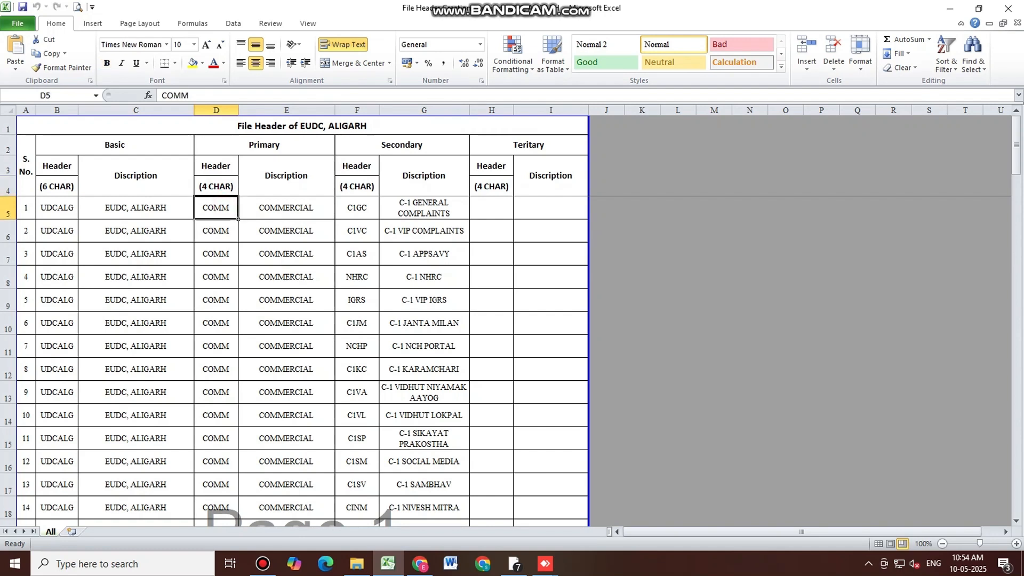
left_click(265, 208)
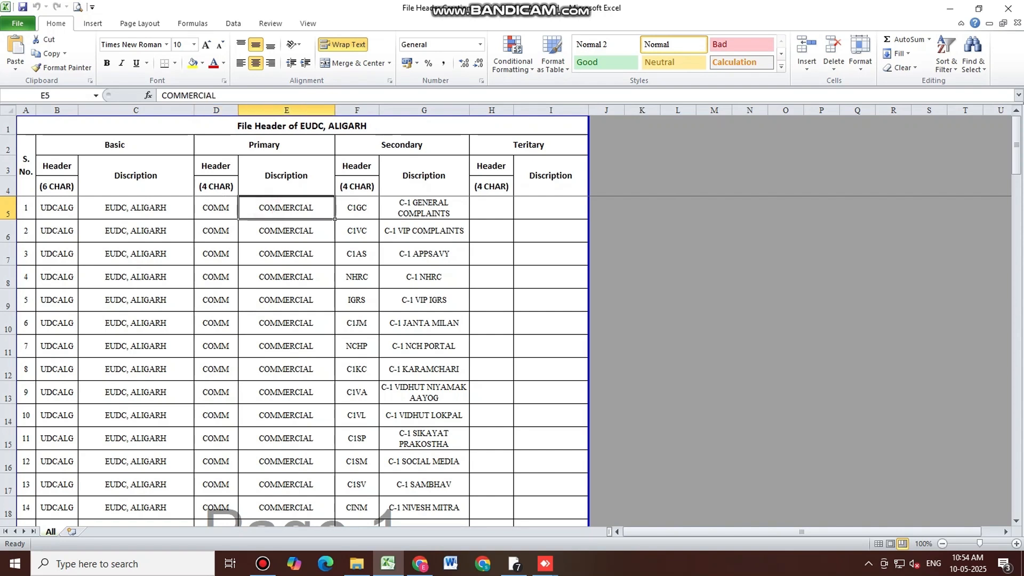
left_click(443, 212)
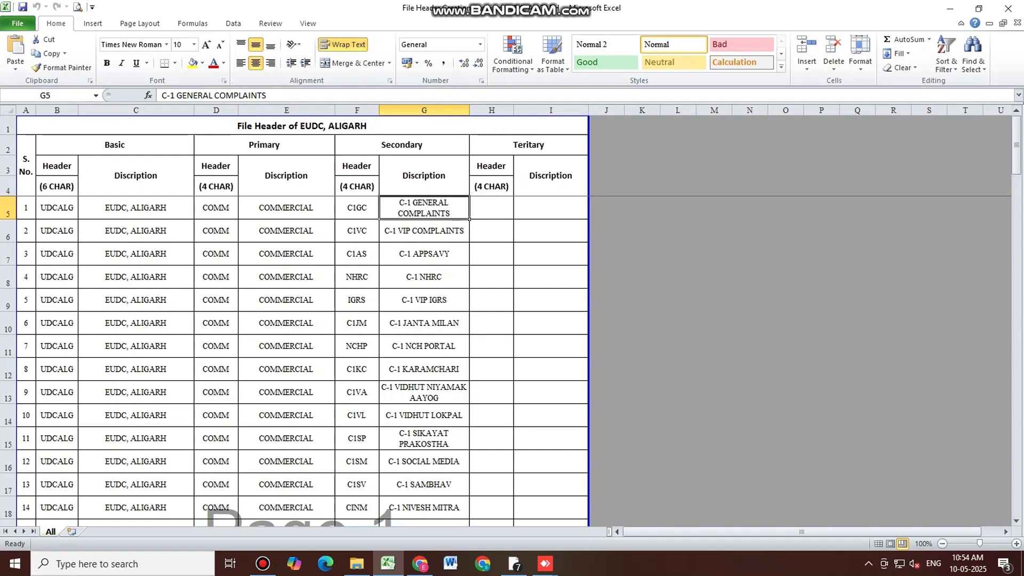
left_click(364, 211)
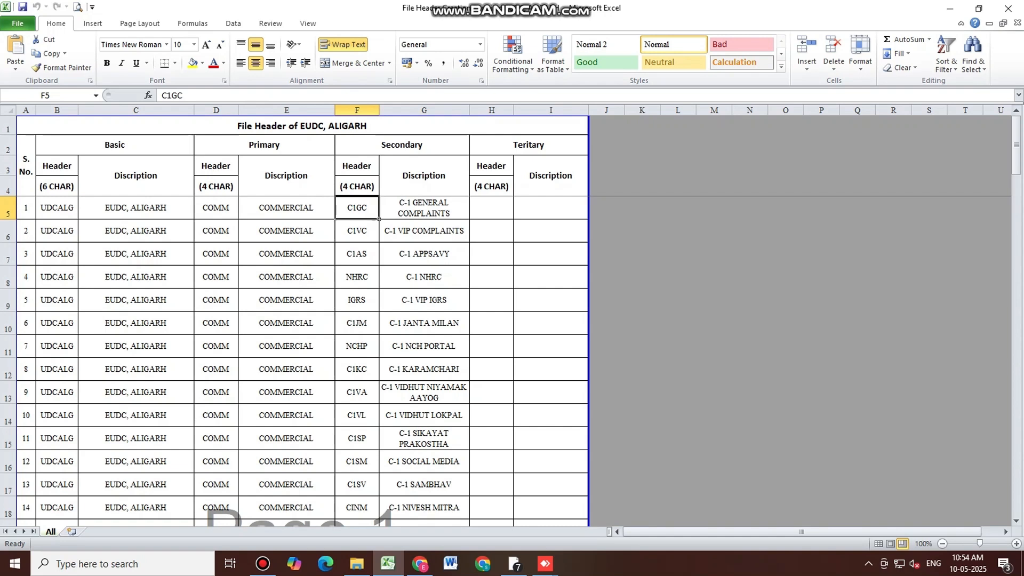
left_click(414, 234)
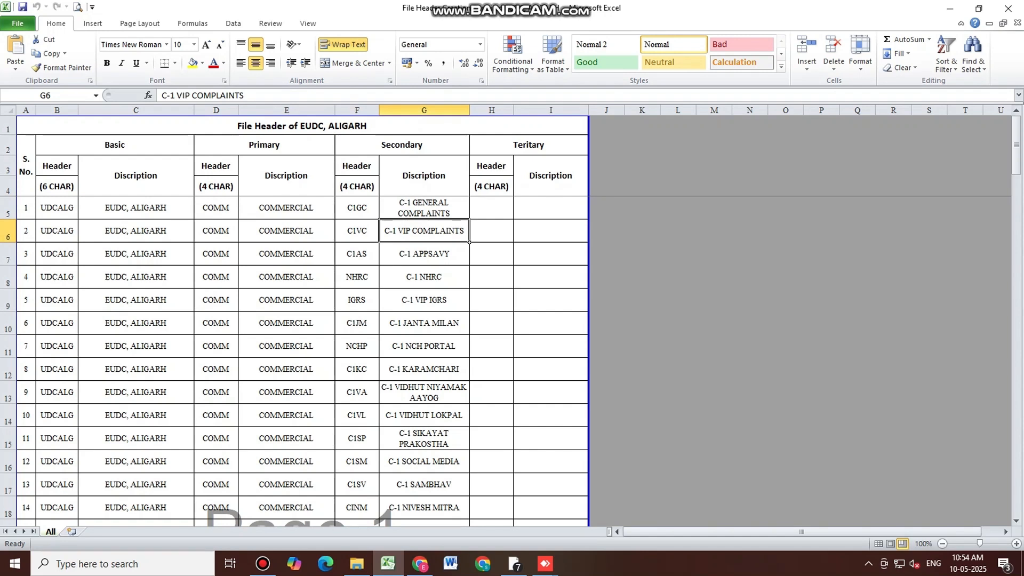
left_click(361, 235)
left_click(432, 260)
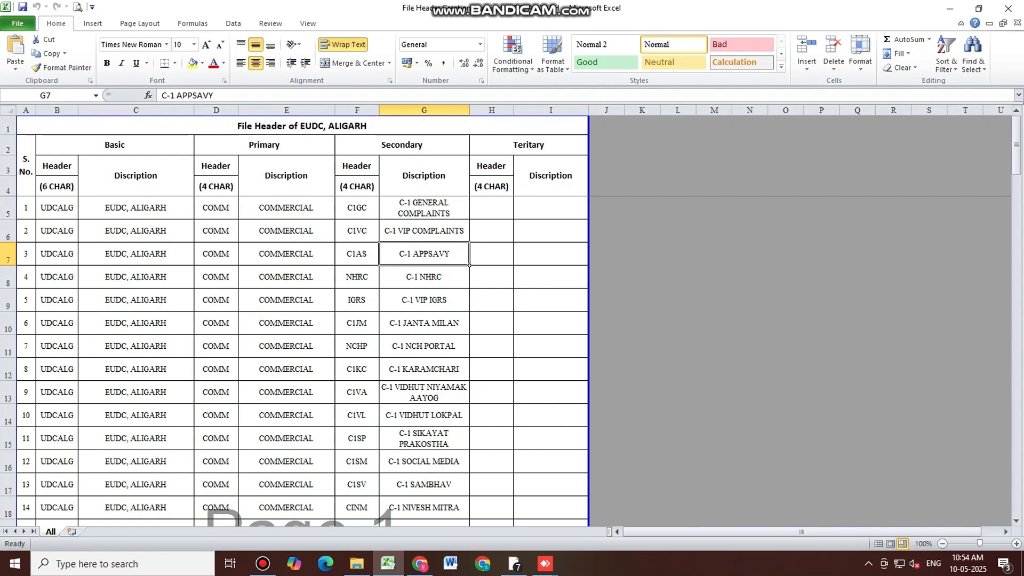
left_click(435, 303)
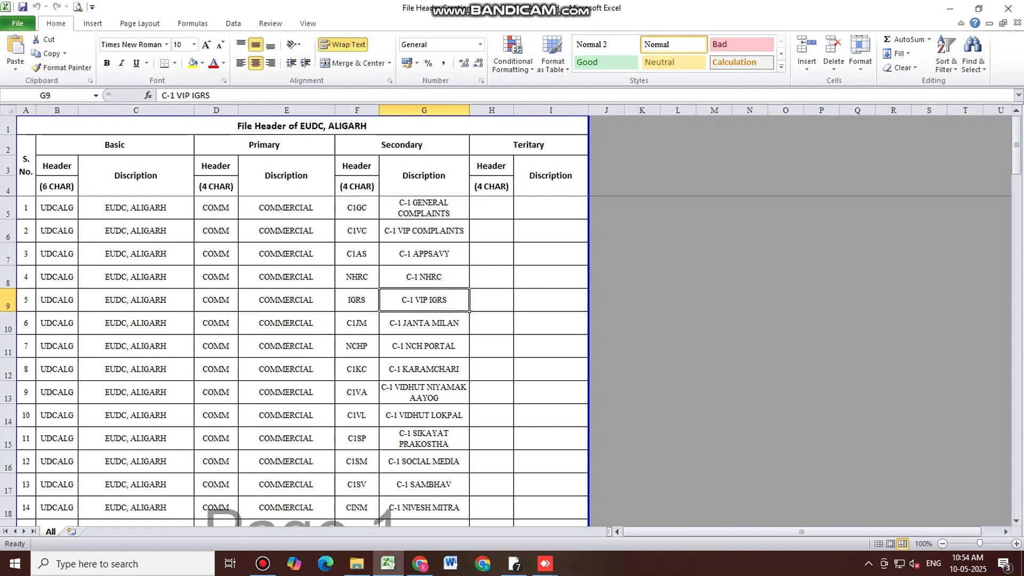
left_click(442, 324)
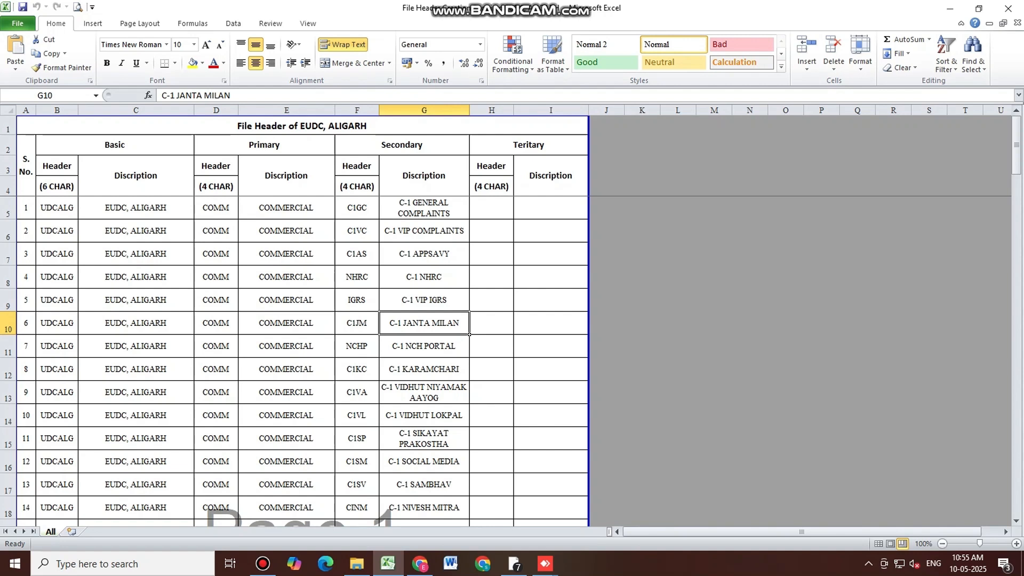
scroll(424, 320, "down", 2)
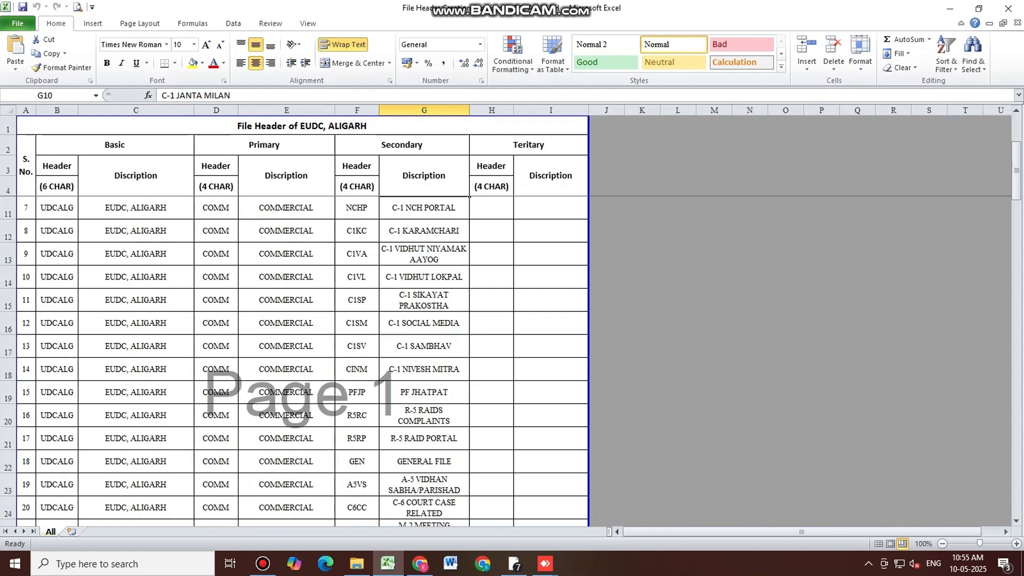
scroll(424, 320, "down", 1)
left_click(424, 439)
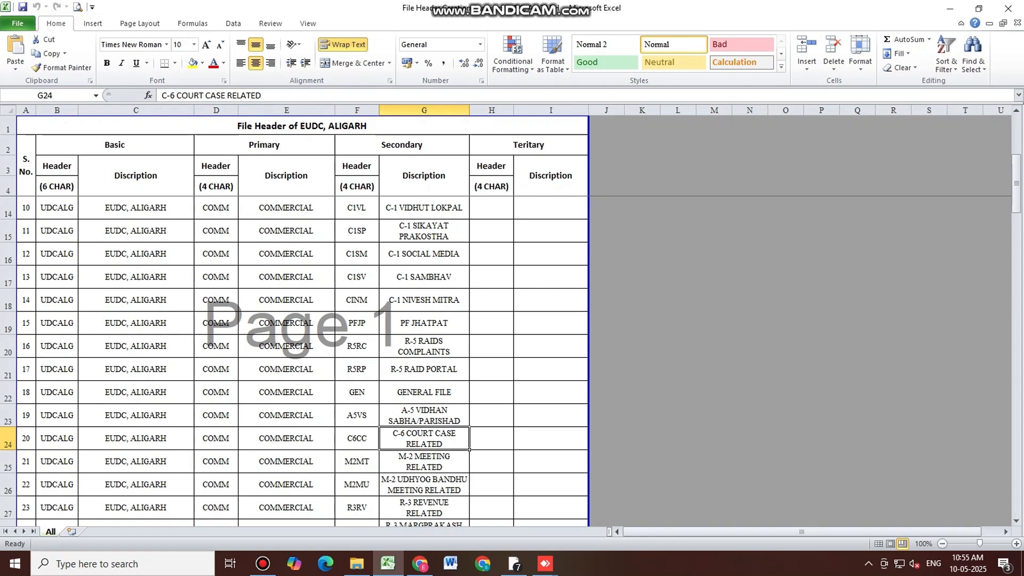
scroll(301, 321, "up", 3)
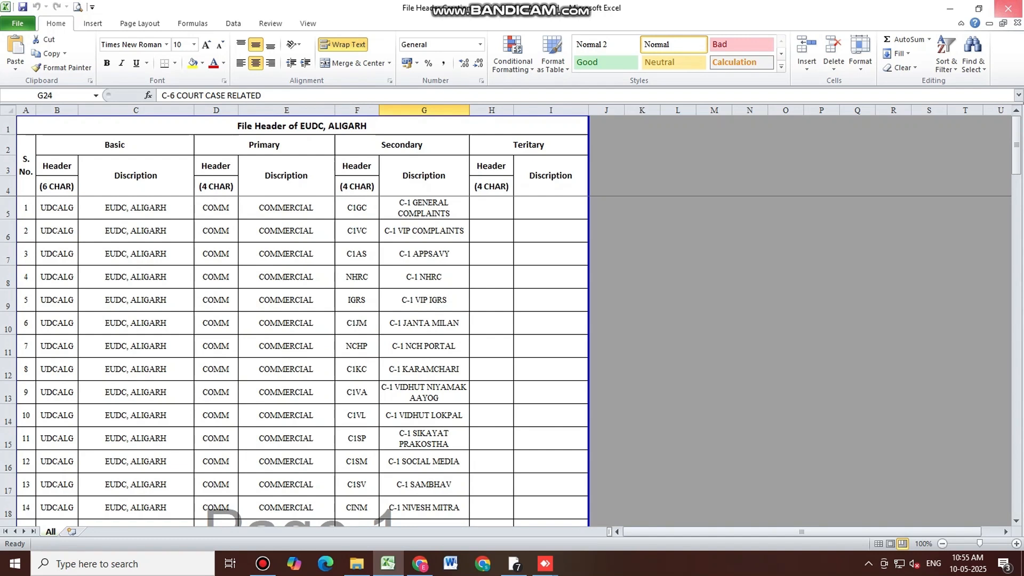
left_click(1008, 8)
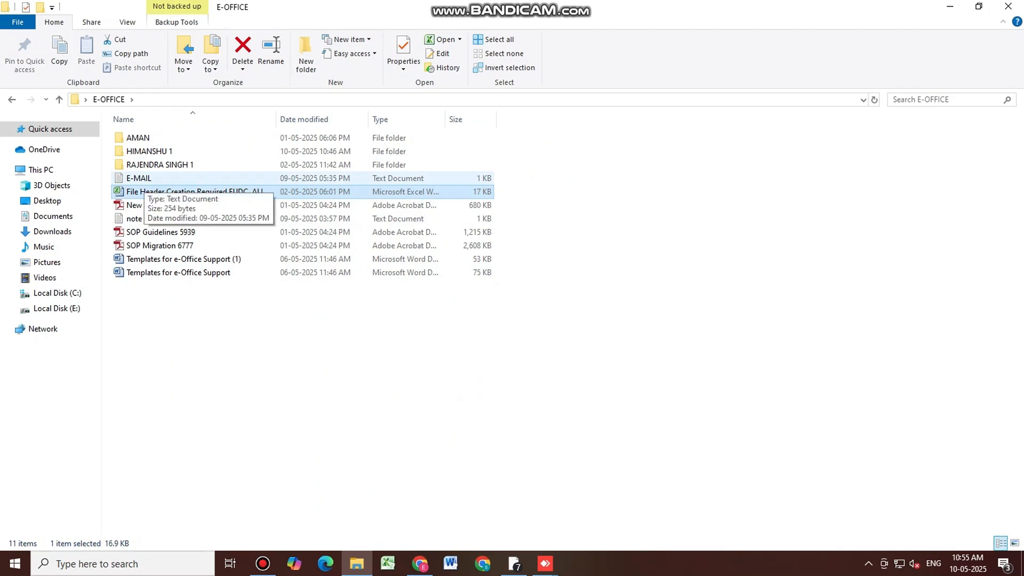
Read the E-MAIL note's 'Header Creation Required for E-OFFICE for EUDC, Aligarh' request in Notepad, then close it
left_click(142, 179)
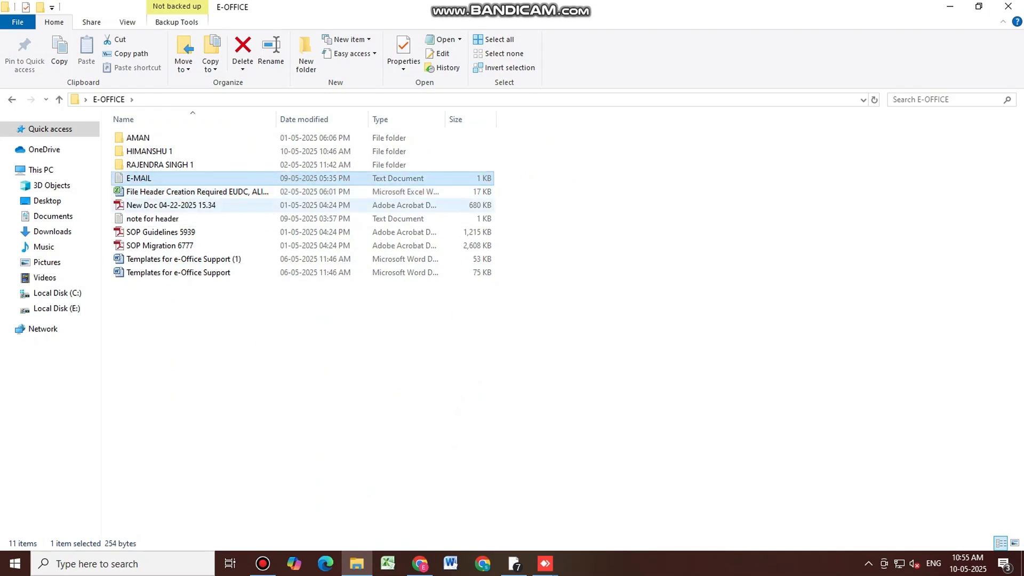
key("Return")
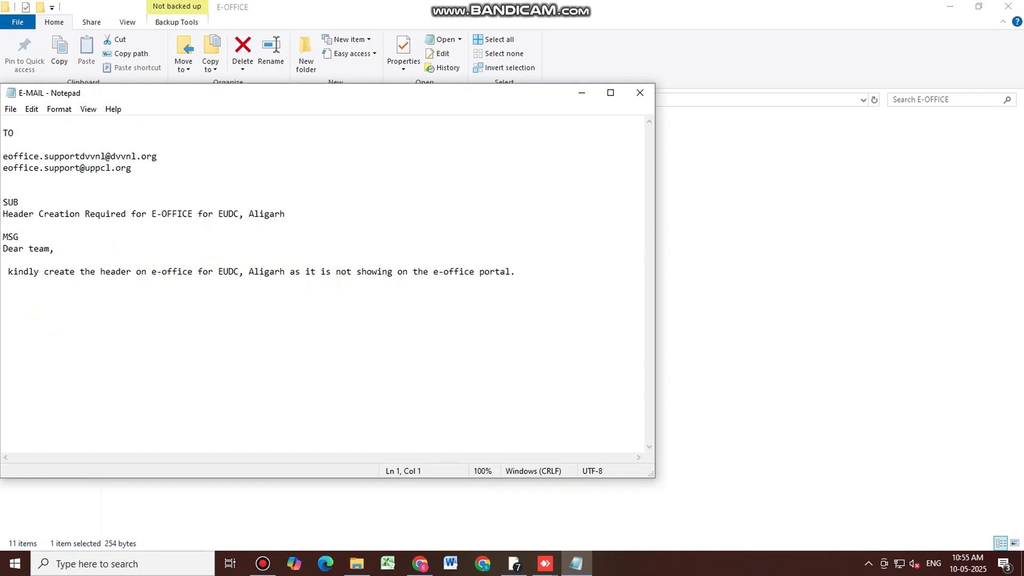
left_click(142, 176)
left_click(48, 214)
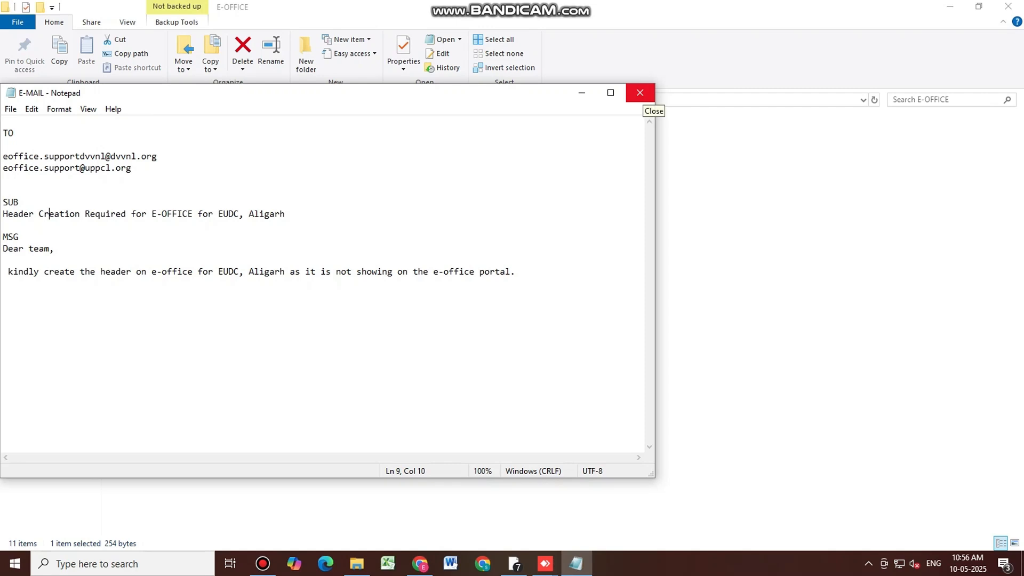
left_click(641, 94)
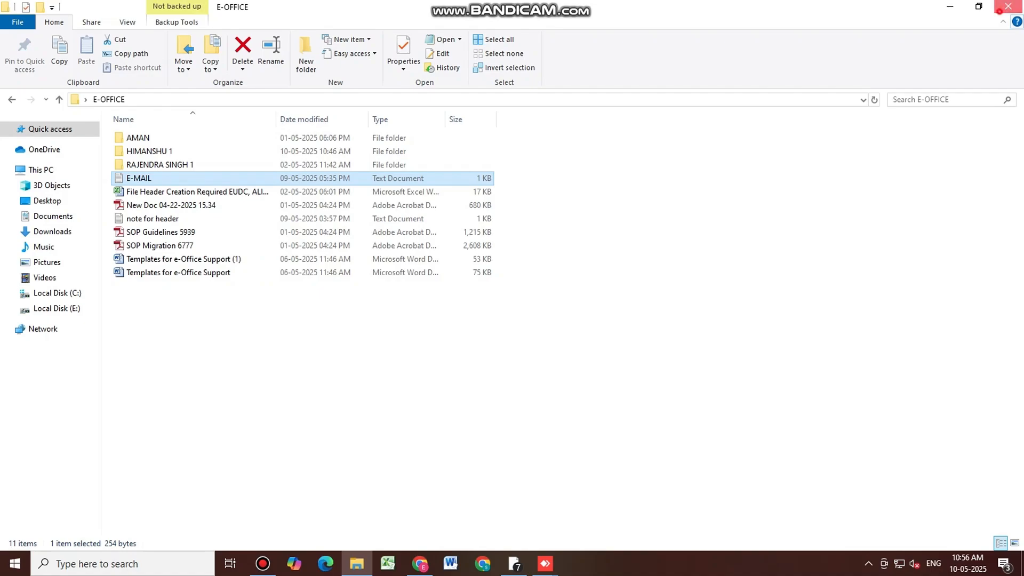
Close the E-OFFICE folder, then find Oracle Mobile Authenticator via the 'oracal' Play Store search and install it
left_click(1008, 7)
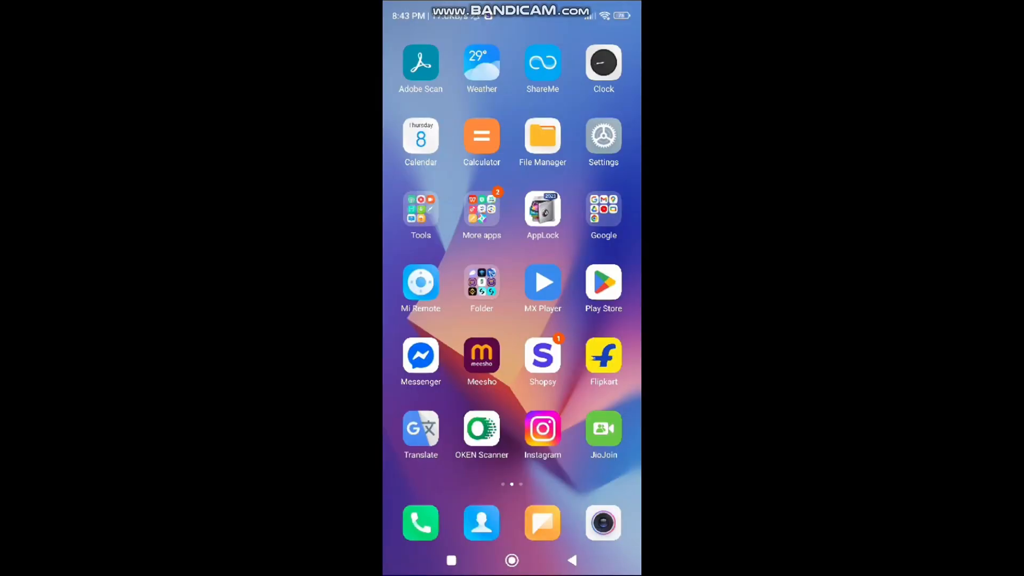
left_click(603, 282)
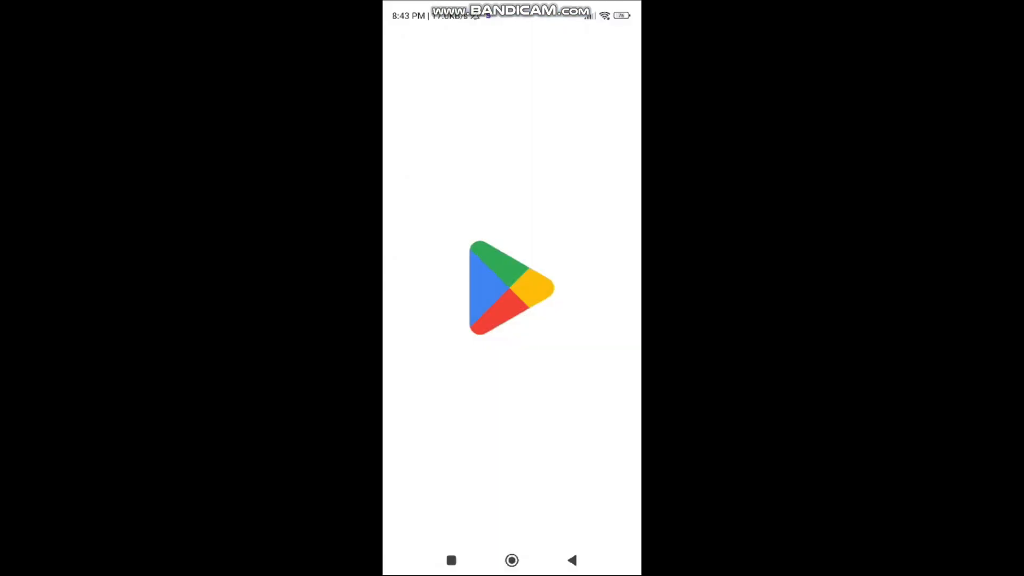
left_click(511, 522)
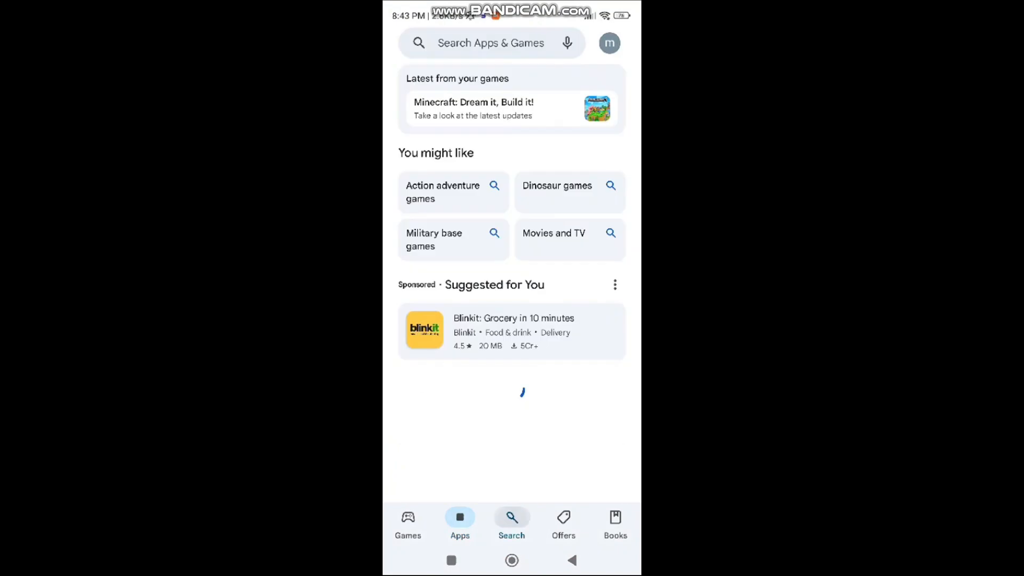
left_click(480, 42)
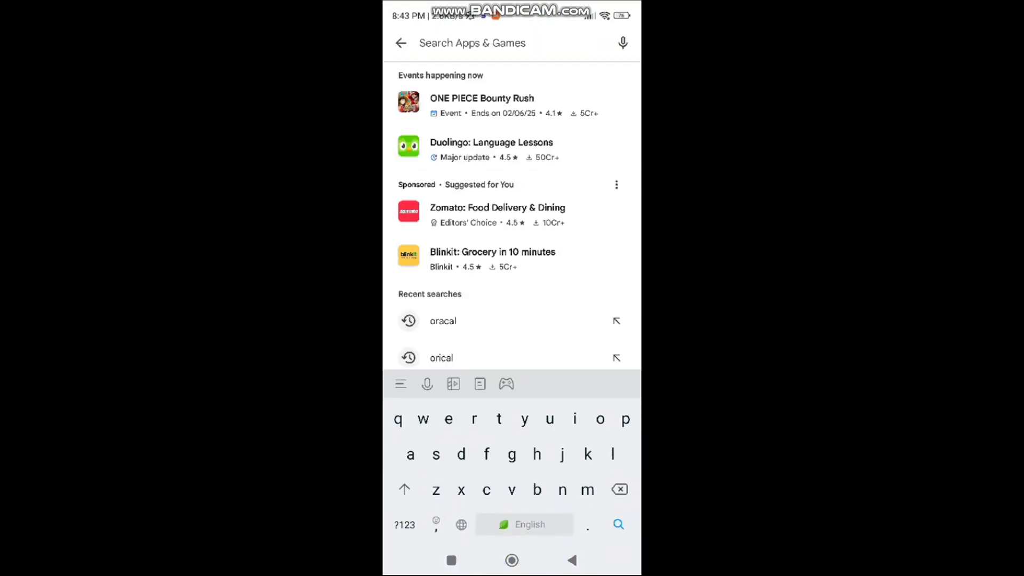
left_click(443, 321)
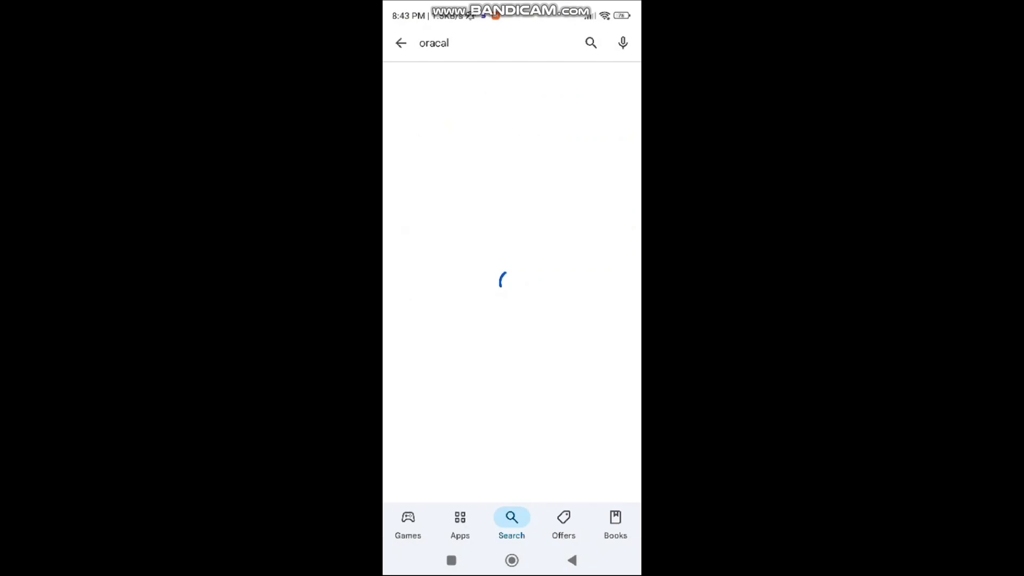
scroll(513, 331, "right", 2)
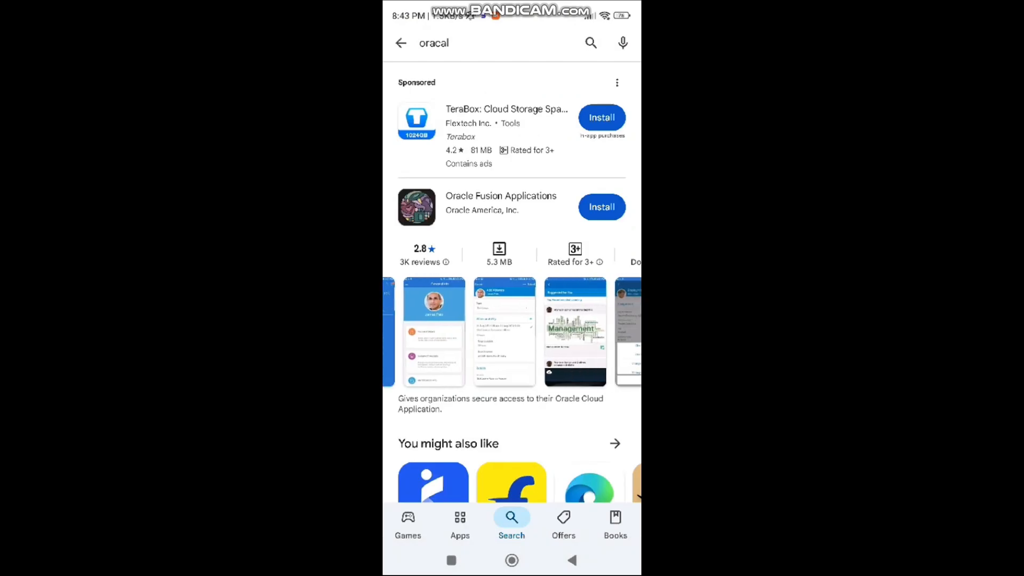
scroll(512, 320, "down", 5)
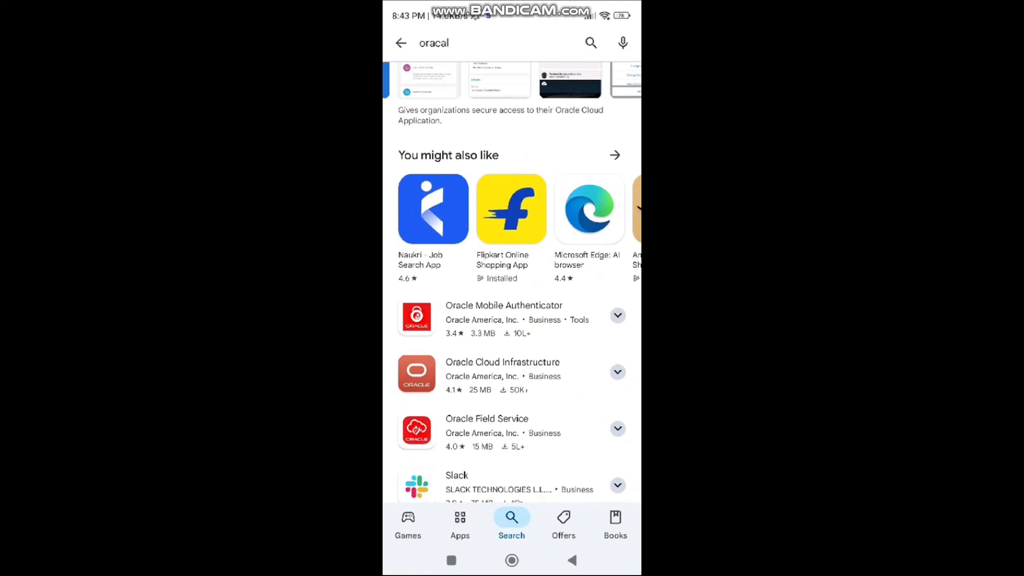
left_click(503, 318)
left_click(512, 201)
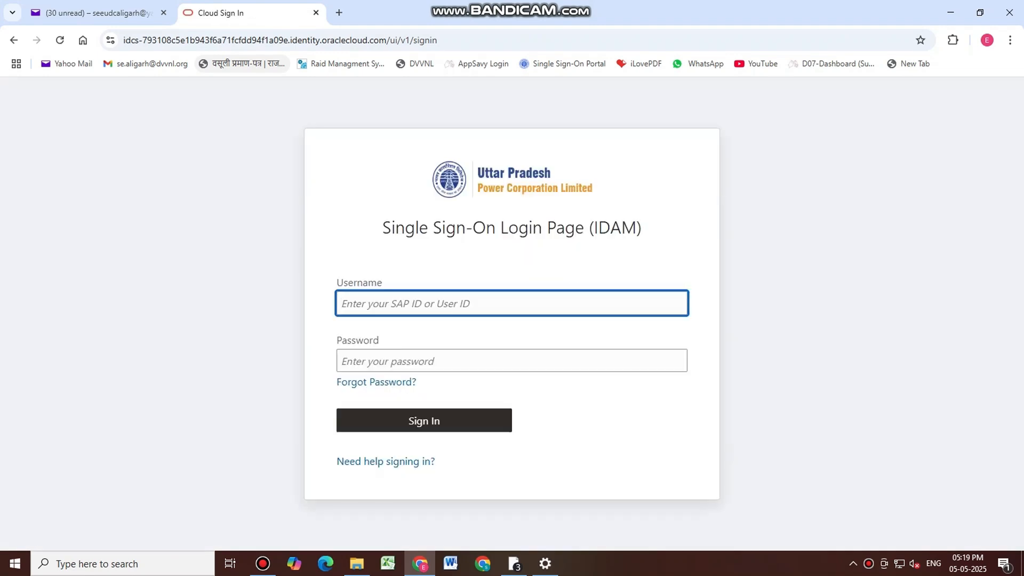
Submit the corrected user name on the Forgot Password page to request a password reset
left_click(377, 383)
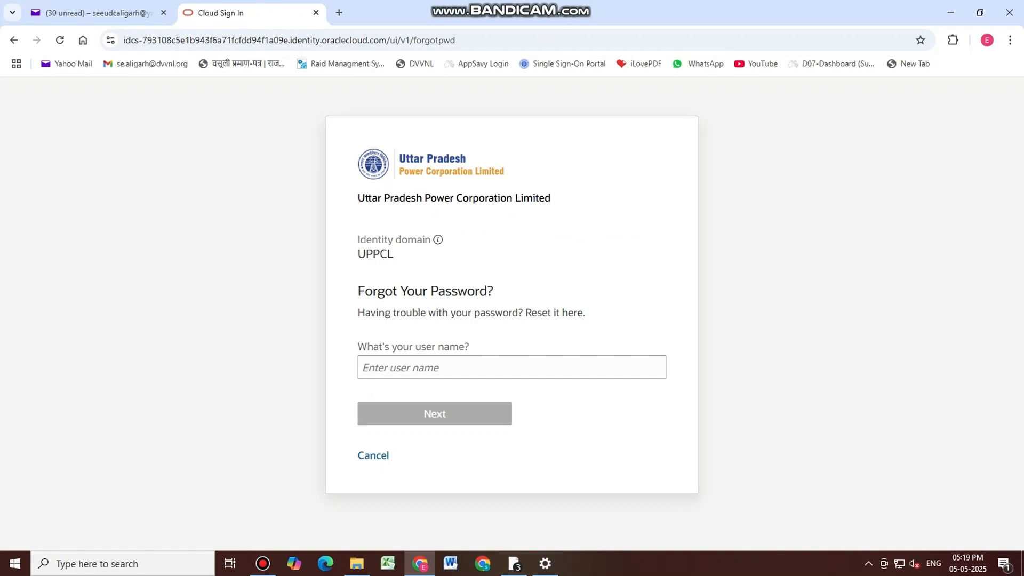
left_click(416, 367)
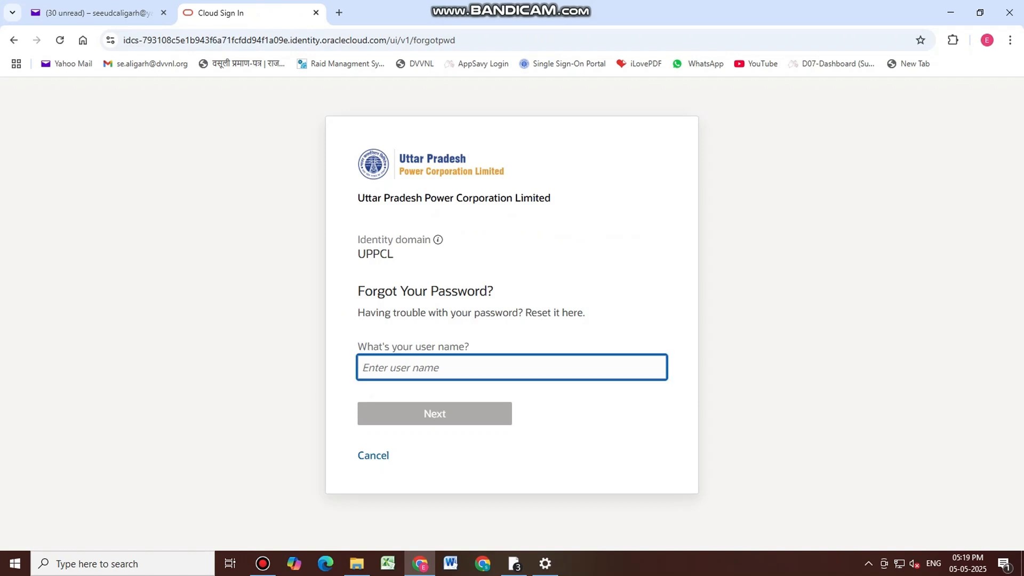
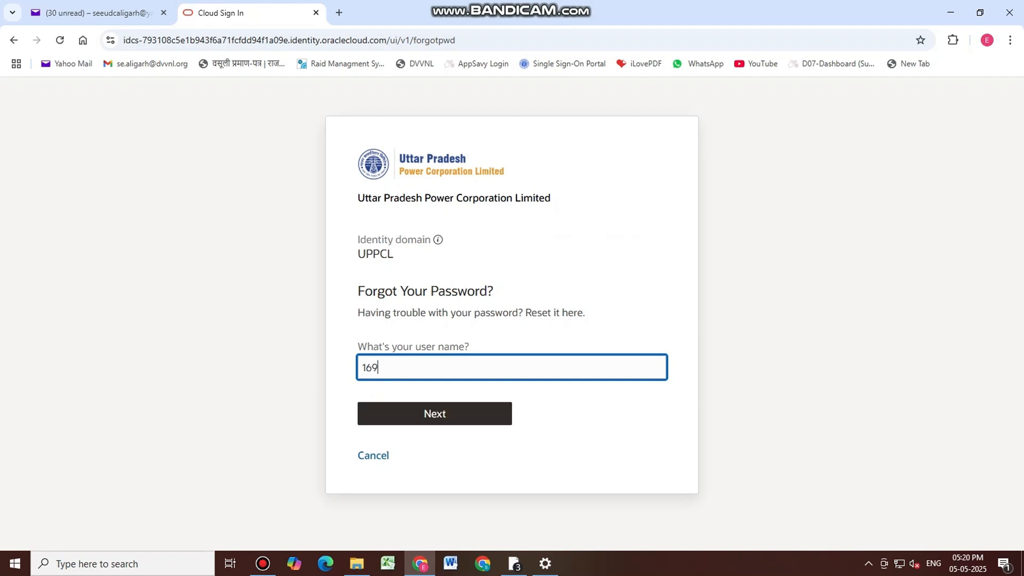
left_click(391, 368)
key("BackSpace")
left_click_drag(372, 367, 361, 368)
type("12")
key("Return")
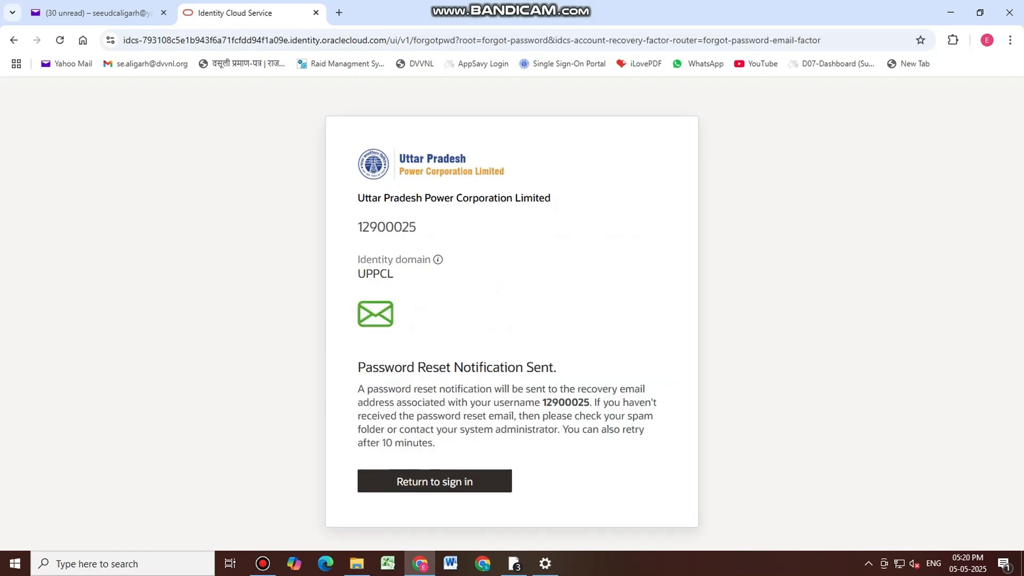
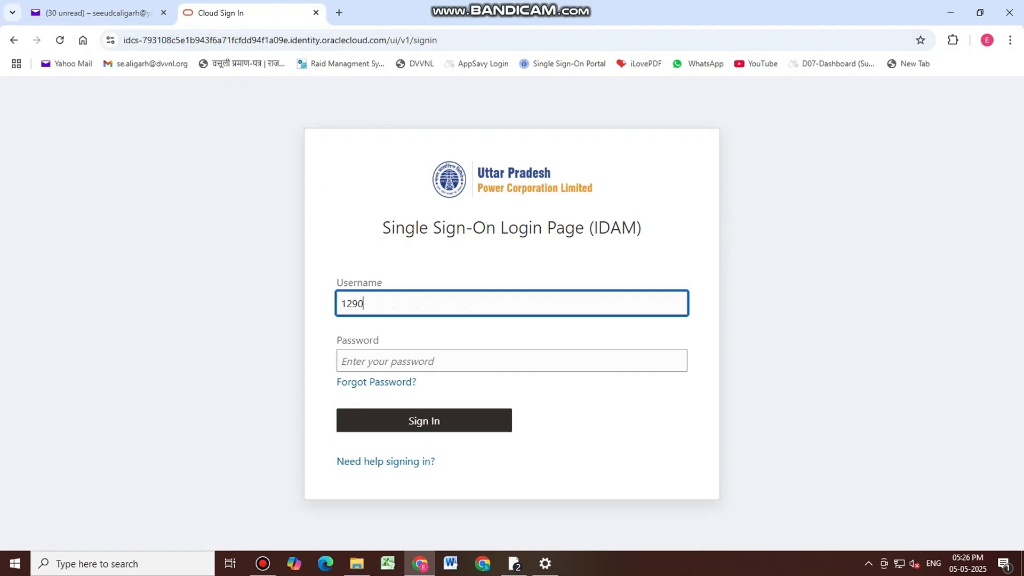
Sign in to UPPCL SSO with the SAP ID and the account password
key("Tab")
type("•••••")
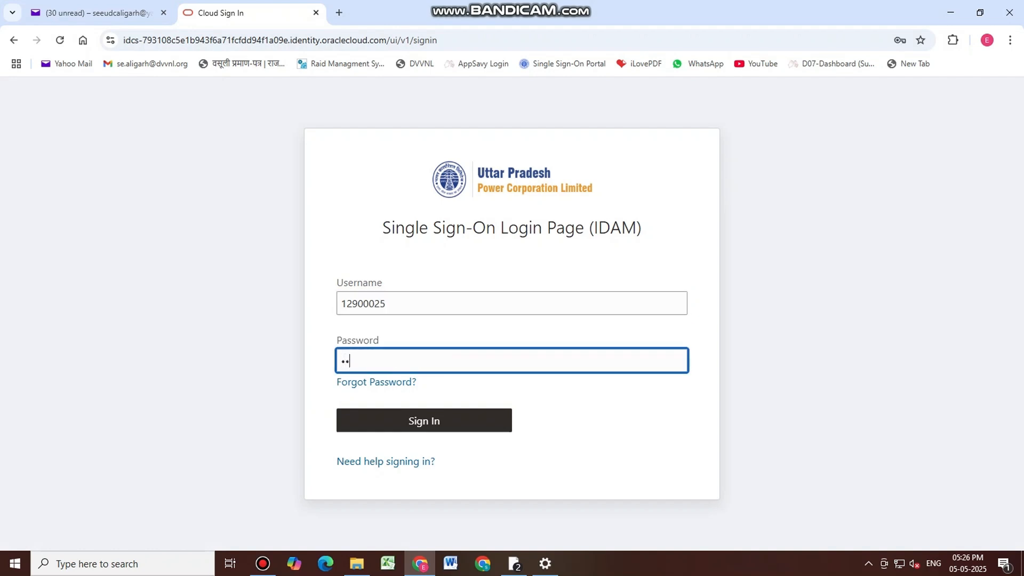
type("•••")
key("Return")
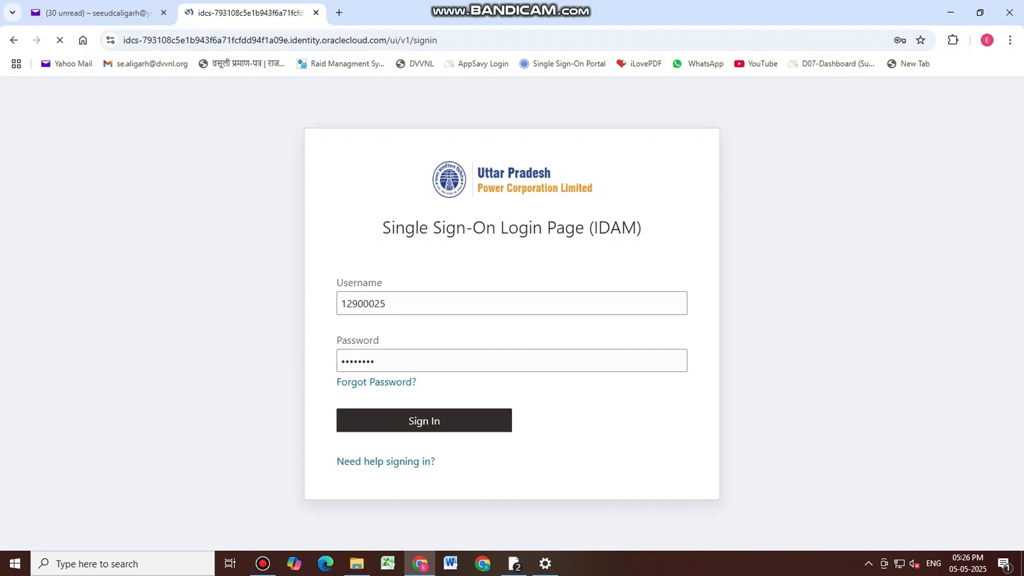
Enable Secure Verification to reach the Oracle Mobile Authenticator QR code setup
scroll(507, 315, "down", 3)
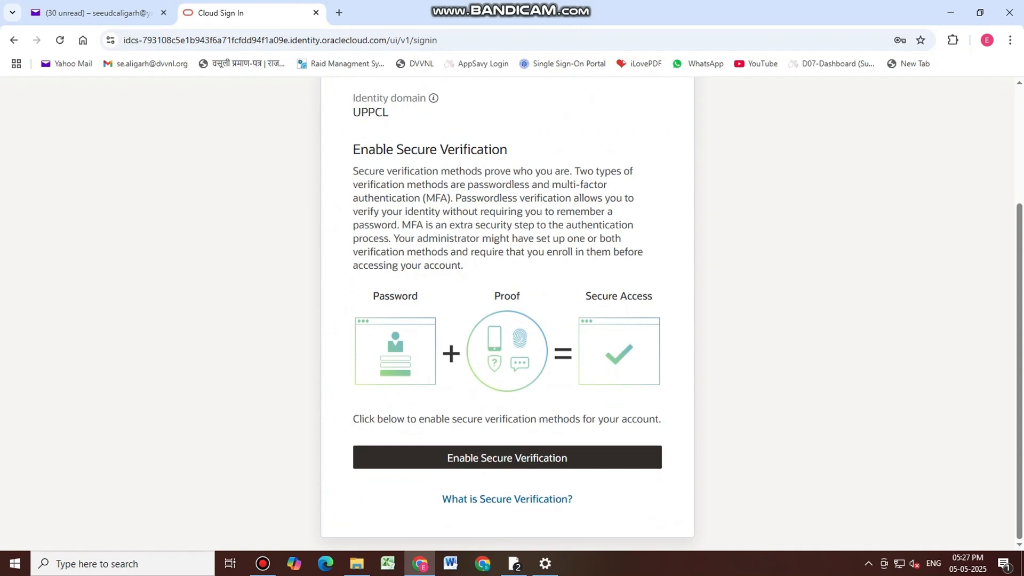
left_click(508, 457)
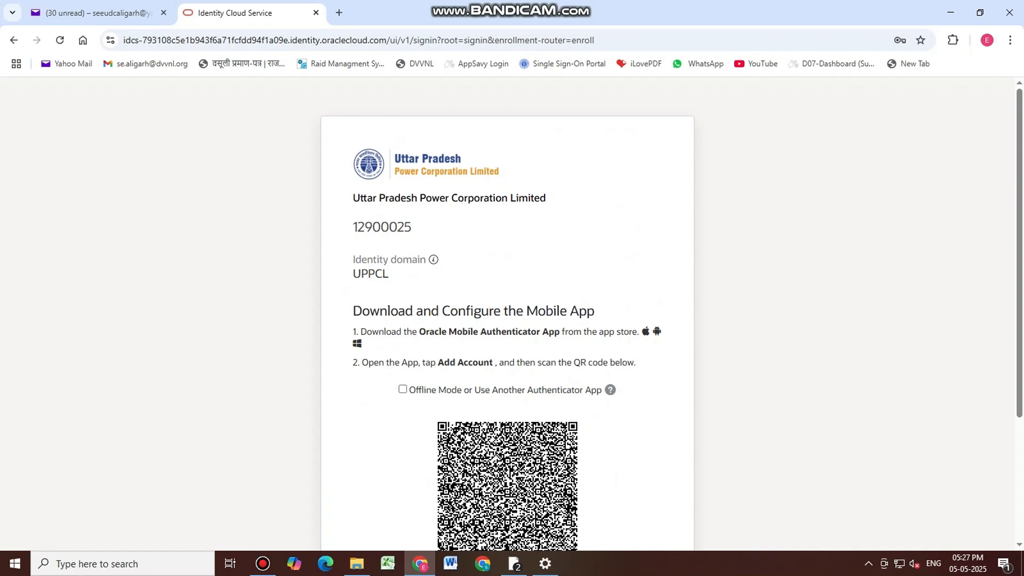
scroll(507, 320, "down", 3)
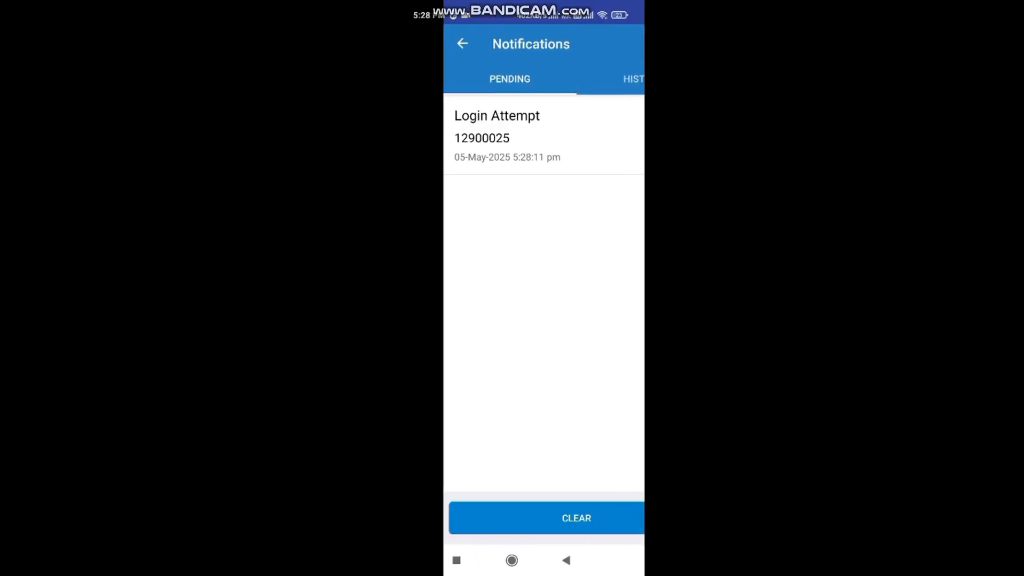
Allow the pending login attempt in Oracle Mobile Authenticator and finish enrolment to My Apps
left_click(480, 136)
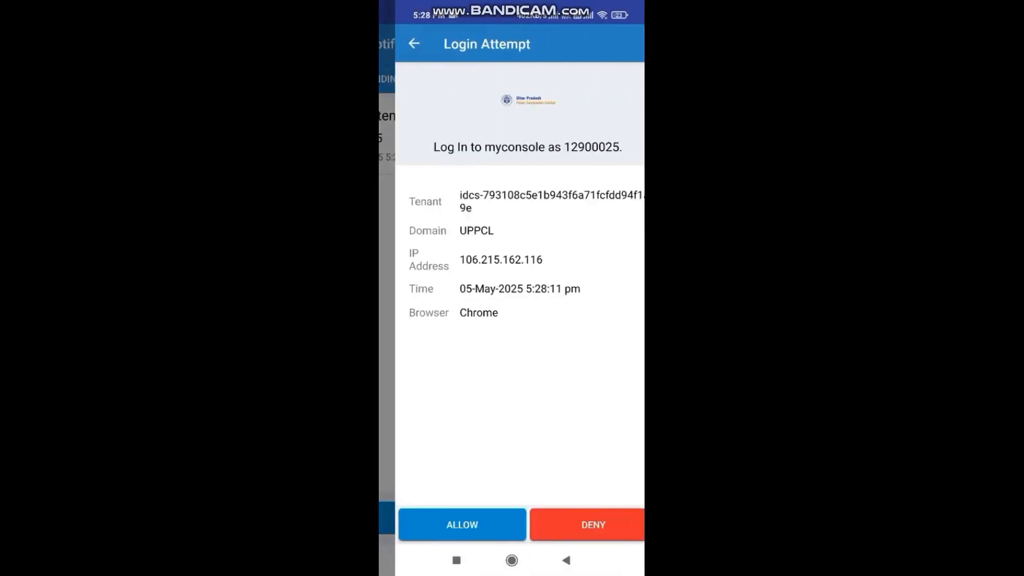
left_click(446, 525)
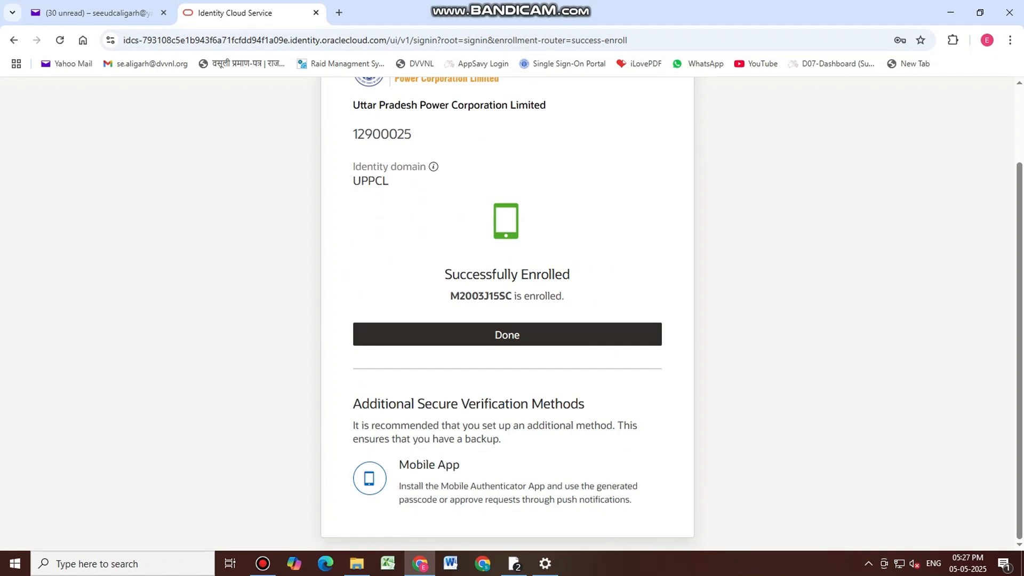
left_click(507, 335)
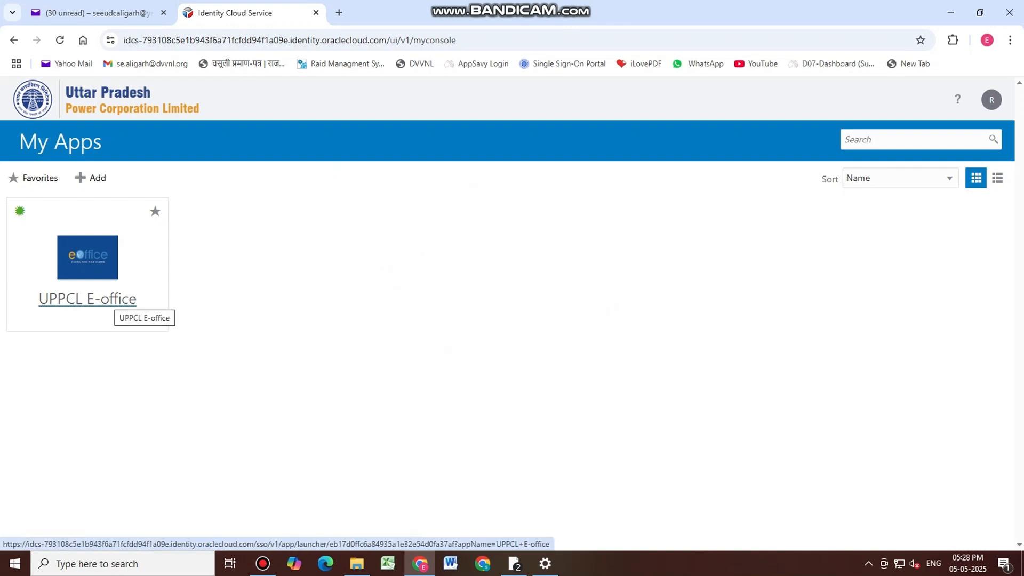
Launch UPPCL E-office and start an Electronic receipt under eFile Receipt > Browse & Diarise
left_click(106, 300)
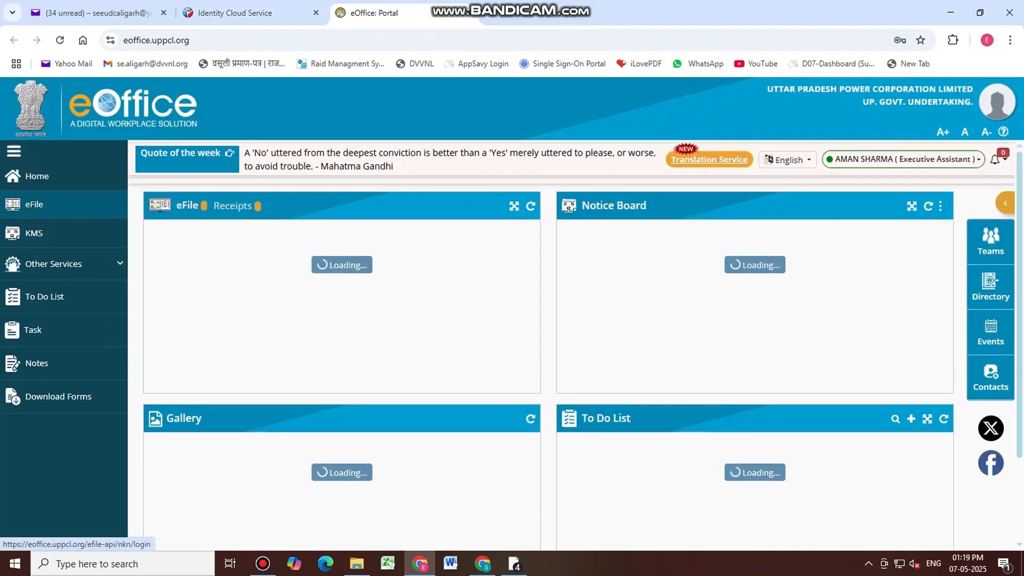
left_click(34, 204)
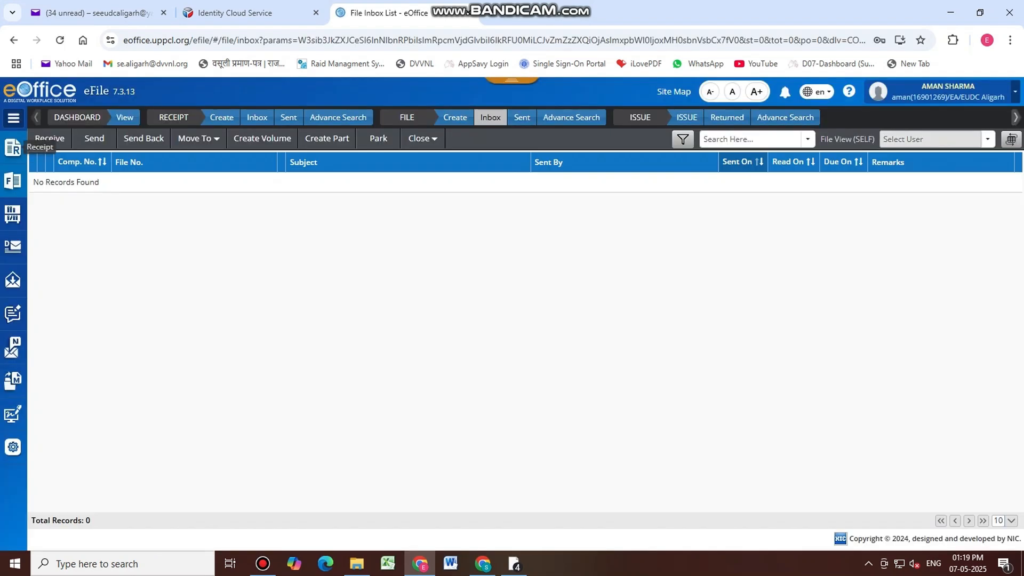
mouse_move(13, 148)
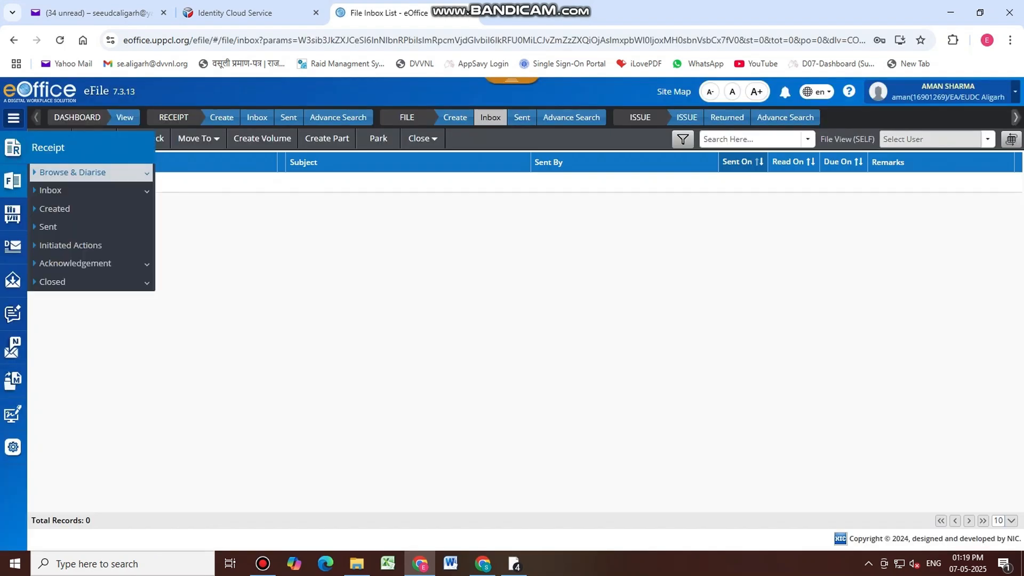
left_click(74, 172)
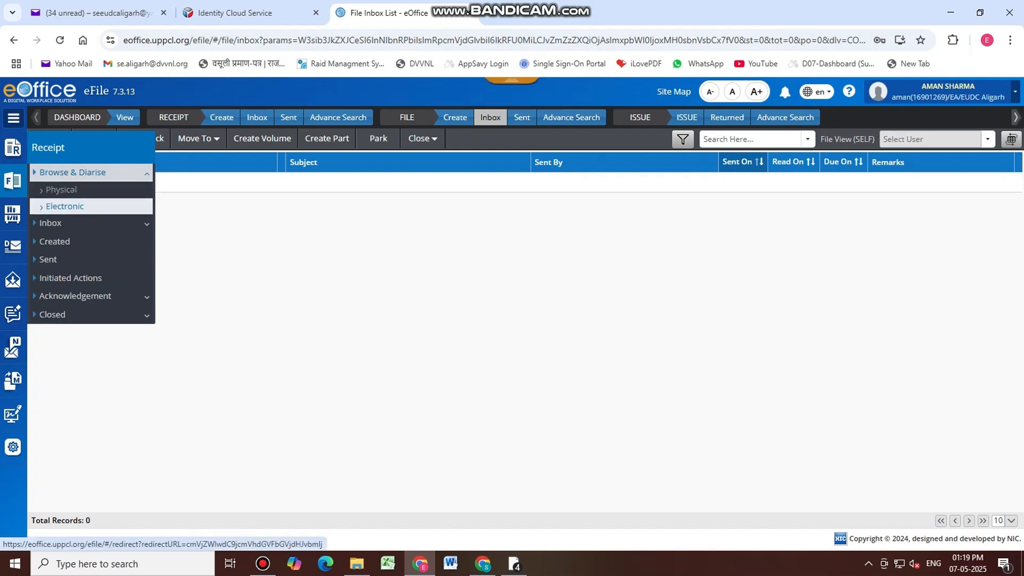
left_click(64, 207)
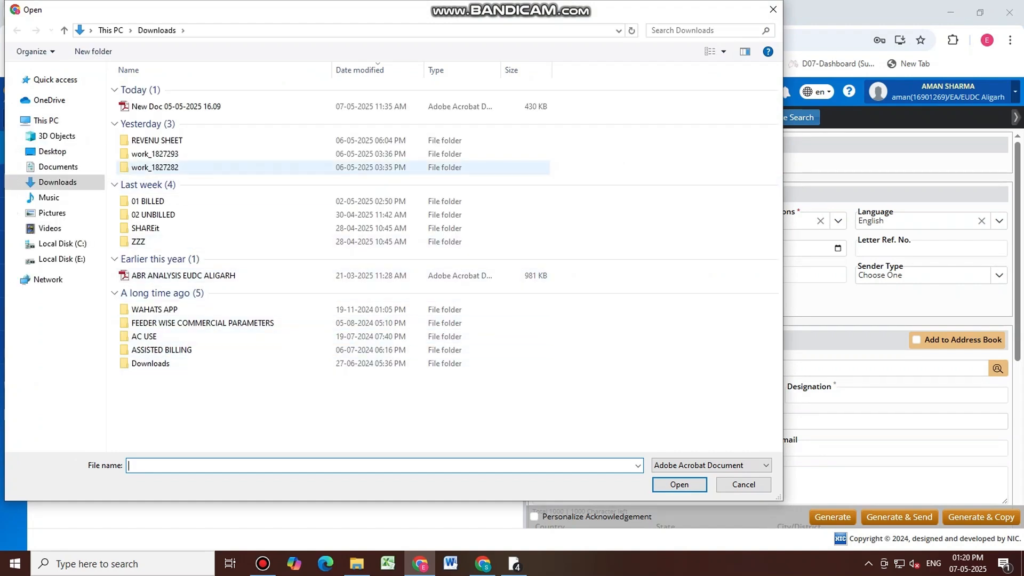
Upload FL_C1_CS1-01-JANTA MILAN from Desktop\AMAN, copying its file name first
left_click(52, 152)
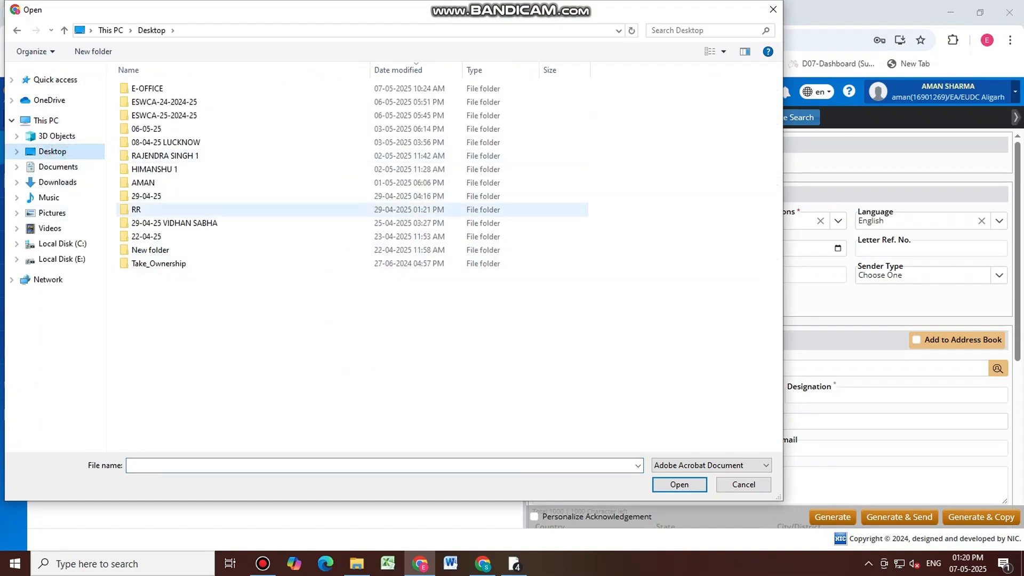
double_click(160, 183)
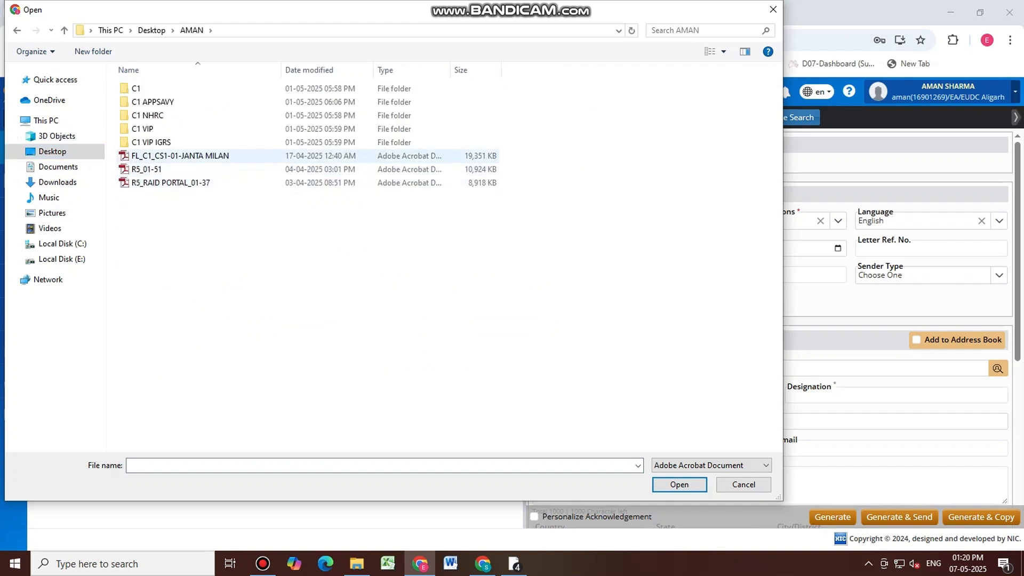
left_click(192, 156)
left_click(261, 461)
key("ctrl+c")
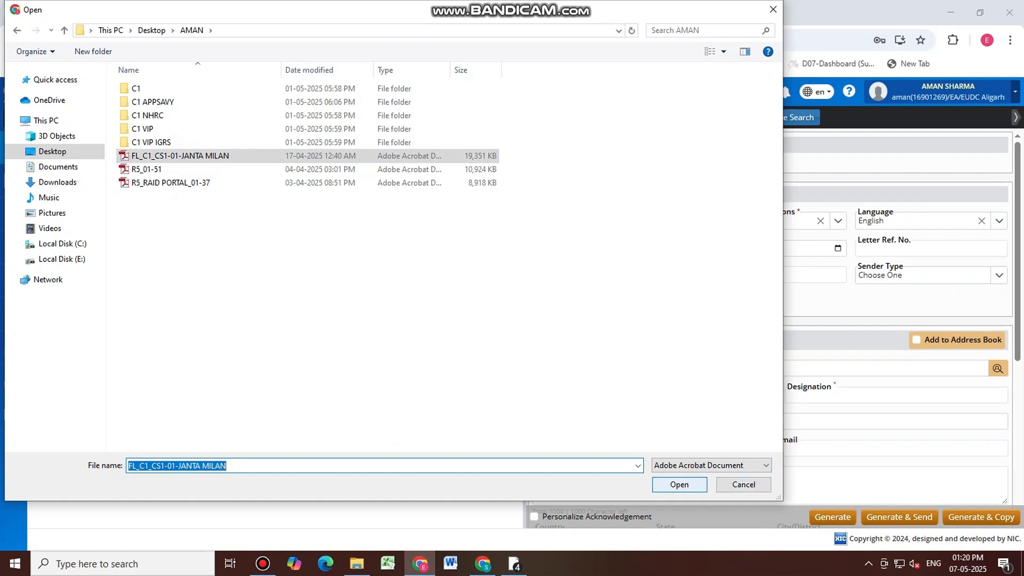
key("Return")
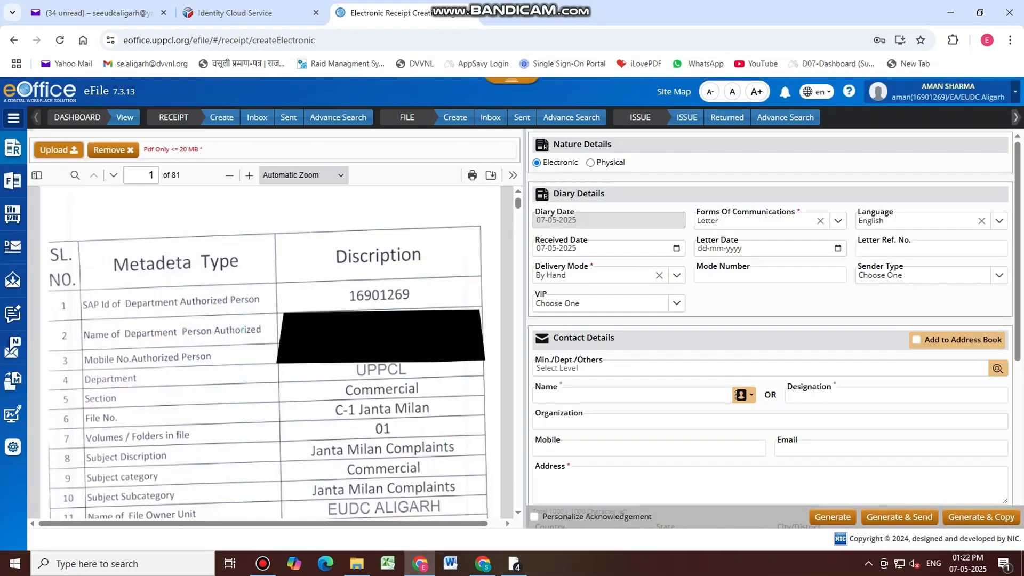
Paste the file name into the contact Name and trim it to C1-JANTA MILAN
left_click(574, 394)
key("ctrl+v")
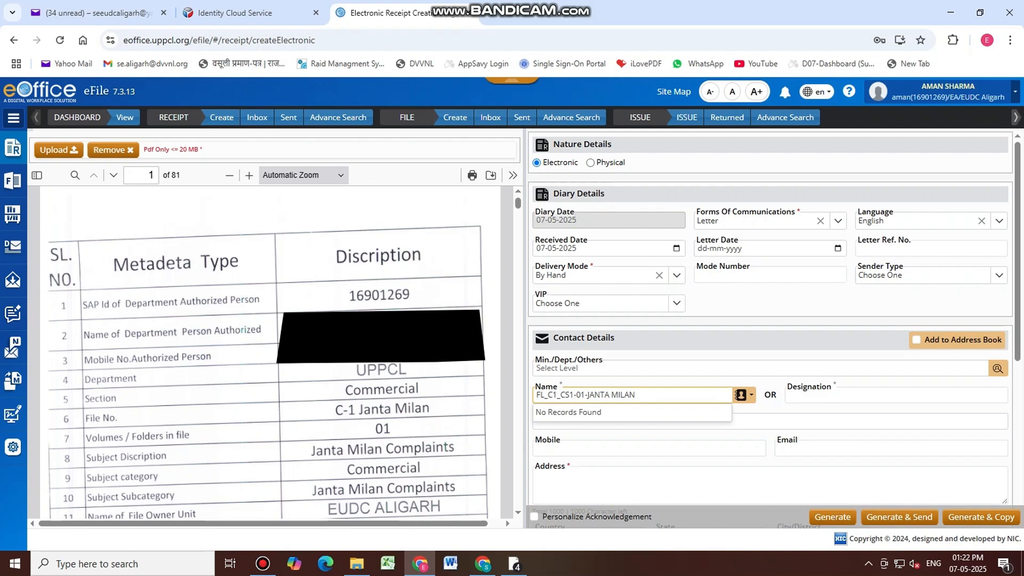
left_click(583, 395)
key("BackSpace")
key("BackSpace")
key("BackSpace")
key("BackSpace")
key("BackSpace")
key("BackSpace")
key("BackSpace")
left_click(546, 395)
key("BackSpace")
key("BackSpace")
key("BackSpace")
Enter DVVNL as Organization and EUDC, ALIGARH as Address
left_click(834, 424)
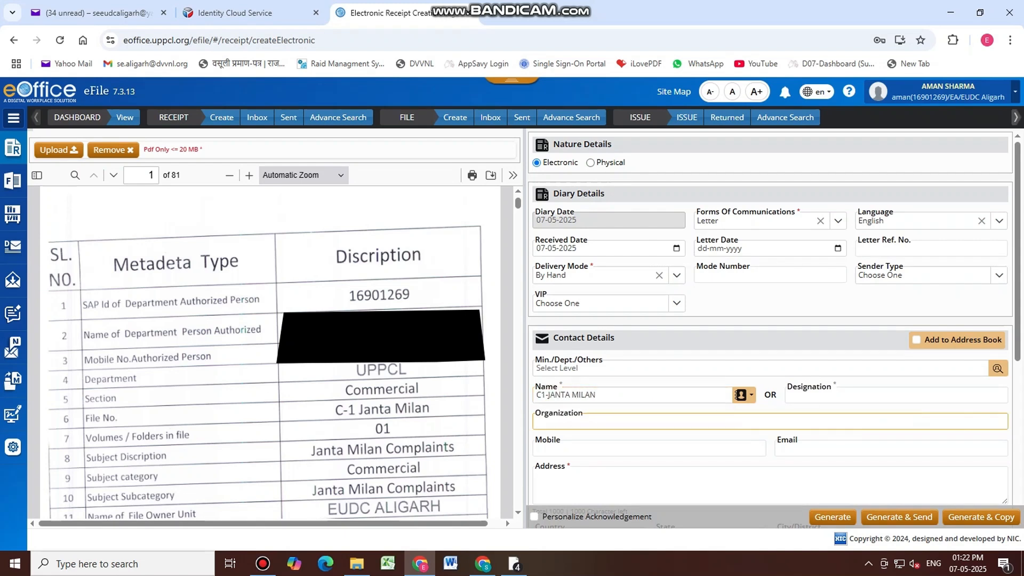
type("DVVNL")
type("EUDC, ALIGARH")
scroll(770, 329, "down", 2)
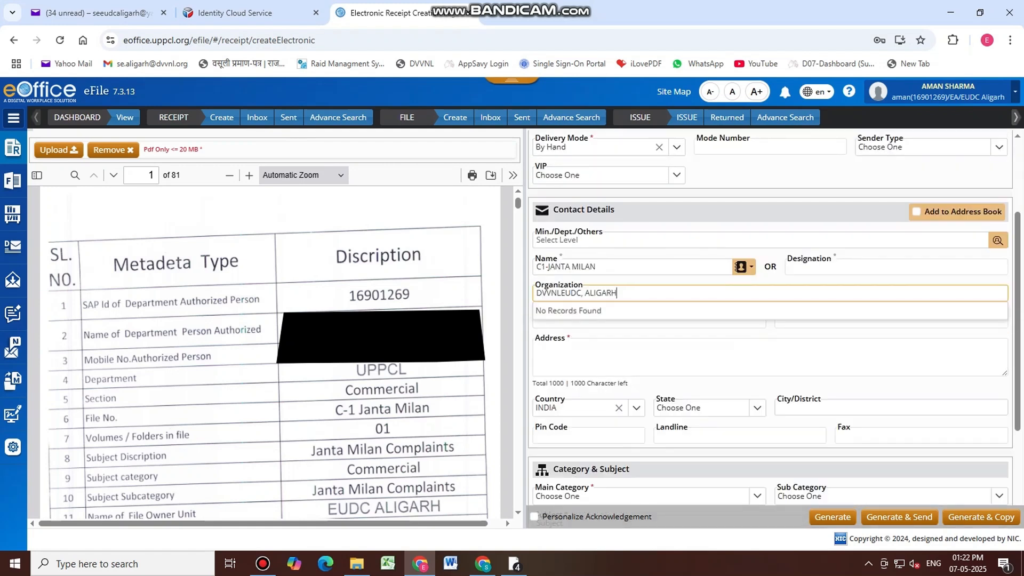
key("BackSpace")
key("BackSpace")
key("BackSpace")
key("BackSpace")
key("BackSpace")
key("BackSpace")
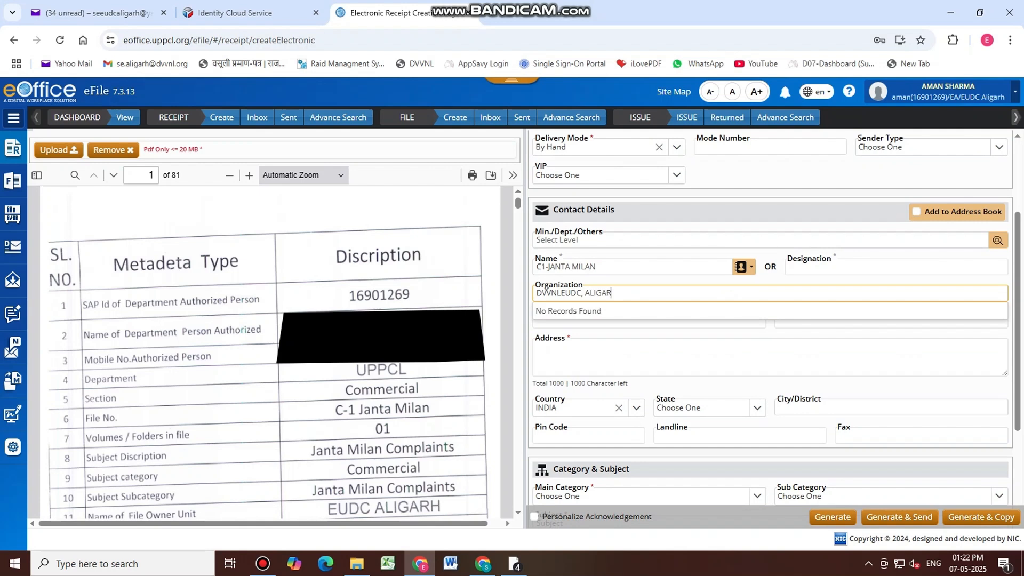
key("BackSpace")
key("BackSpace")
left_click(575, 355)
type("EU")
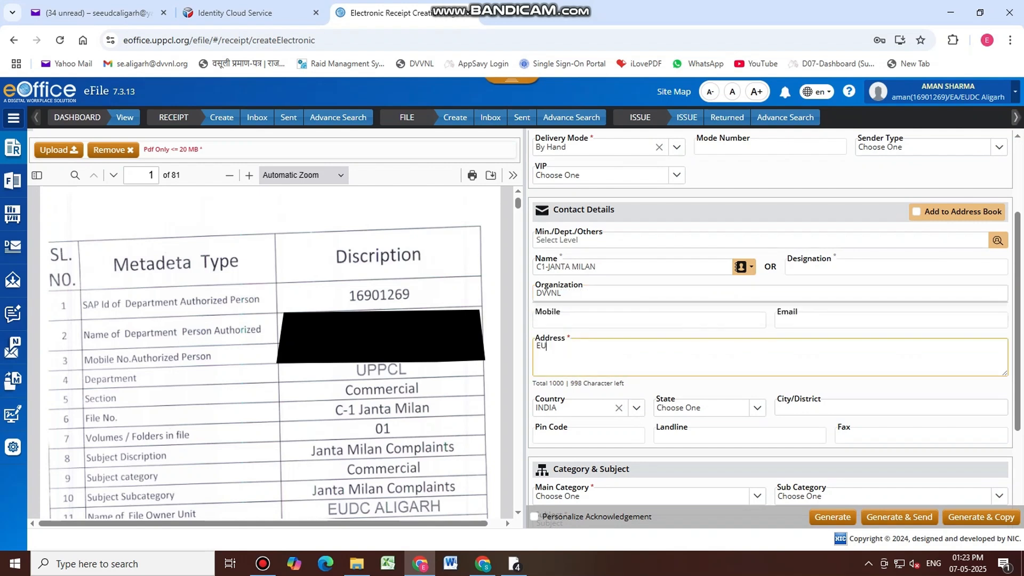
type("DC, ALIGARH")
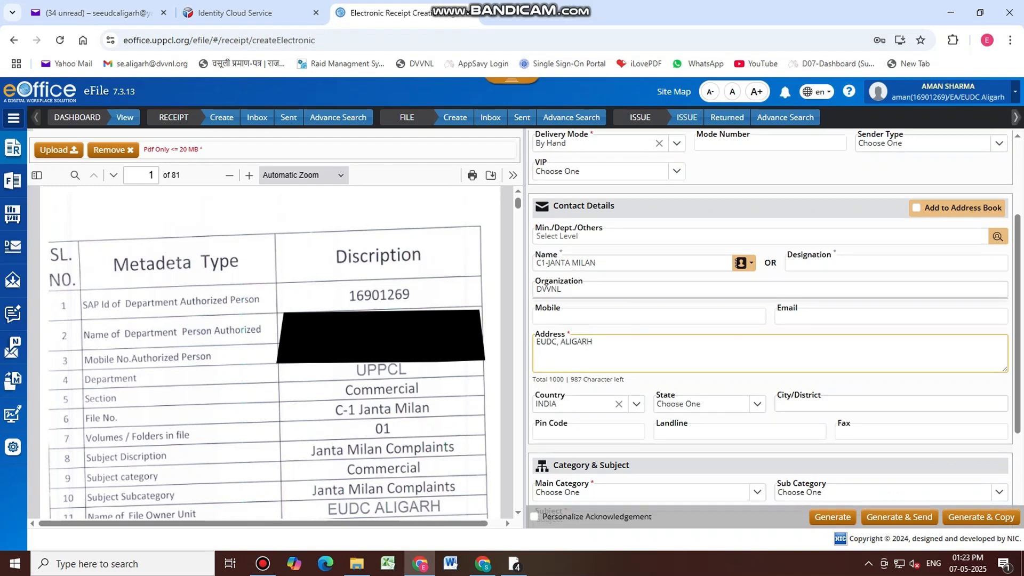
scroll(774, 327, "down", 1)
scroll(770, 320, "down", 1)
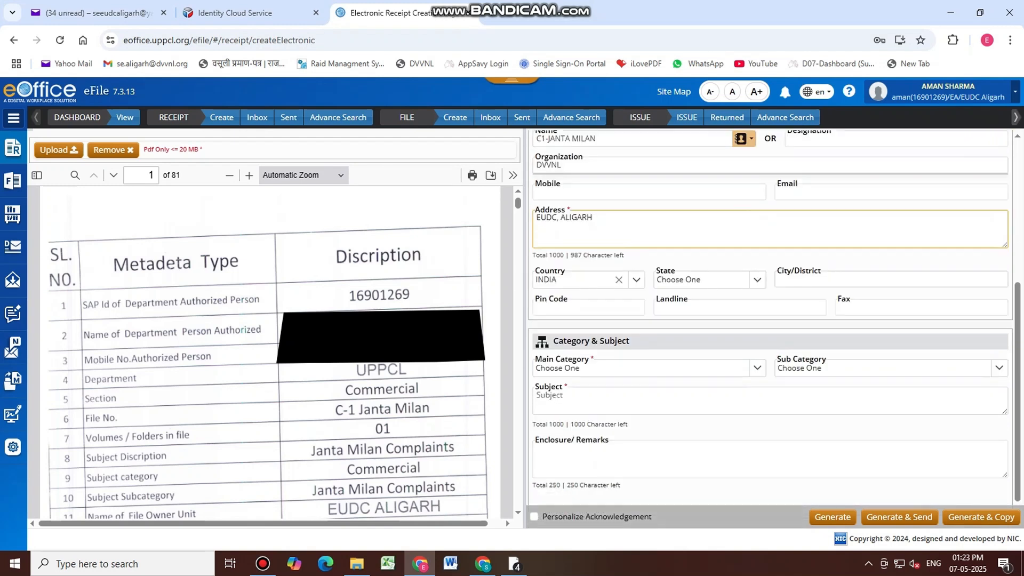
Set Main Category to Commercial and copy the Name value C1-JANTA MILAN
left_click(757, 368)
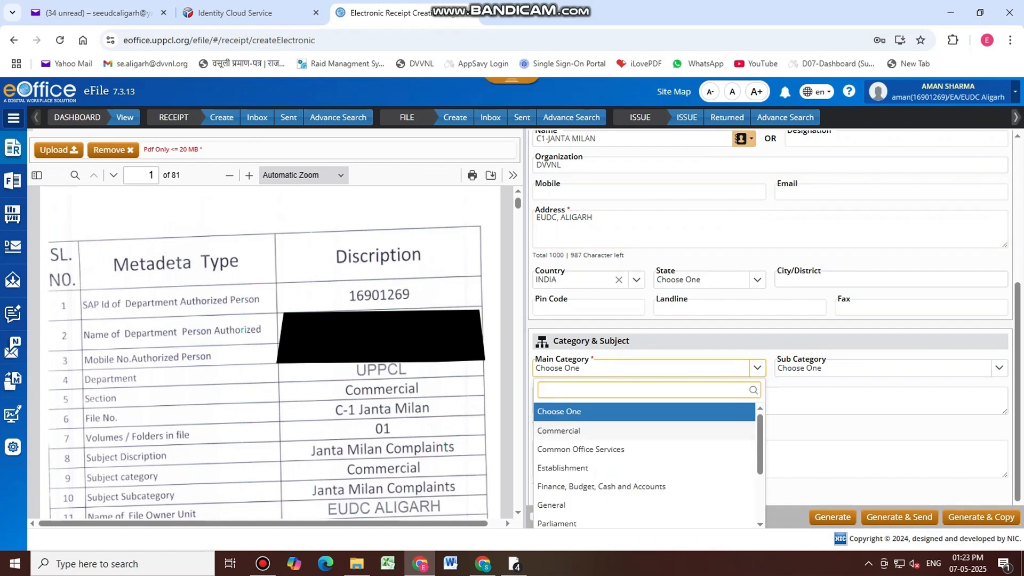
left_click(575, 432)
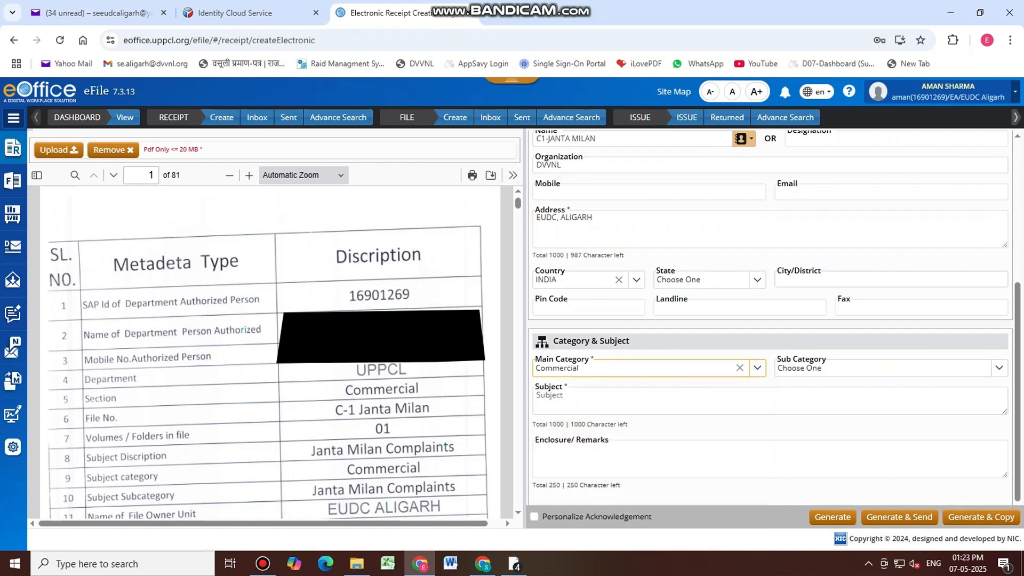
left_click(579, 407)
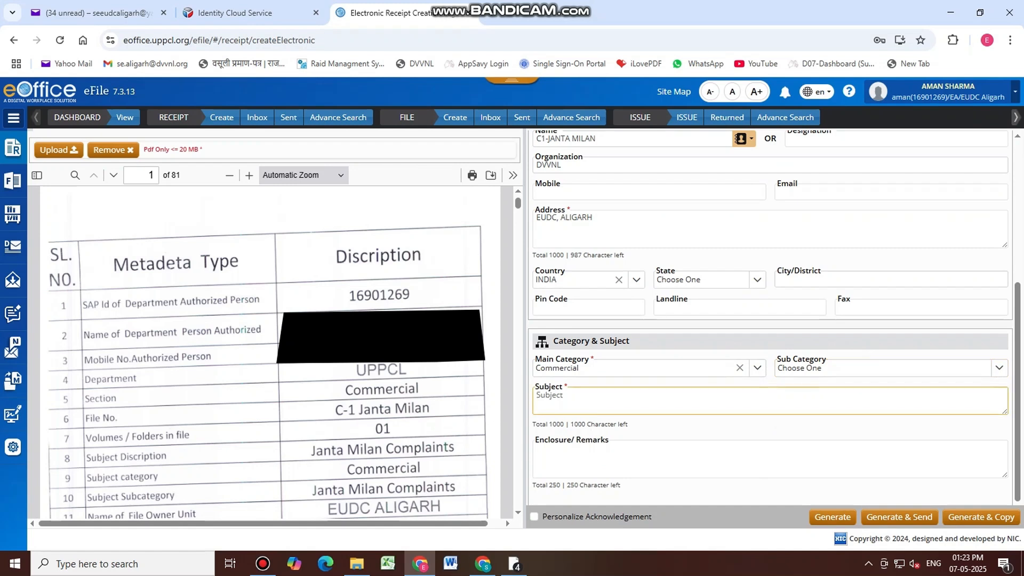
left_click_drag(605, 137, 533, 127)
key("ctrl+c")
scroll(770, 321, "down", 5)
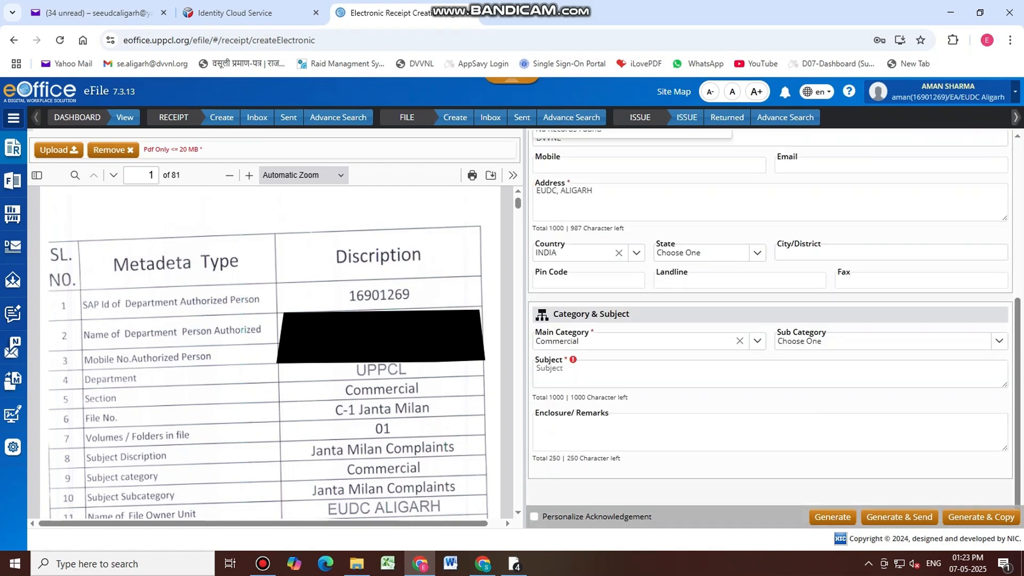
Paste C1-JANTA MILAN into the receipt's Subject field
left_click(576, 371)
key("ctrl+v")
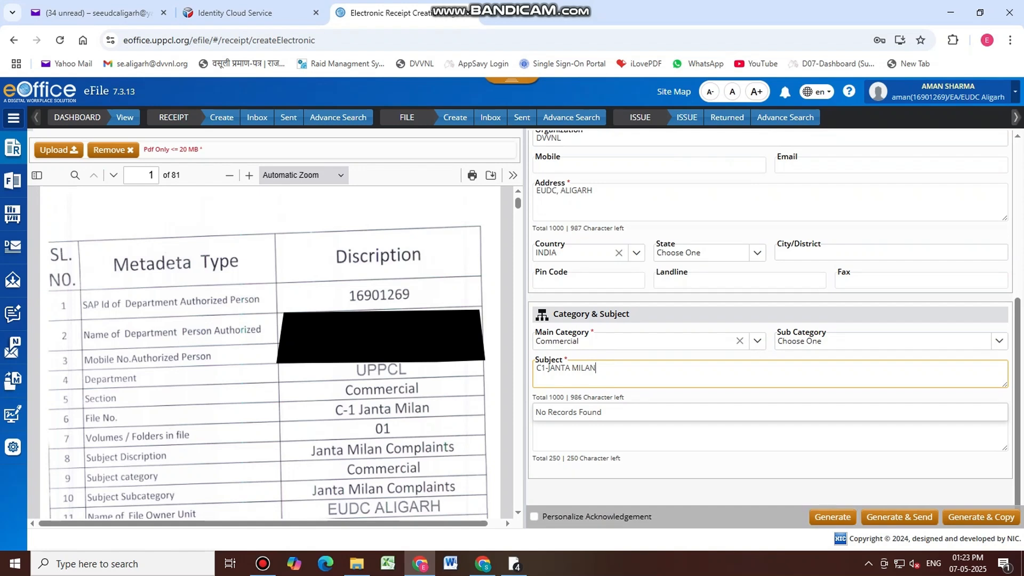
mouse_move(262, 564)
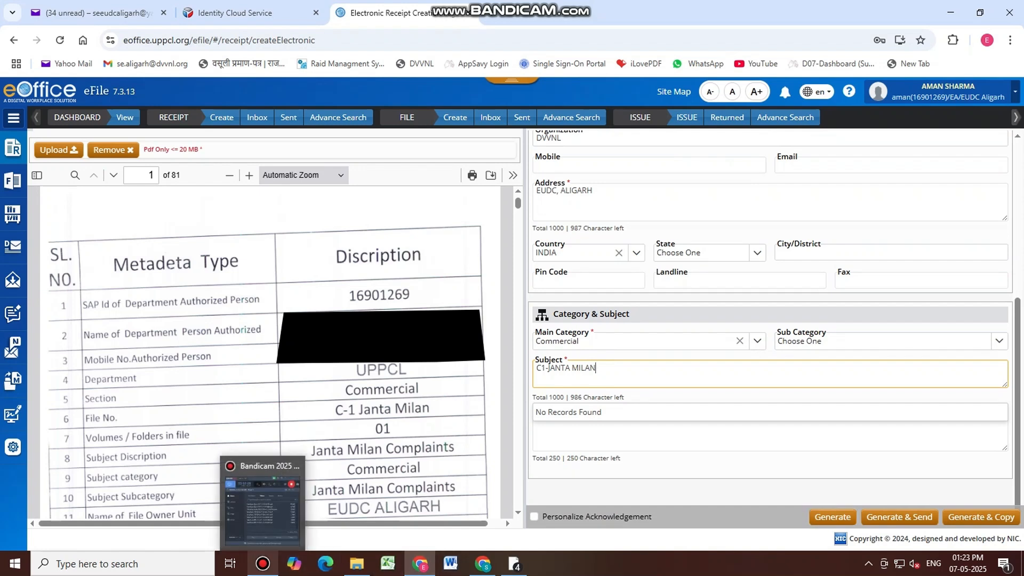
mouse_move(13, 147)
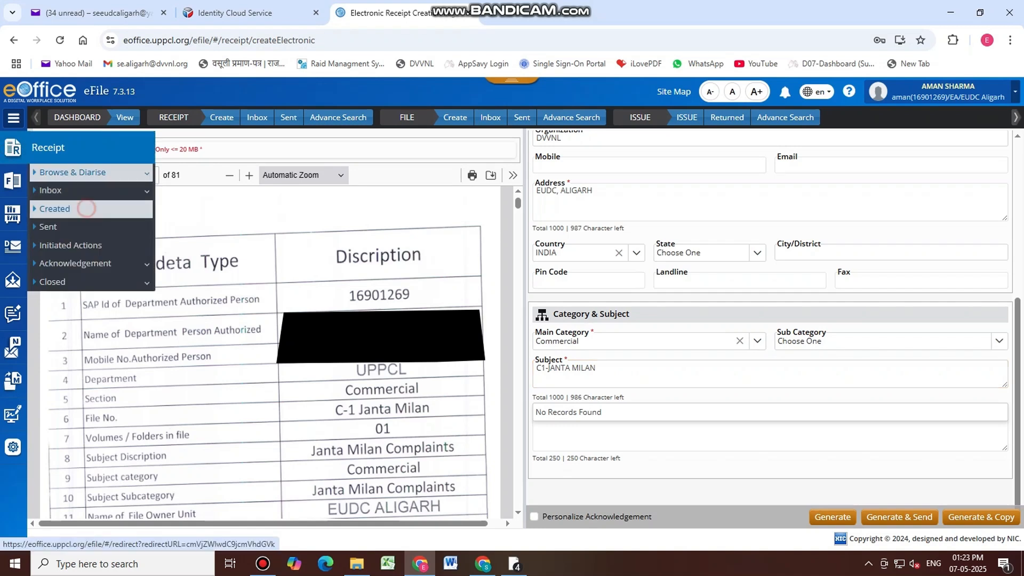
Show the Receipt Created list at 50 per page and tick C-1_JANTA MILAN receipt 130091
left_click(85, 209)
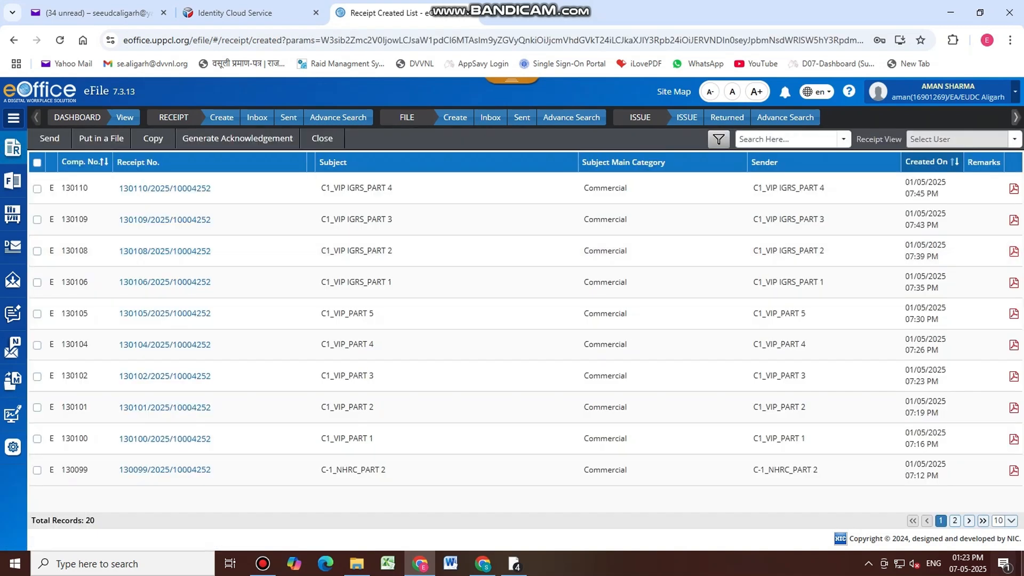
left_click(1012, 521)
left_click(1004, 506)
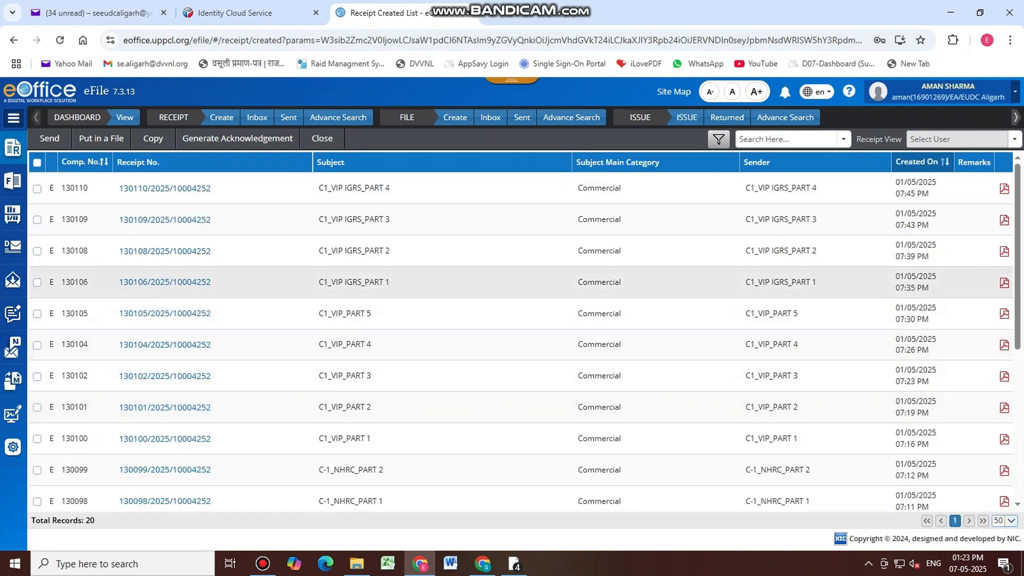
scroll(160, 282, "down", 3)
scroll(160, 400, "down", 3)
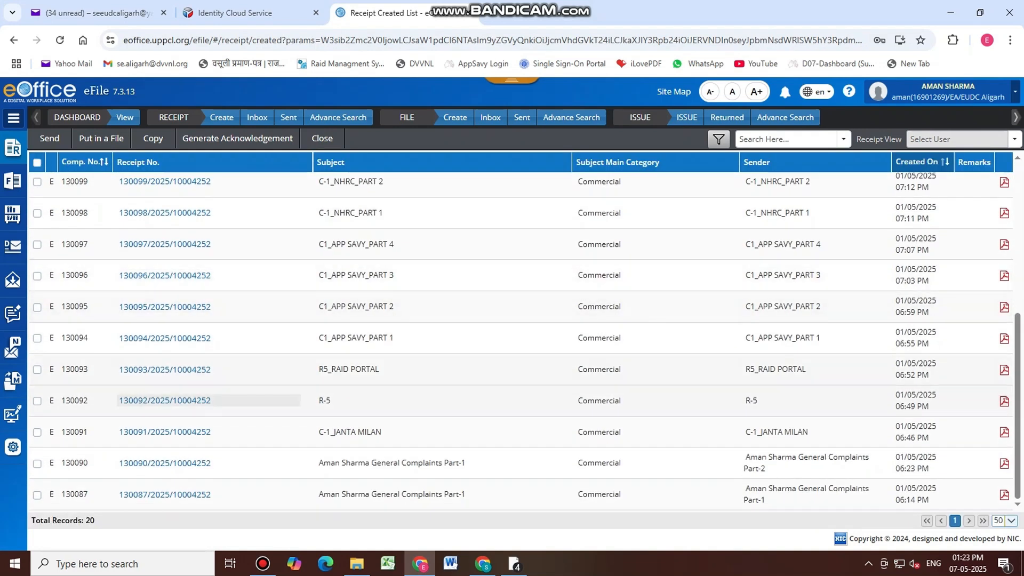
left_click(36, 432)
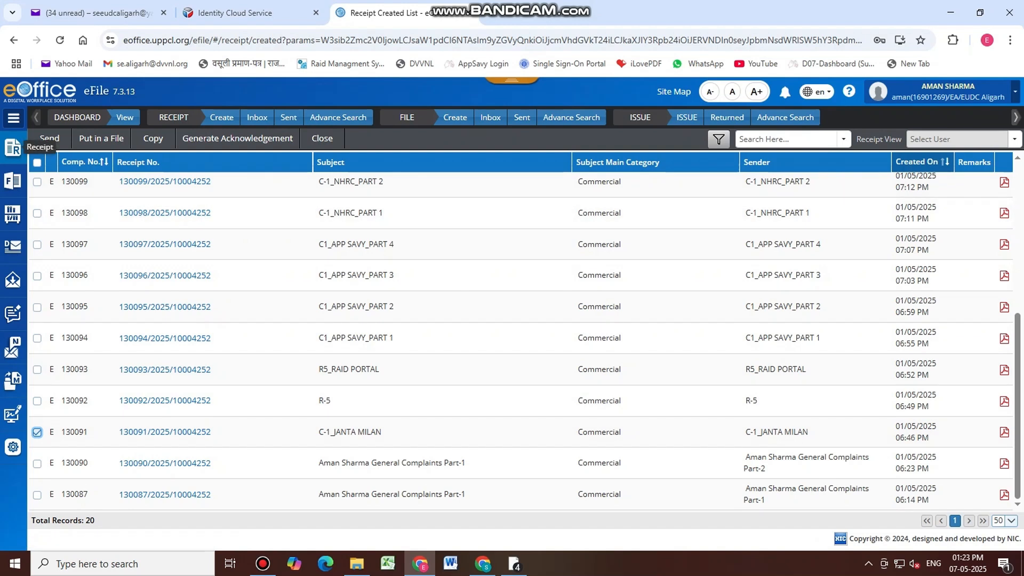
left_click(13, 147)
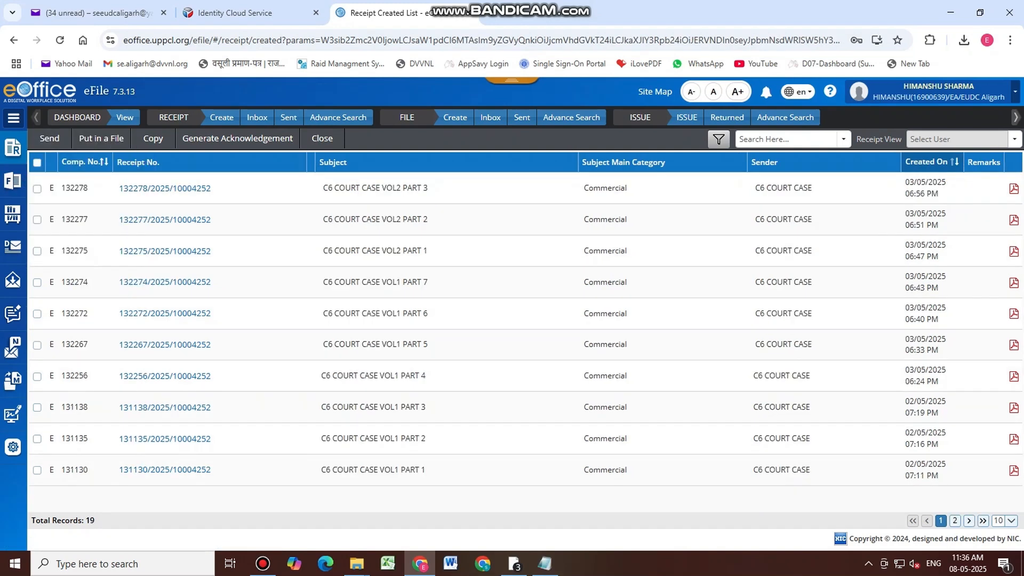
Switch the created-receipts list to 50 records per page
left_click(1012, 520)
left_click(1001, 469)
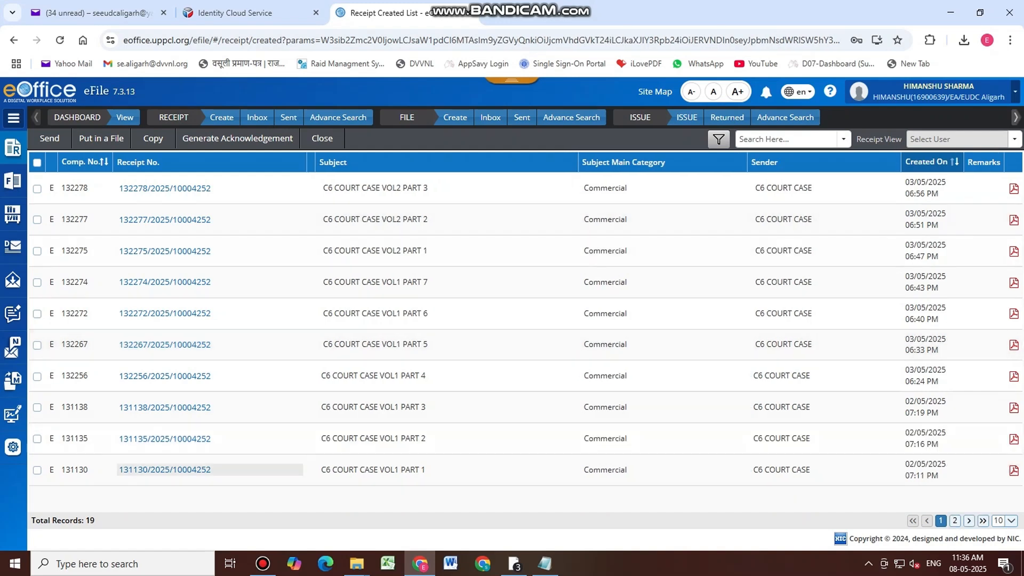
left_click(1016, 521)
left_click(1000, 506)
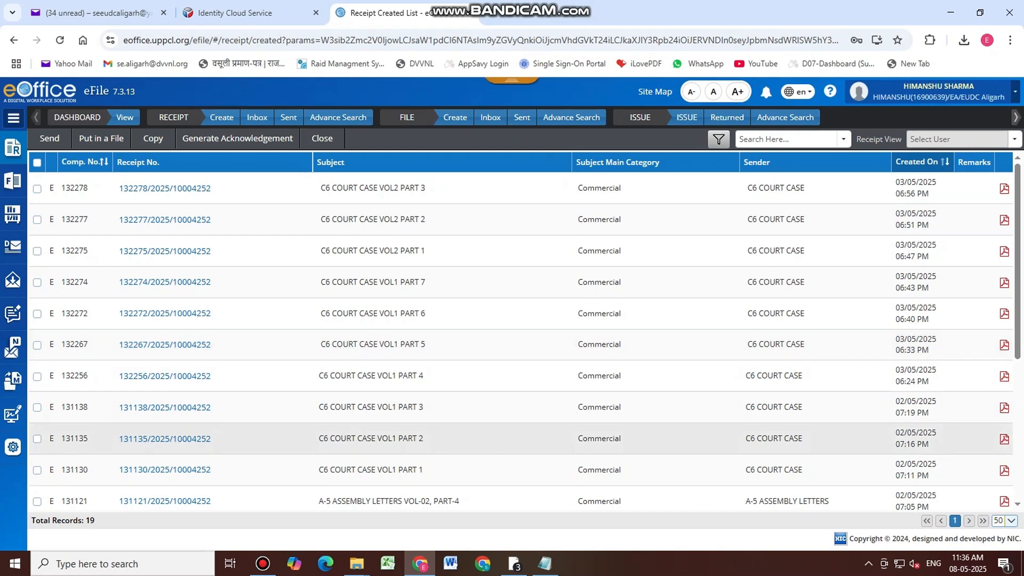
Tick C6 COURT CASE VOL1 receipts parts 1–7 and choose Put in a File
left_click(37, 470)
left_click(37, 439)
left_click(35, 407)
left_click(37, 376)
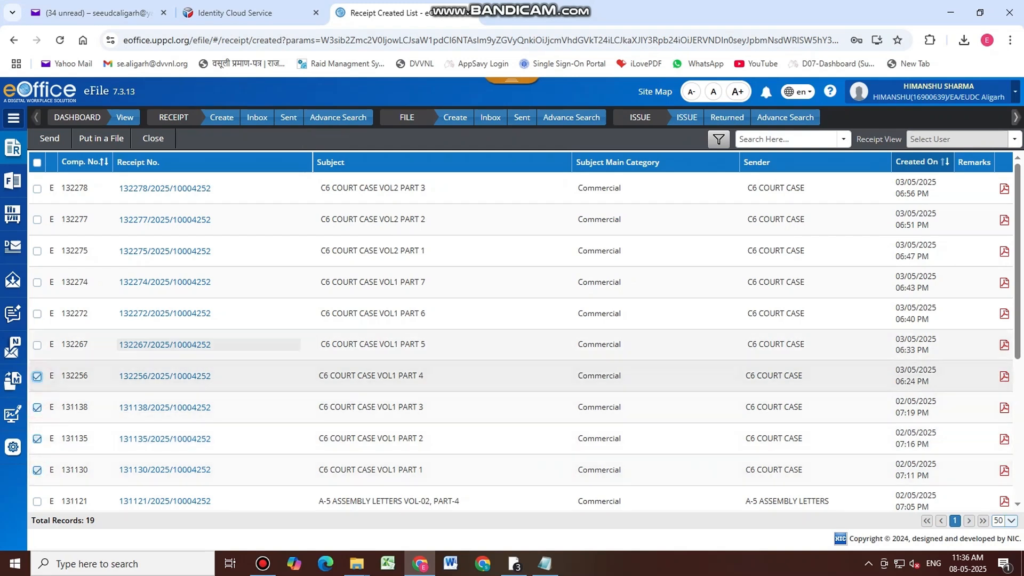
left_click(37, 345)
left_click(37, 314)
left_click(36, 282)
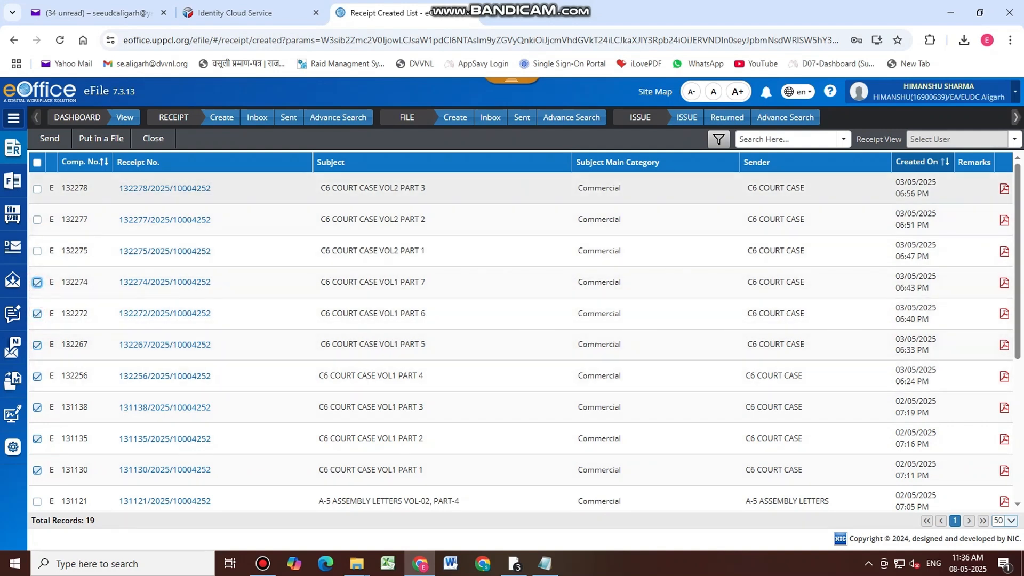
left_click(101, 138)
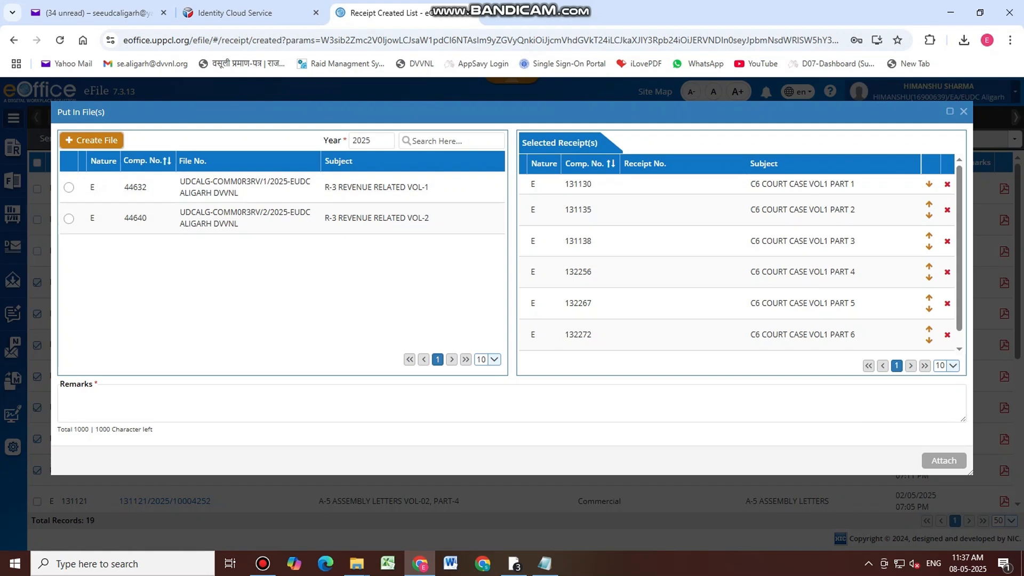
Start a new file numbered with codes UDCALG-EUDC ALIGARH, COMM-COMMERCIAL and C6CC
left_click(92, 140)
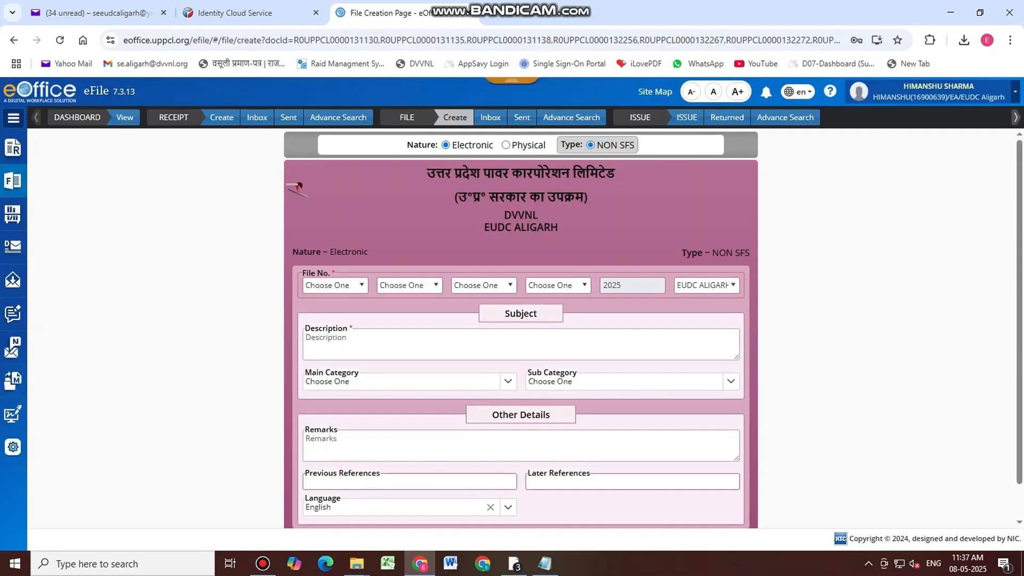
left_click(363, 285)
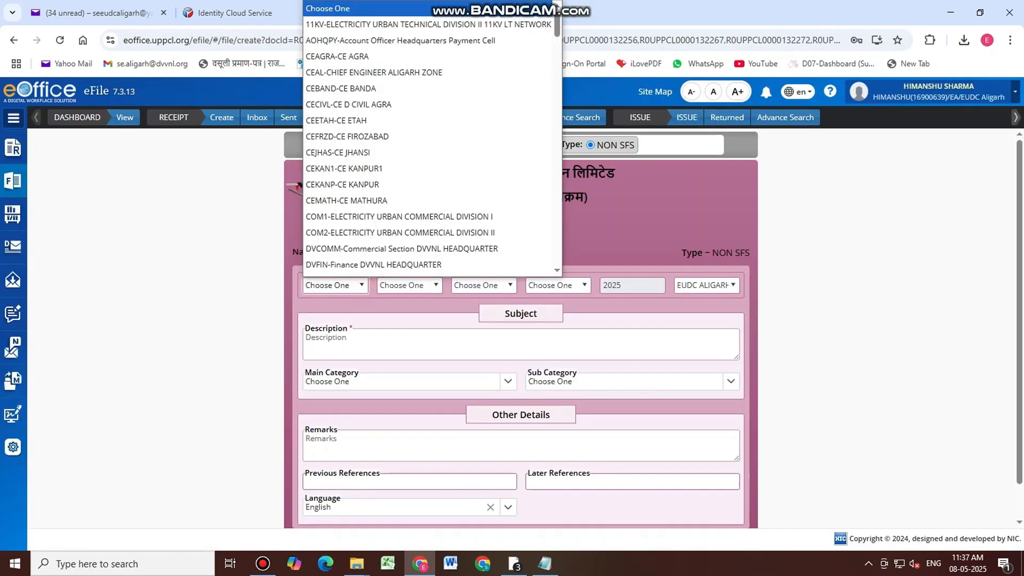
key("u")
left_click(357, 267)
left_click(410, 285)
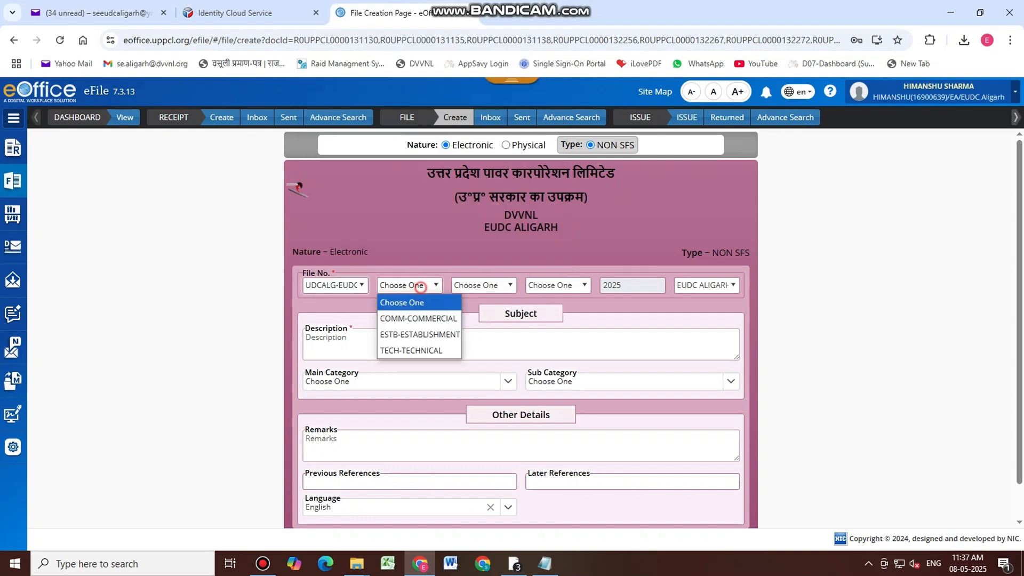
left_click(419, 318)
left_click(483, 284)
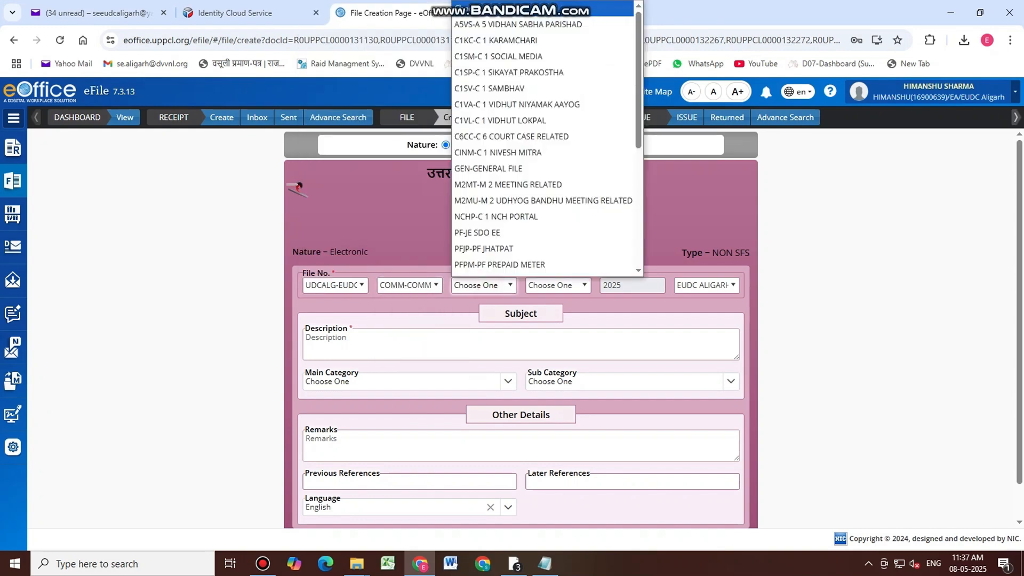
key("c")
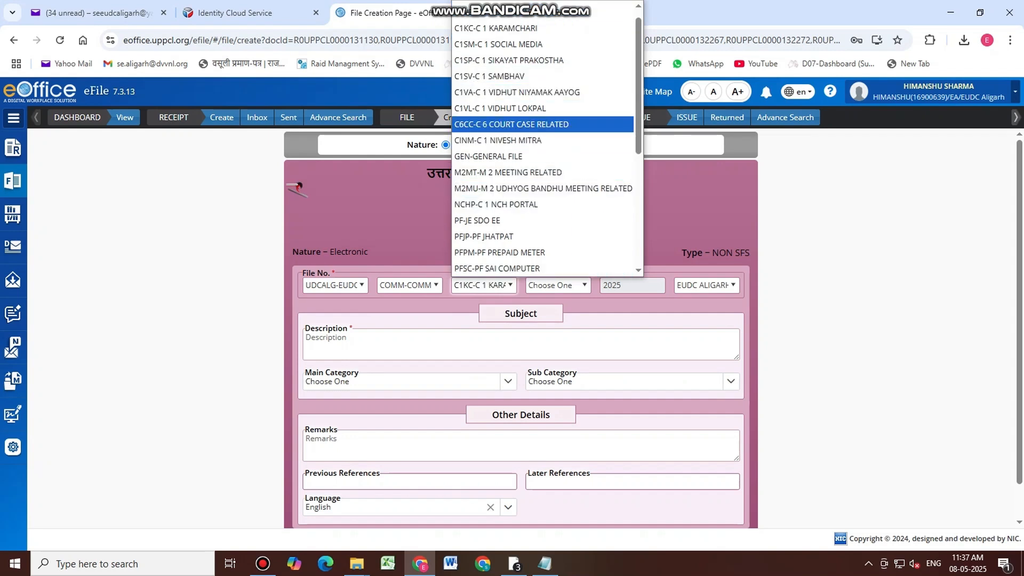
left_click(555, 124)
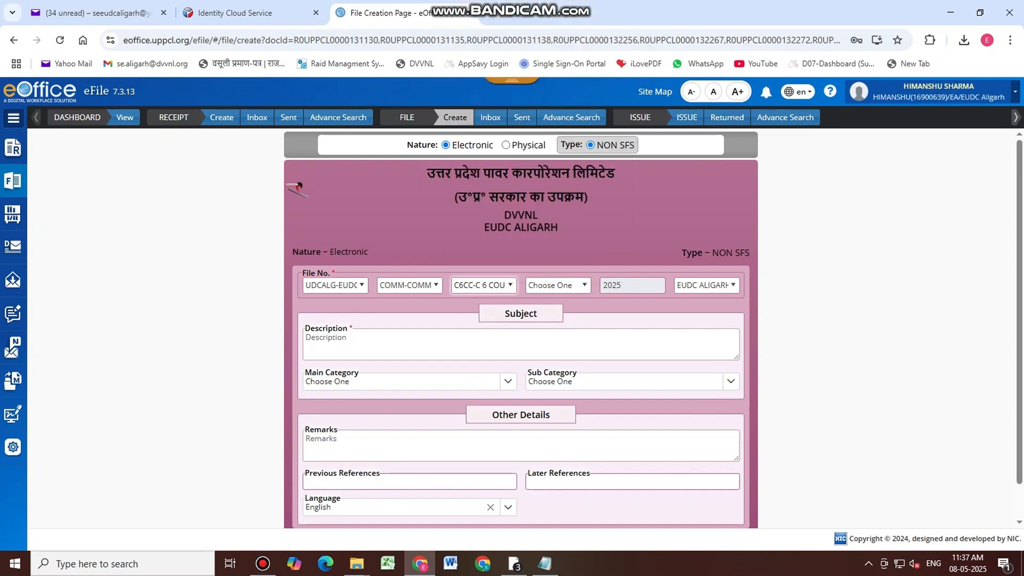
Give the file description and remarks C-6 COURT CASE RELATED VOL-1 and submit it
left_click(427, 344)
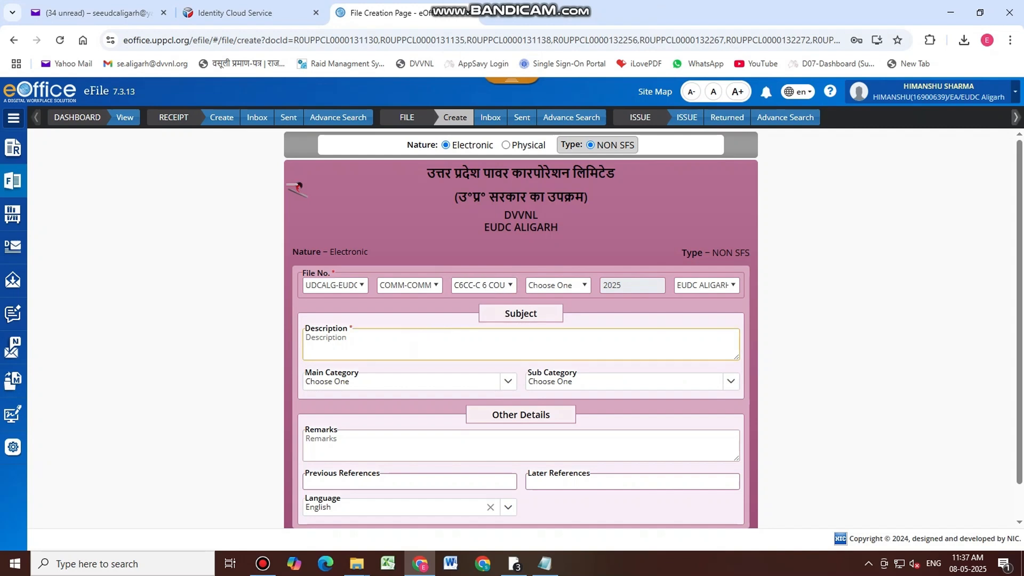
type("C")
type("-6 CIY")
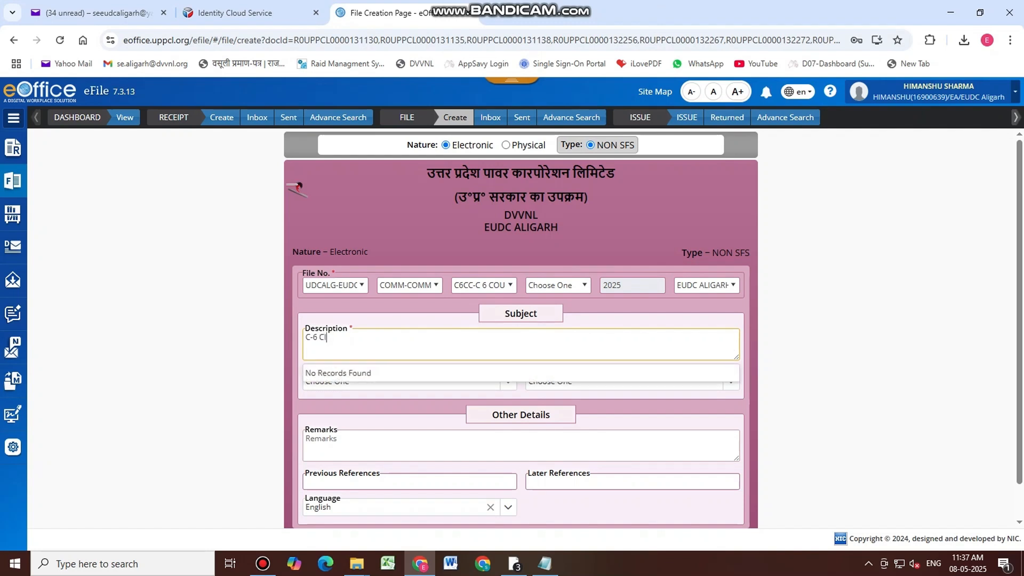
type("OURT CASE RELATED VOL")
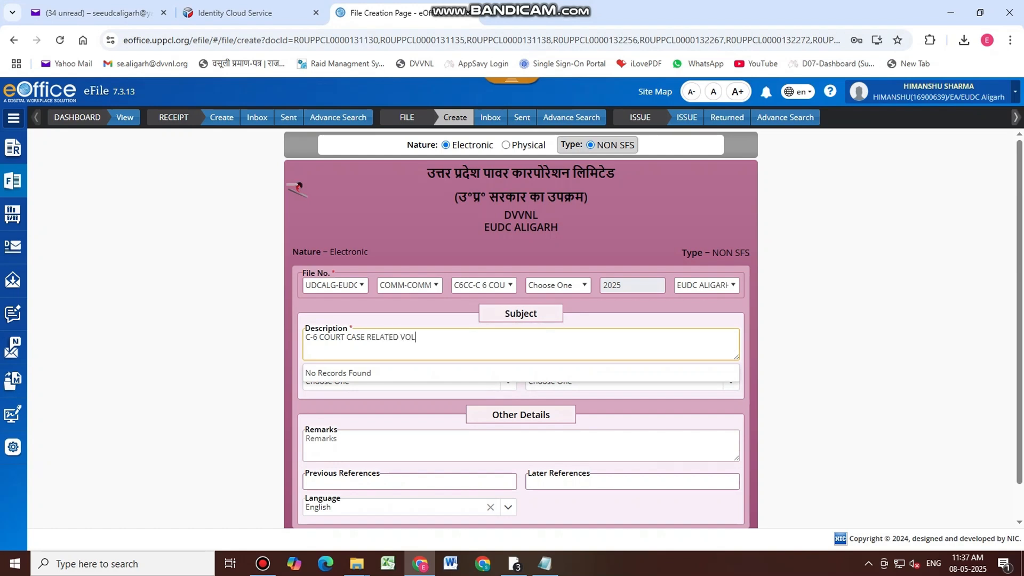
type("-1")
left_click_drag(435, 337, 304, 338)
key("ctrl+c")
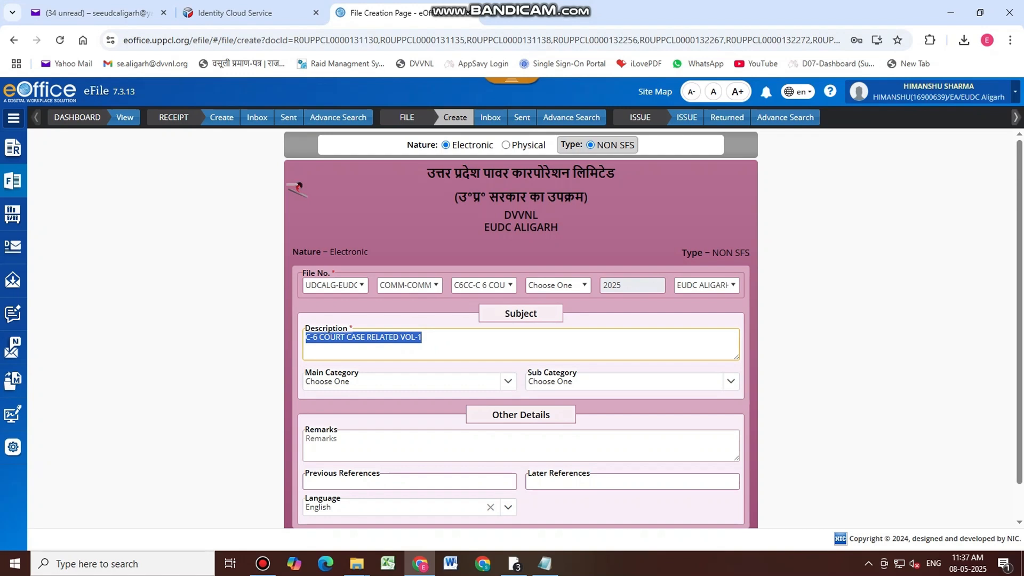
left_click(358, 447)
key("ctrl+v")
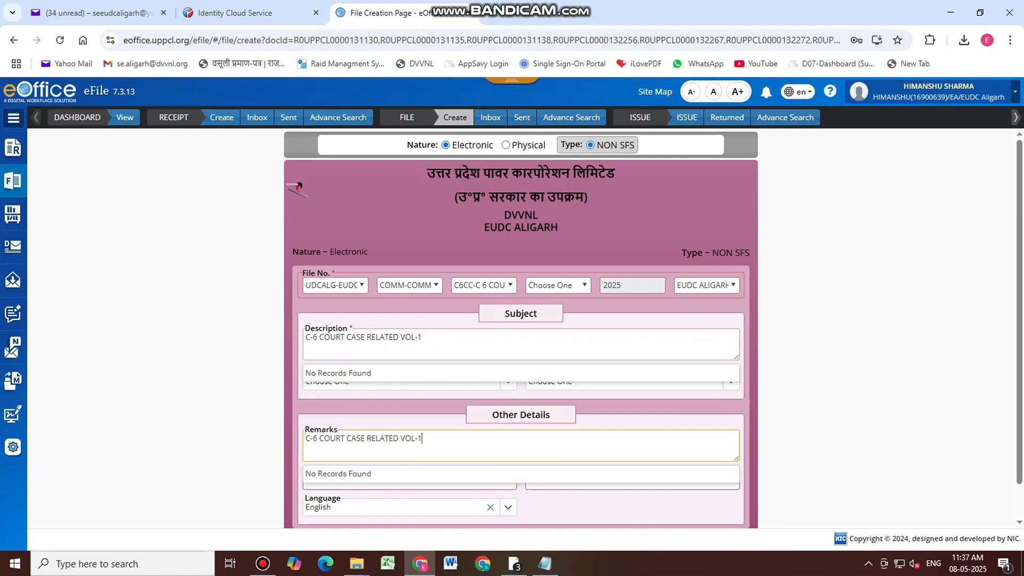
scroll(520, 480, "down", 1)
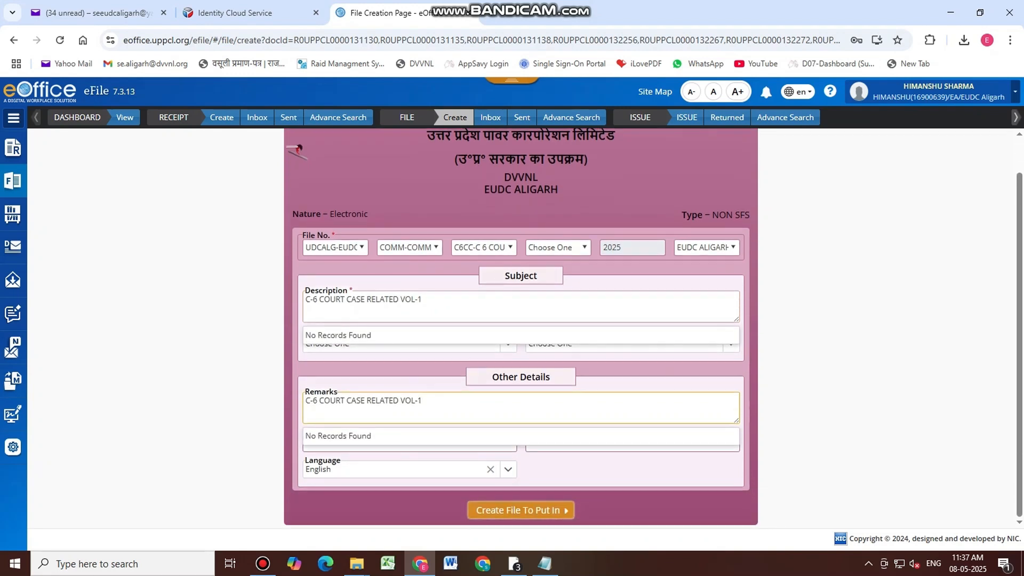
left_click(520, 511)
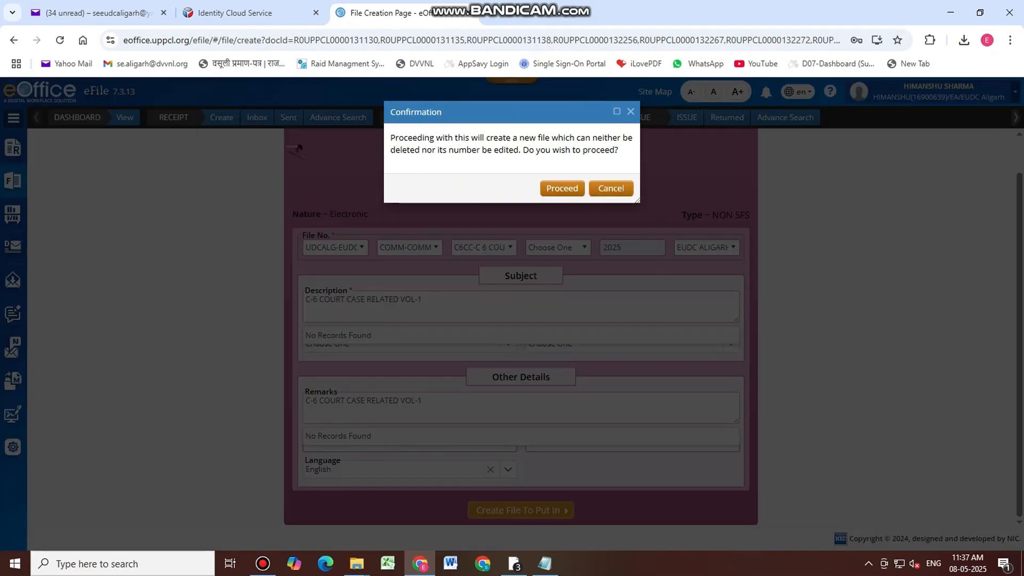
Set Main Category to Commercial, create the file and confirm remarks to enclose the receipts
left_click(562, 188)
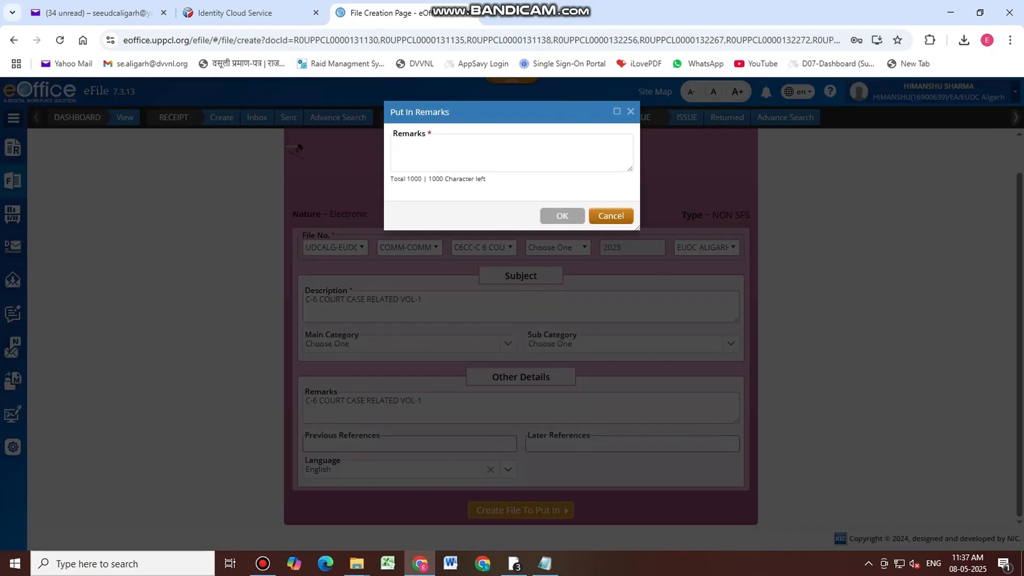
left_click(421, 155)
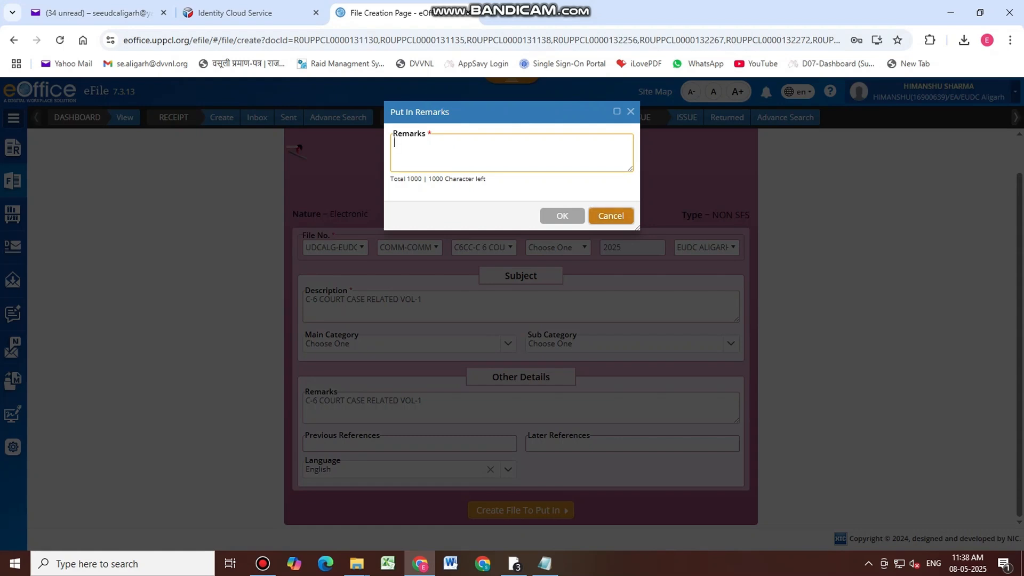
left_click(630, 112)
left_click(379, 344)
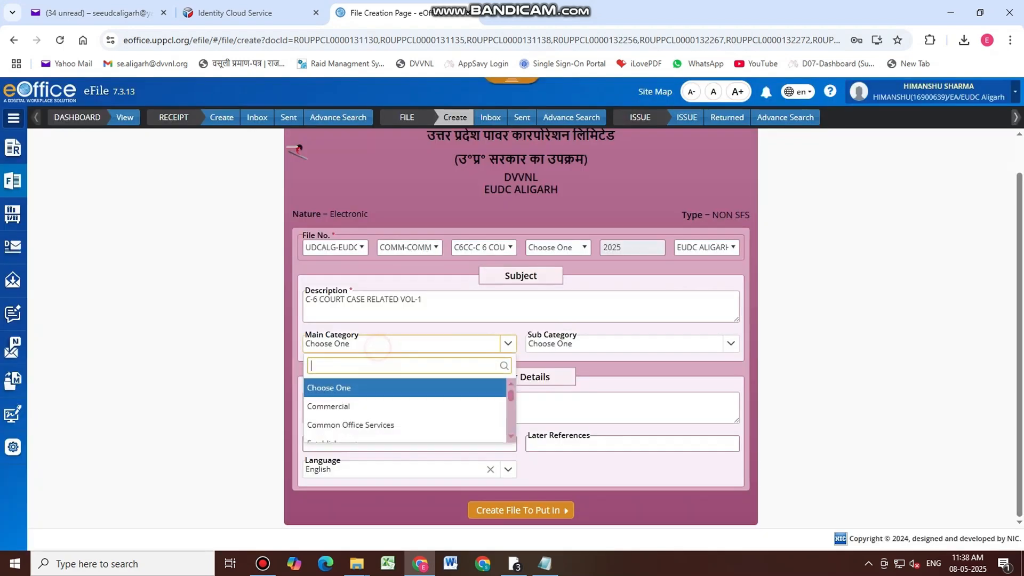
left_click(341, 405)
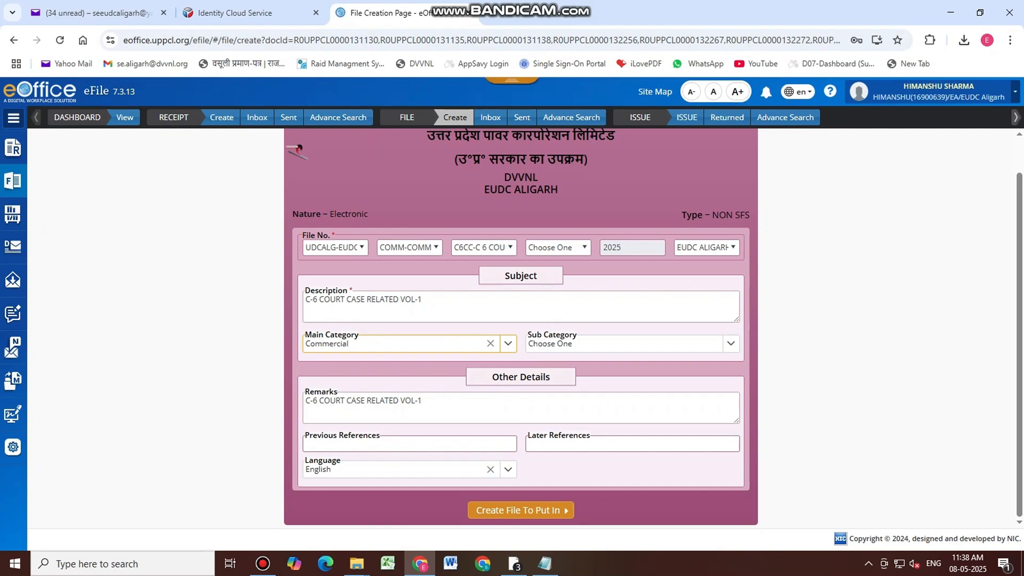
left_click(542, 511)
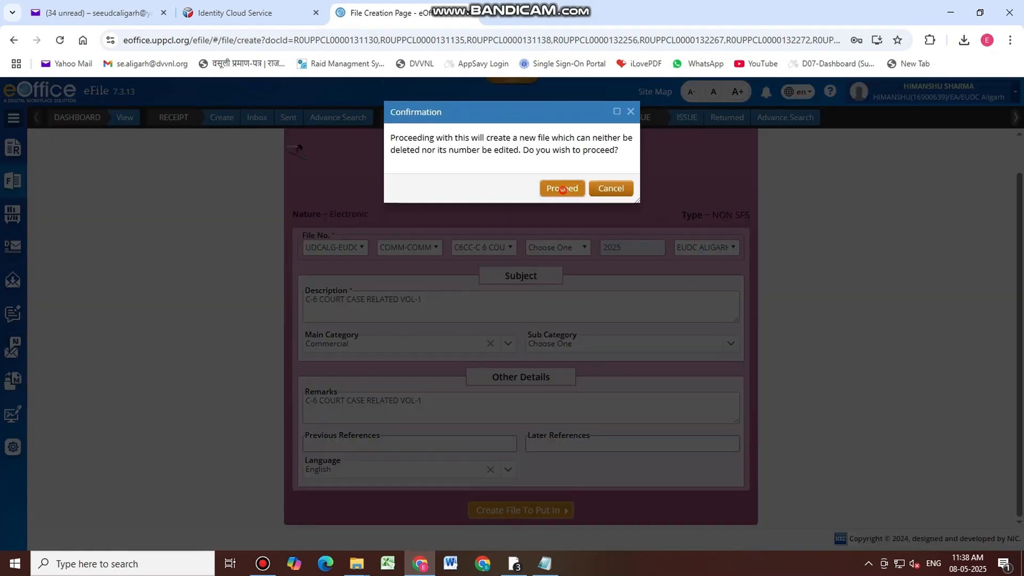
left_click(563, 190)
left_click(492, 155)
key("ctrl+v")
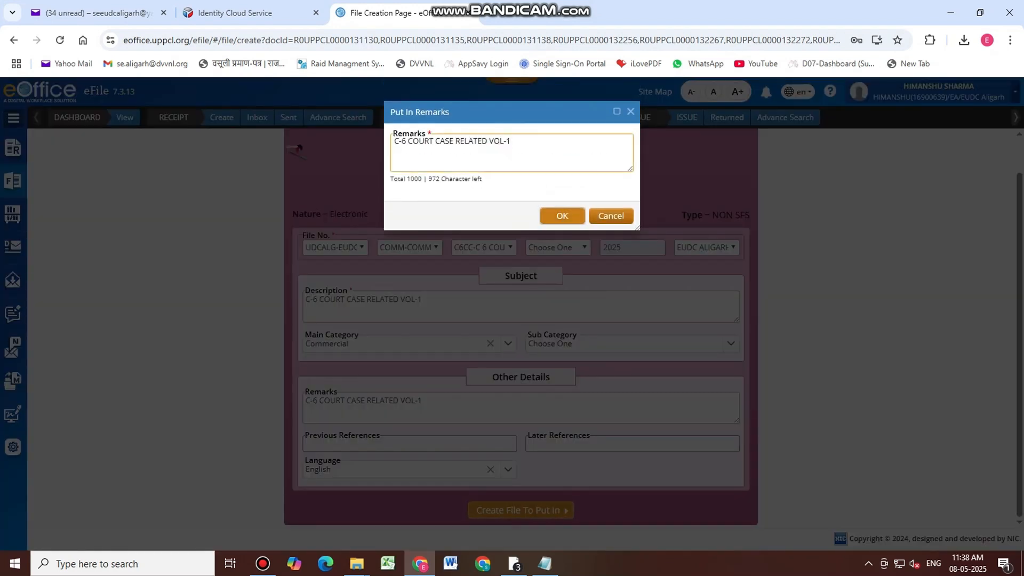
left_click(564, 216)
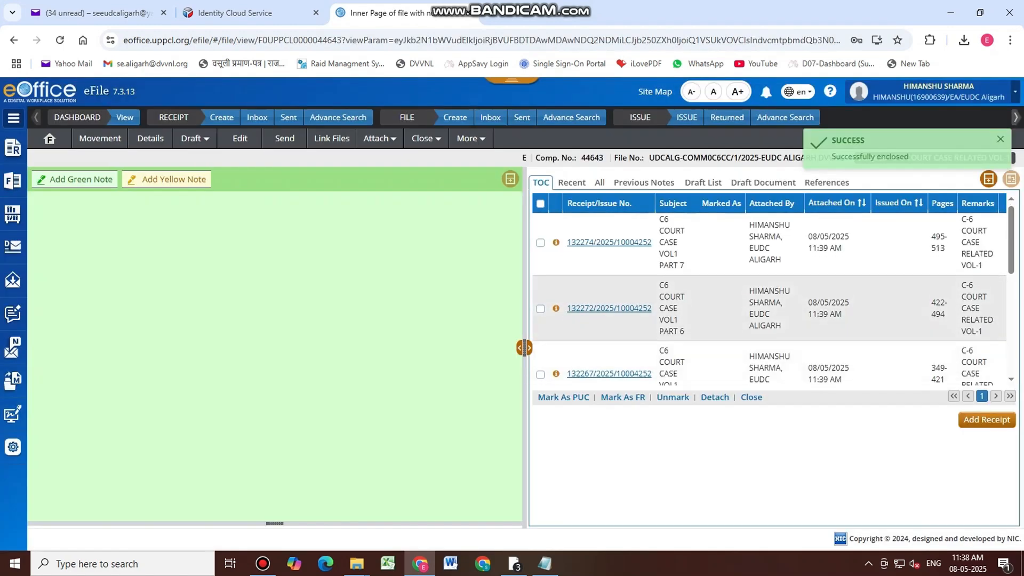
Open the PART 1 receipt and bring up the prepared header note text in Notepad
scroll(768, 299, "down", 2)
scroll(768, 299, "down", 3)
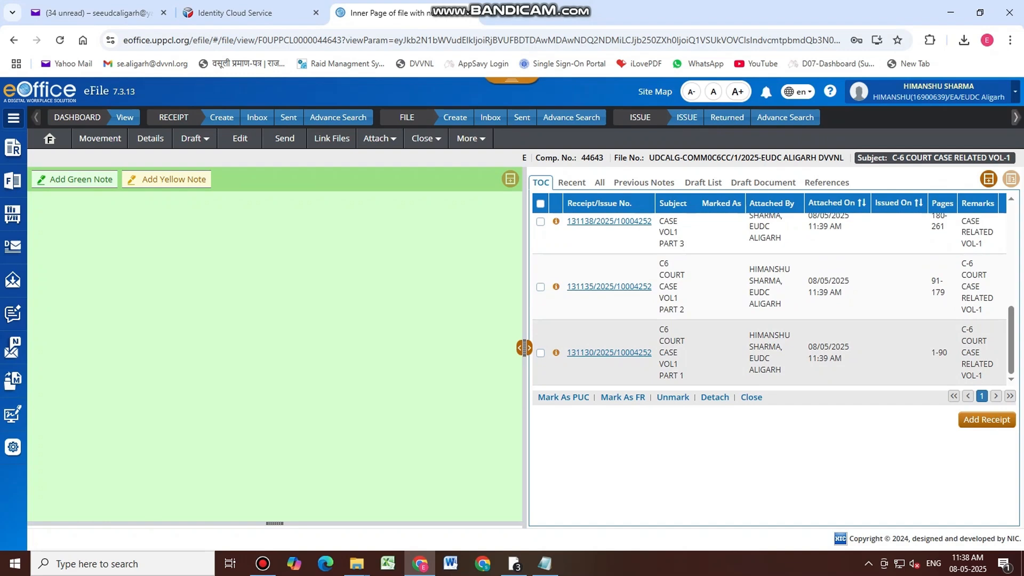
scroll(768, 299, "up", 5)
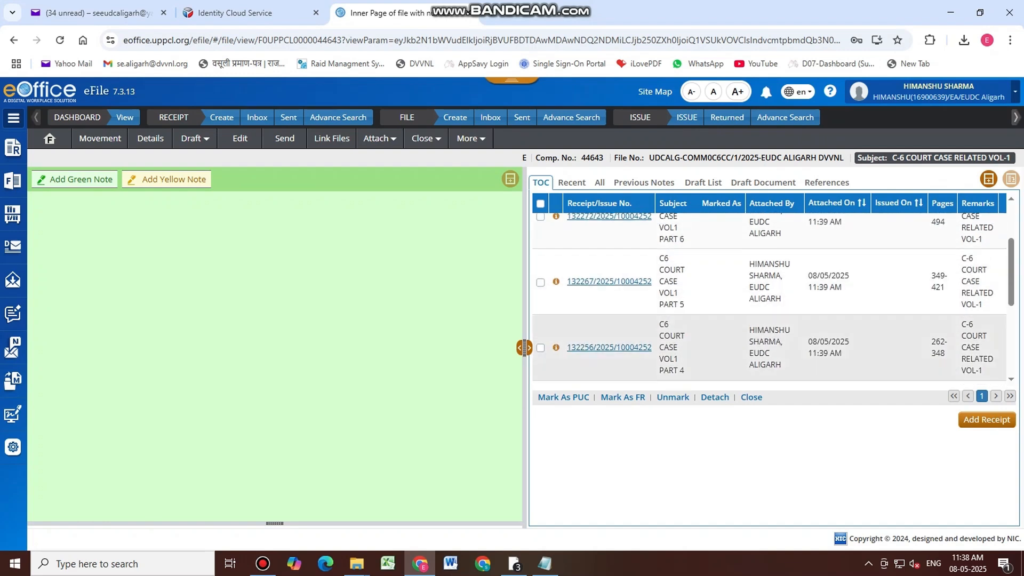
scroll(768, 299, "down", 5)
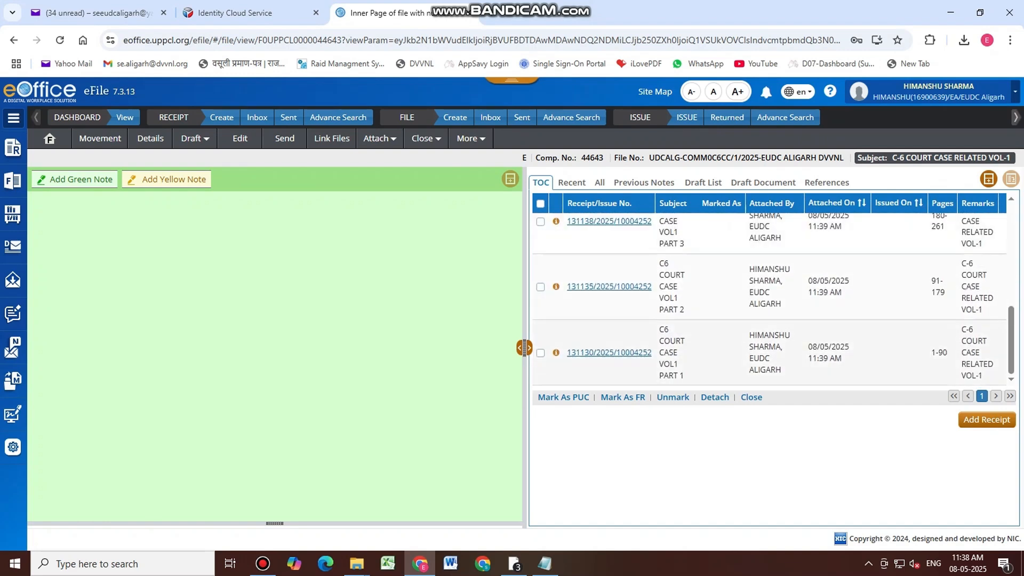
left_click(621, 353)
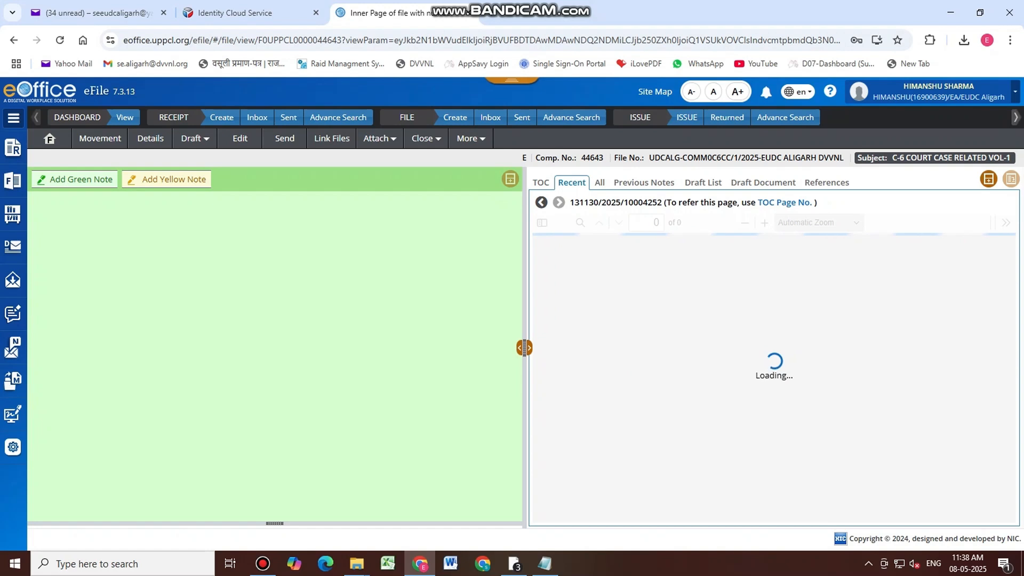
left_click(544, 563)
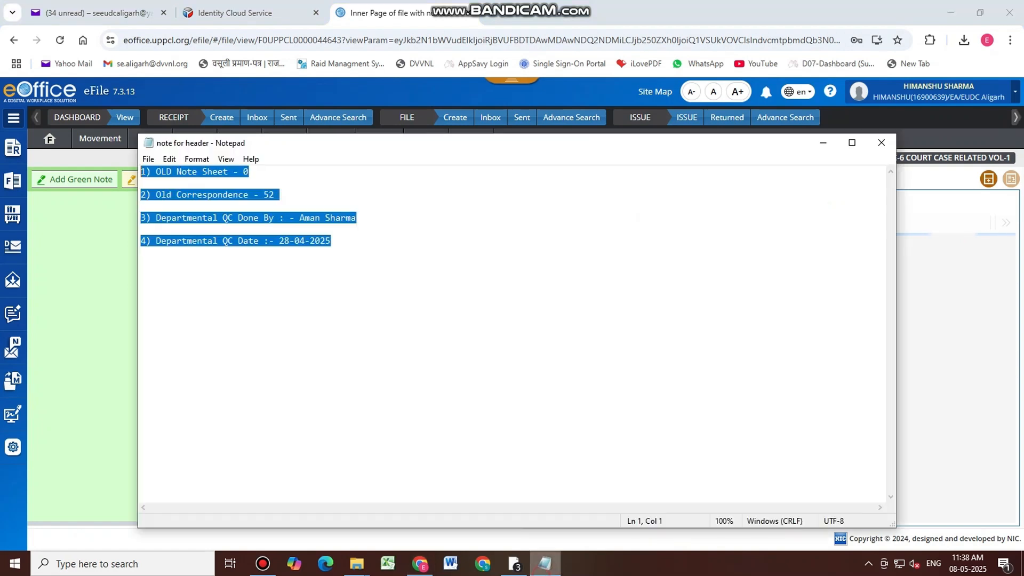
left_click(823, 143)
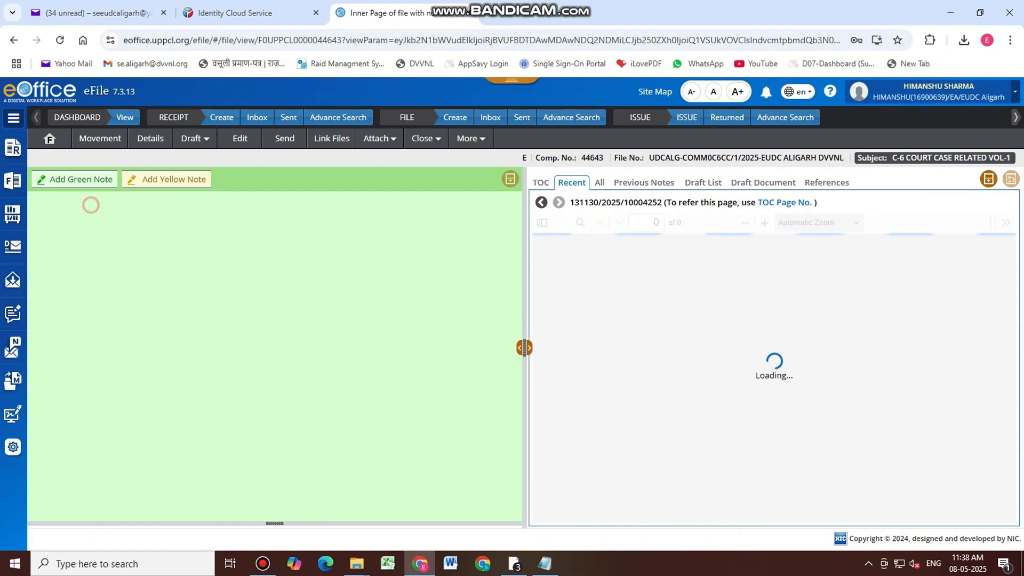
Add a green note with the pasted four-line header, completing the page range as 1 TO 512
left_click(80, 179)
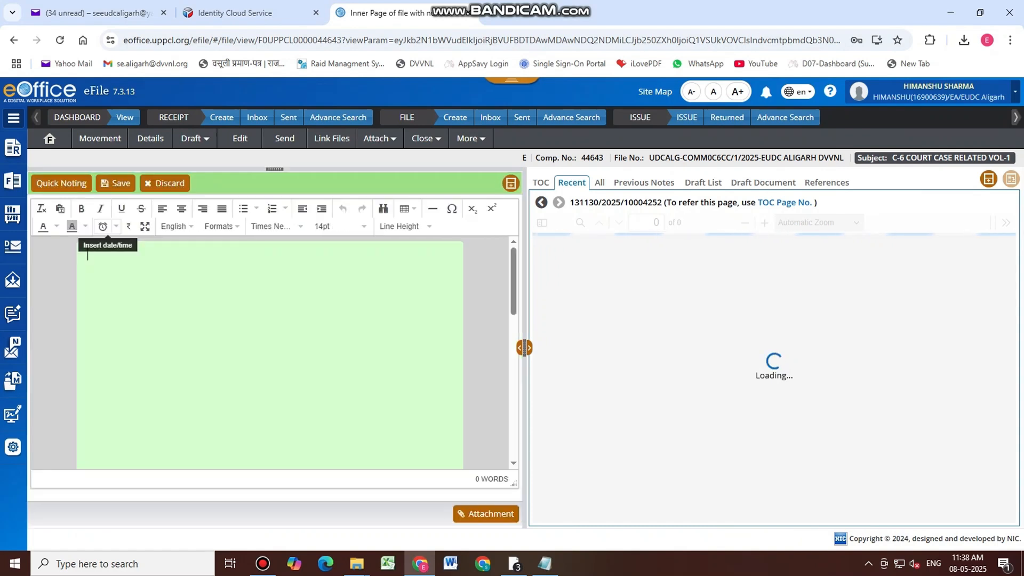
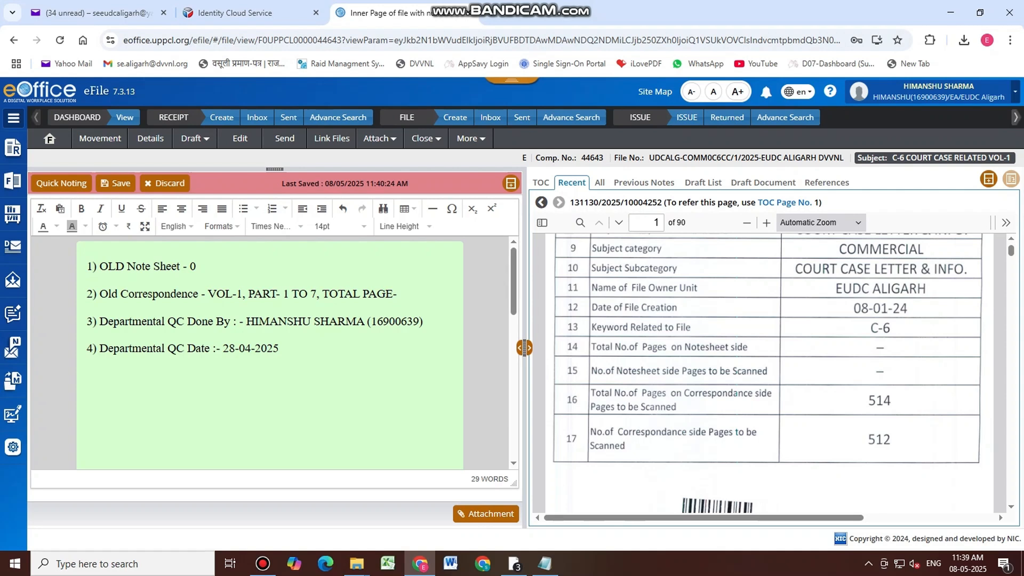
type("1, PART- 1 TO 7, TOTAL PAGE-1 TO 512")
left_click(541, 182)
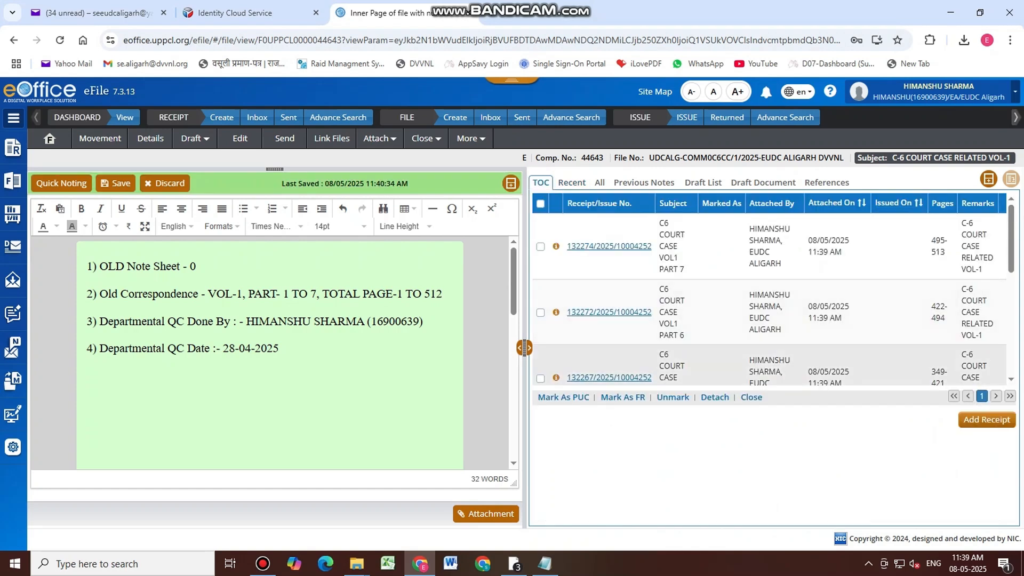
scroll(770, 299, "down", 2)
scroll(770, 299, "up", 5)
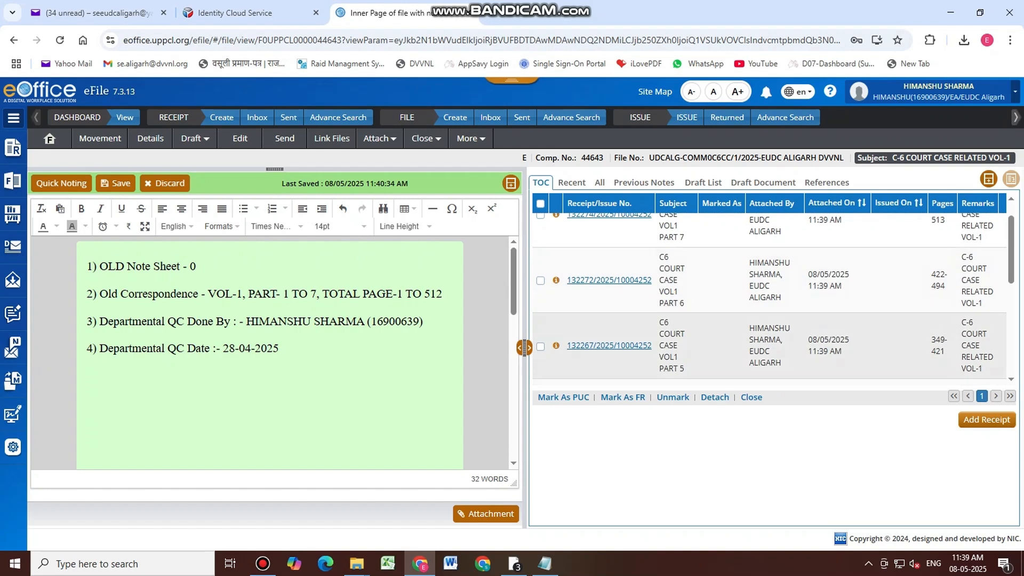
scroll(770, 288, "up", 1)
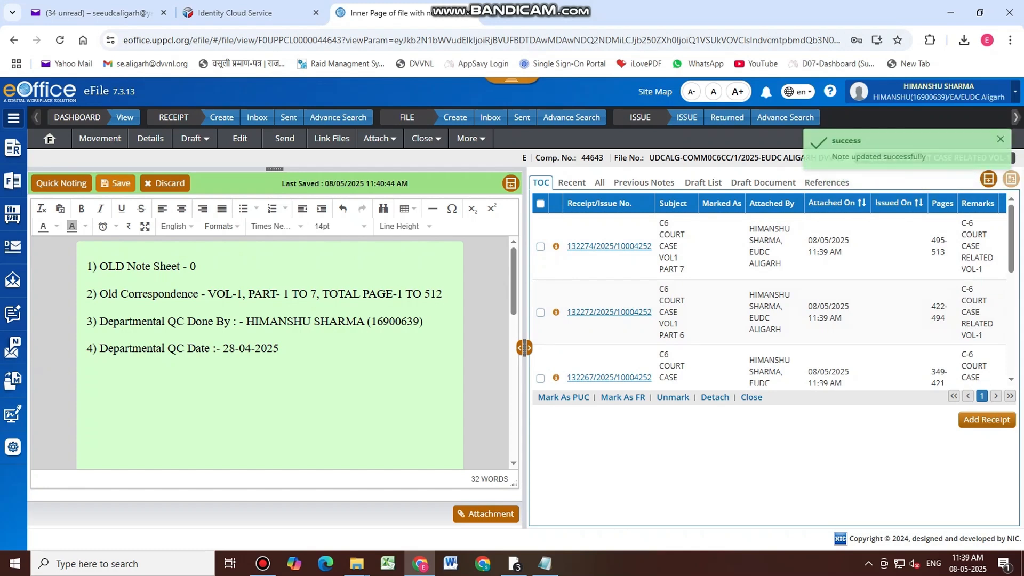
mouse_move(12, 181)
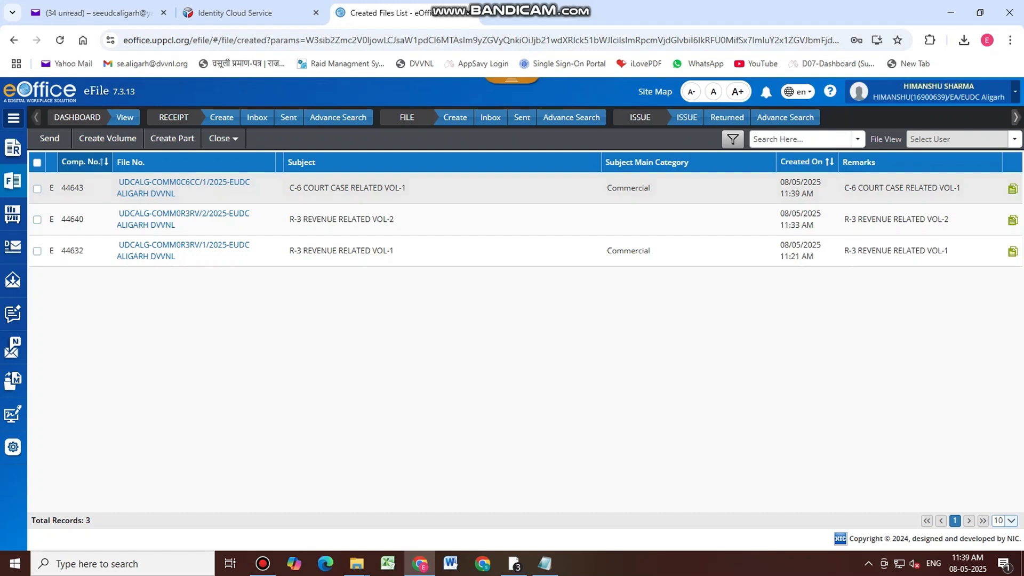
Open the C-6 COURT CASE RELATED VOL-1 file and copy its four-line note text
left_click(13, 182)
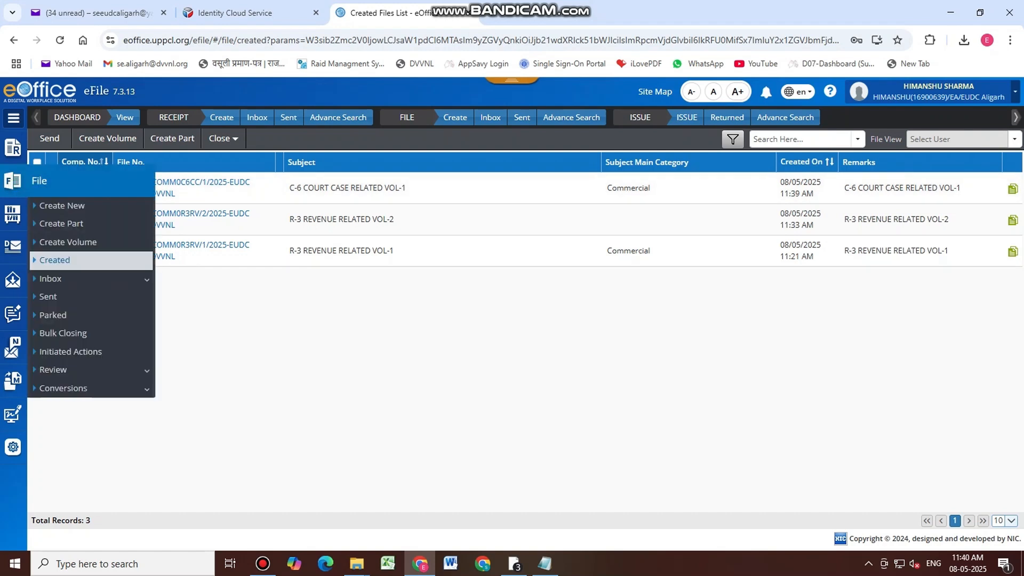
left_click(235, 185)
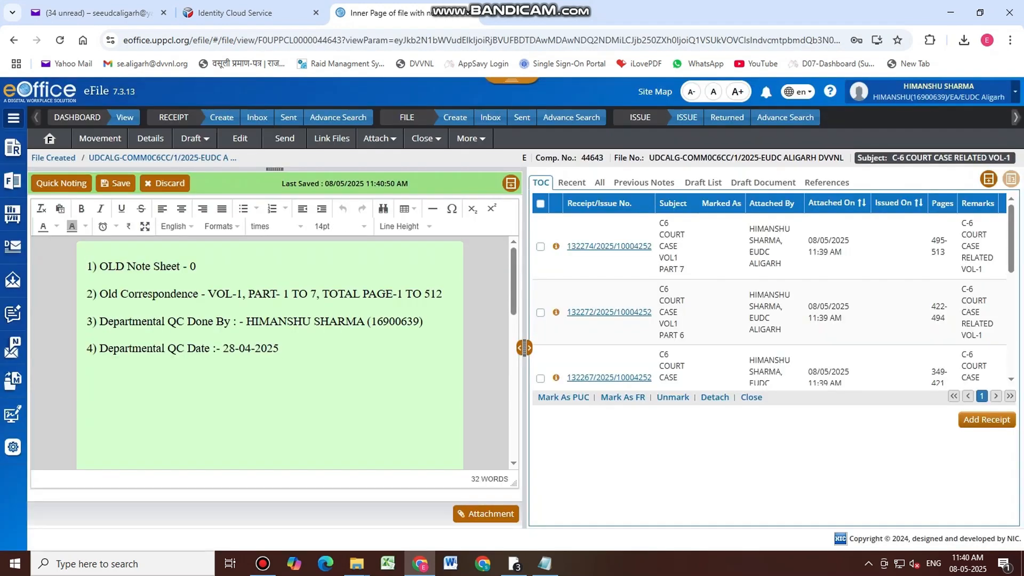
scroll(768, 298, "down", 5)
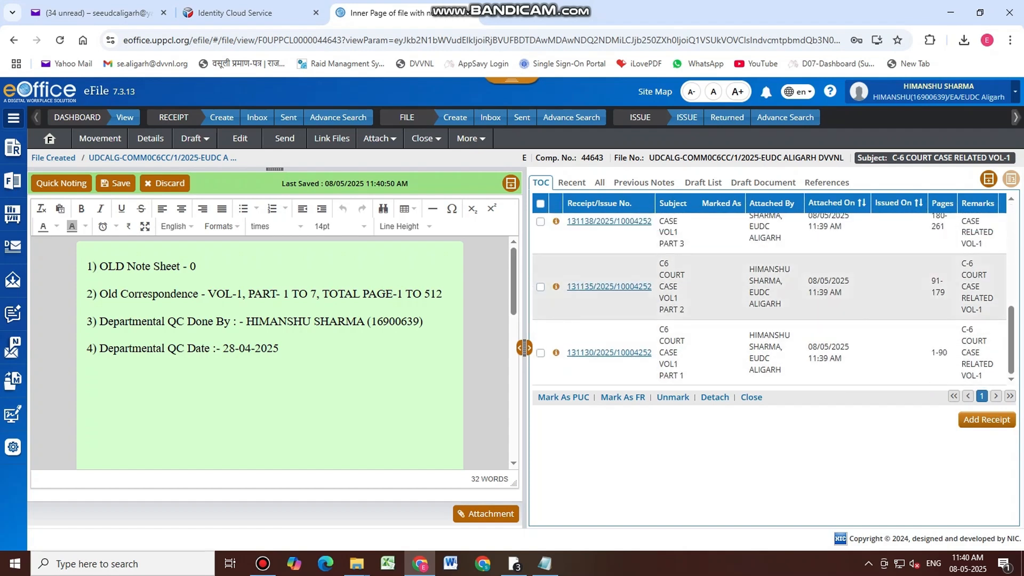
left_click(295, 352)
key("ctrl+a")
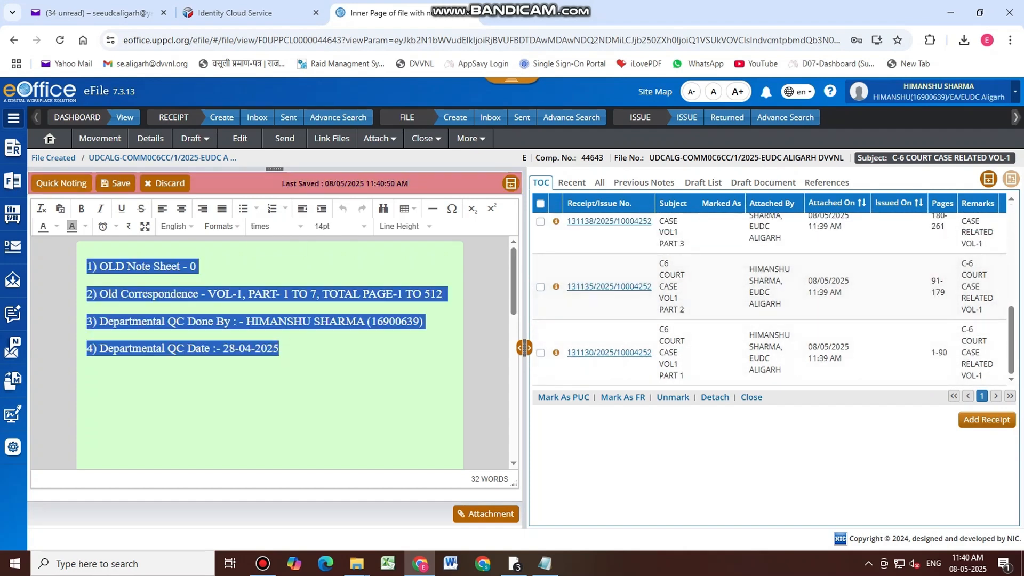
Check the created files list and bring up a blank File Creation form
left_click(12, 181)
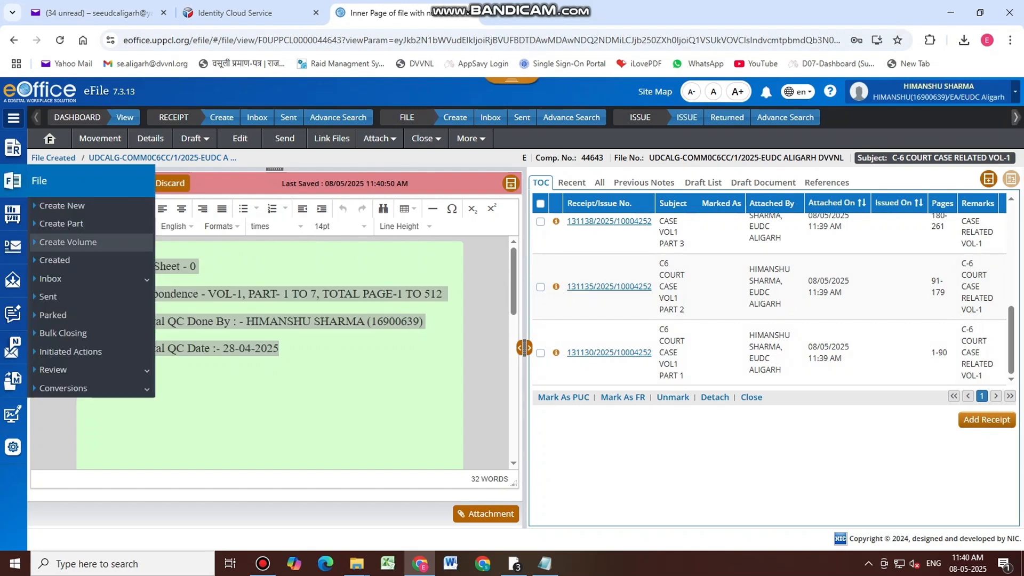
left_click(53, 260)
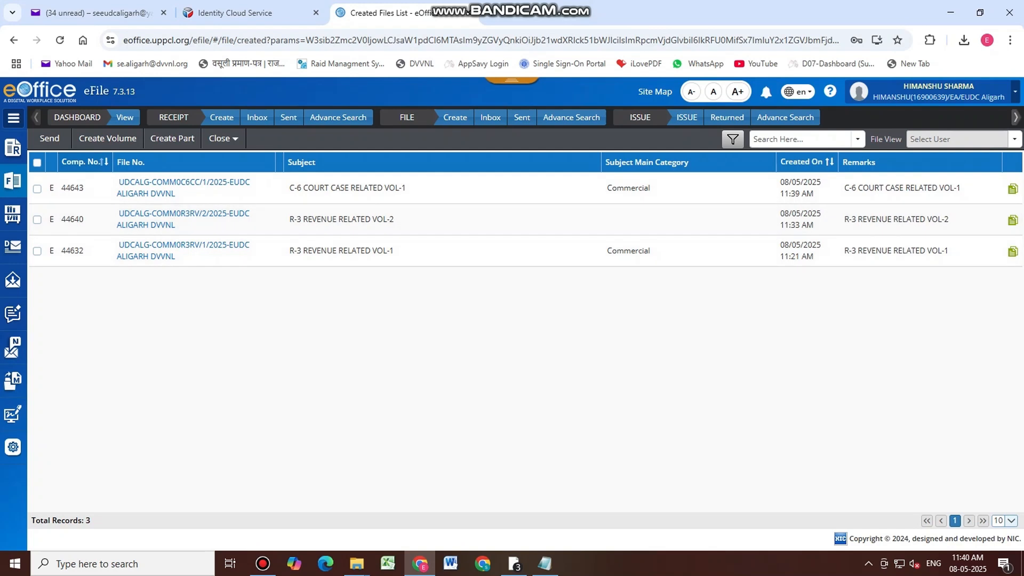
left_click(13, 180)
left_click(101, 206)
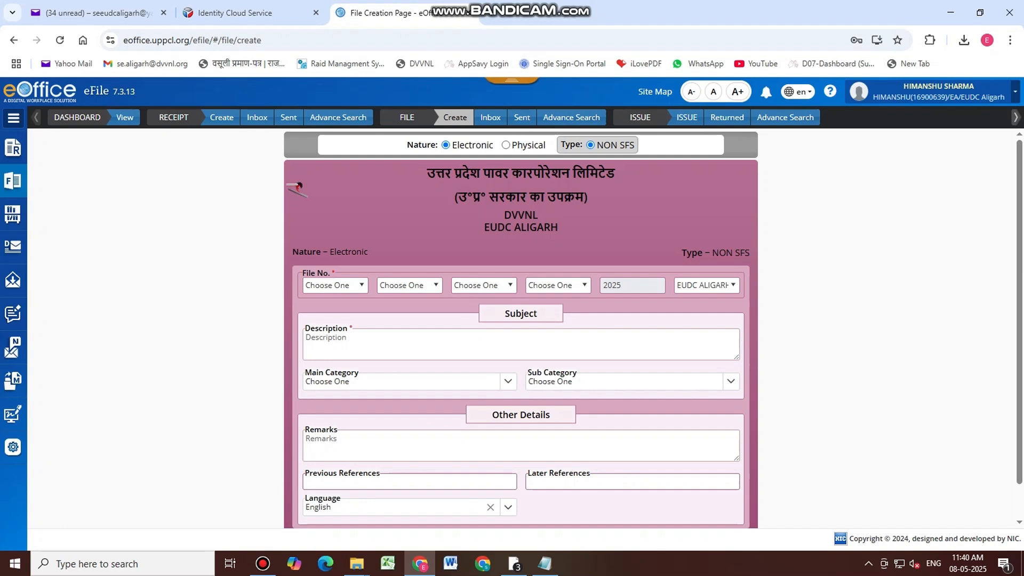
Build the file number from UDCALG-EUDC ALIGARH, COMM-COMMERCIAL and subject code C6CC
left_click(358, 286)
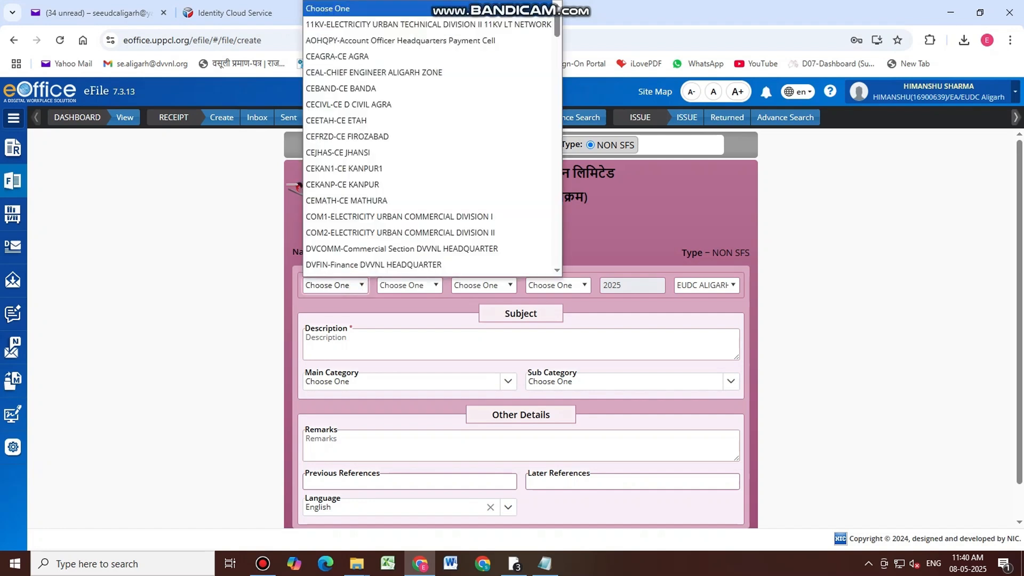
key("u")
left_click(367, 270)
left_click(425, 286)
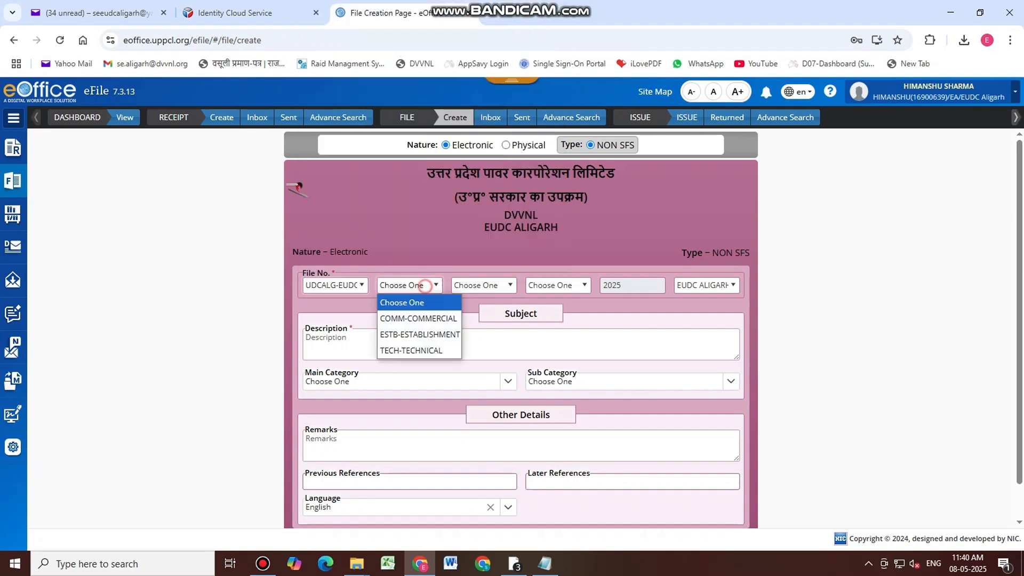
left_click(418, 319)
left_click(493, 287)
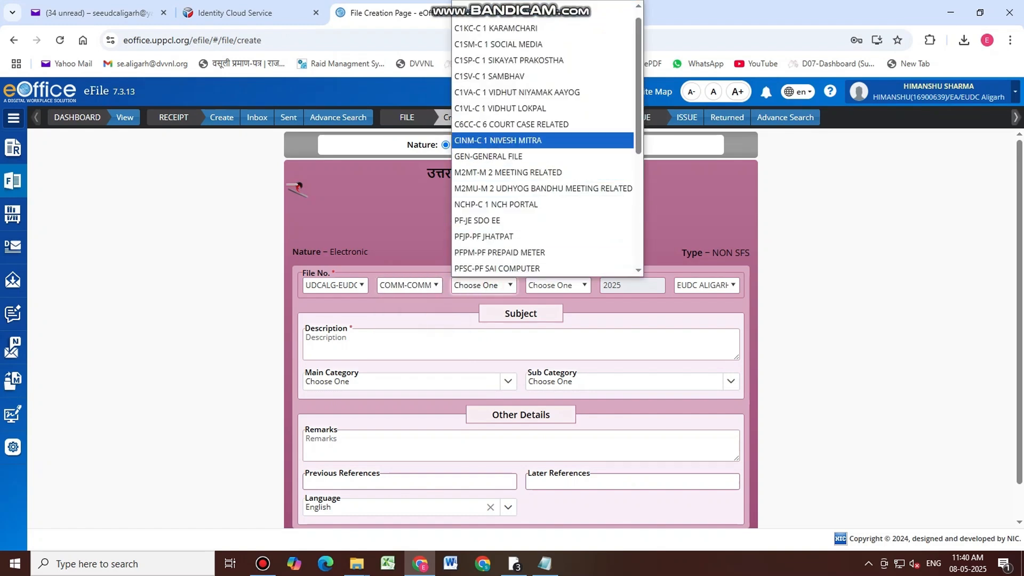
left_click(511, 124)
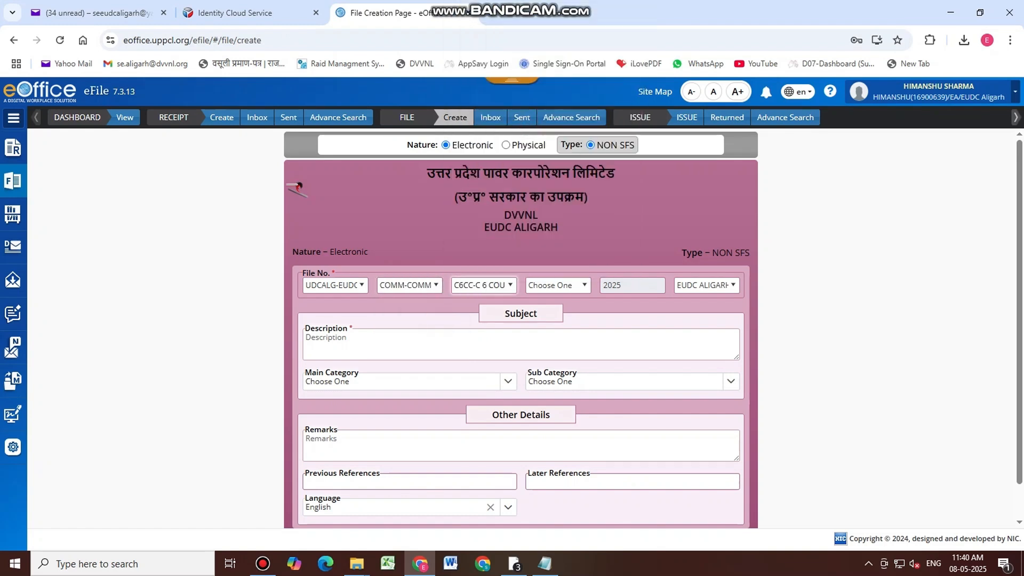
Enter 'C-6 COURT CASE RELATED VOL-2' as both the file description and remarks
left_click(489, 345)
type("C-6")
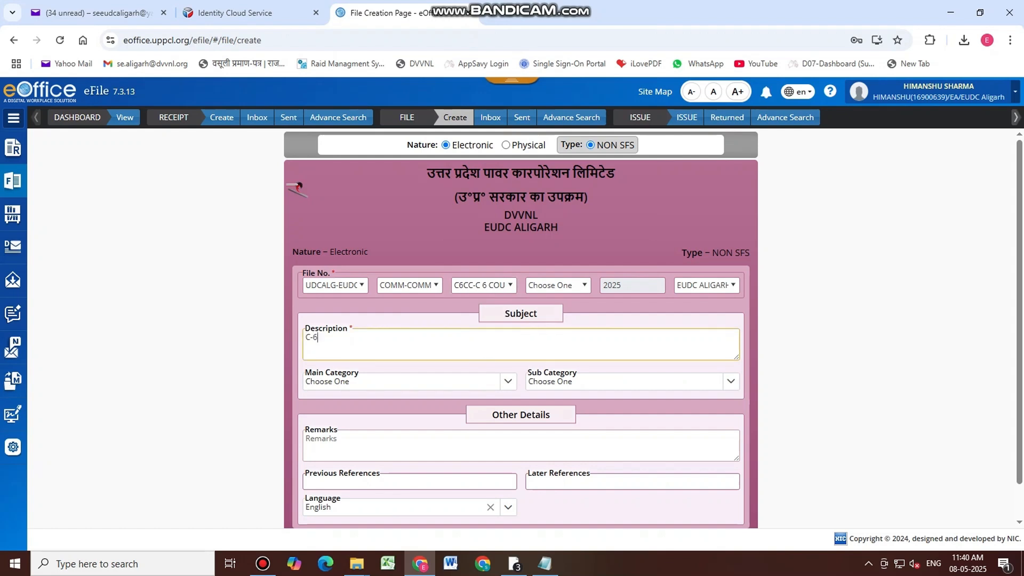
type(" COURT")
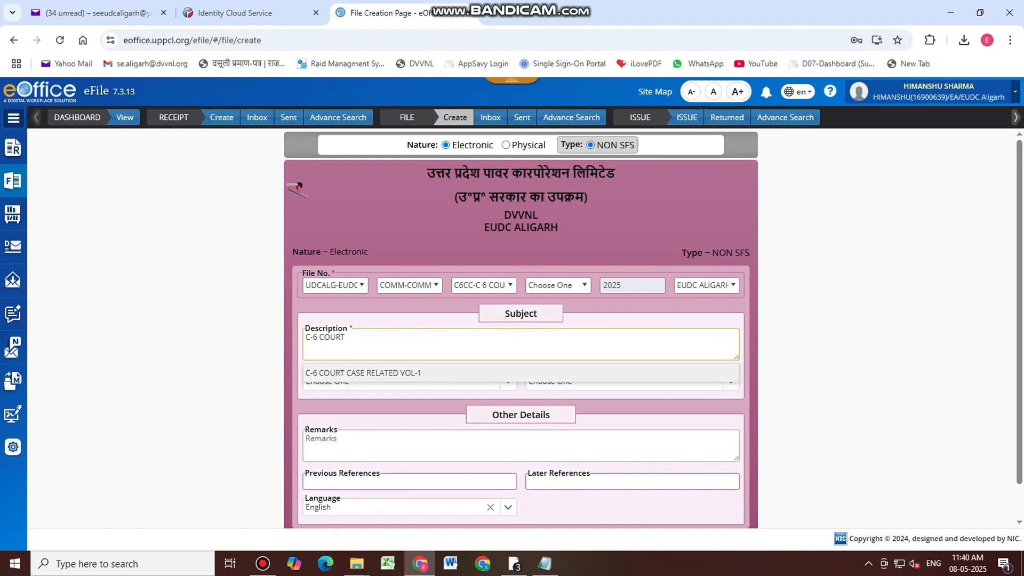
key("Down")
key("Return")
key("BackSpace")
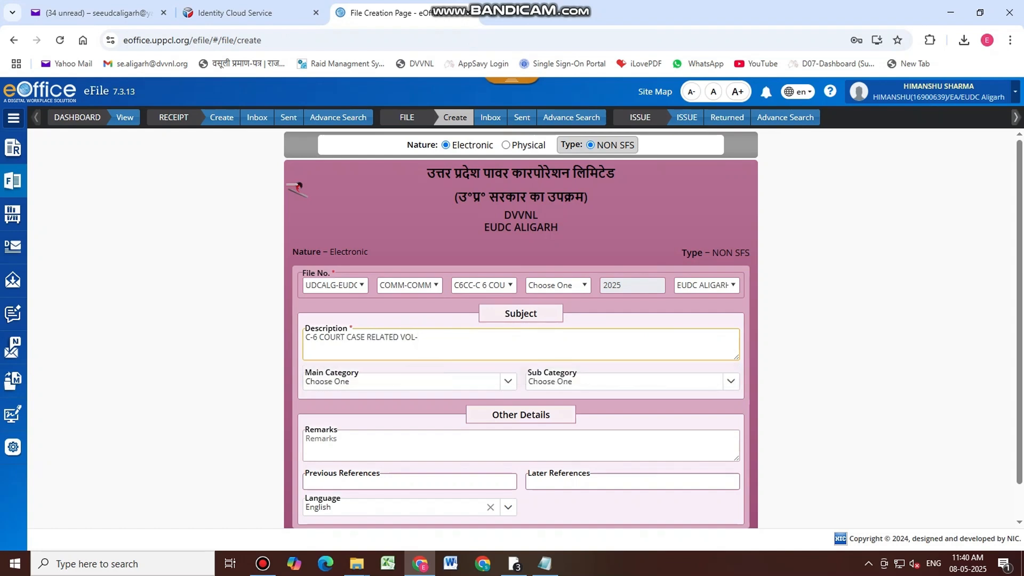
type("2")
left_click(385, 441)
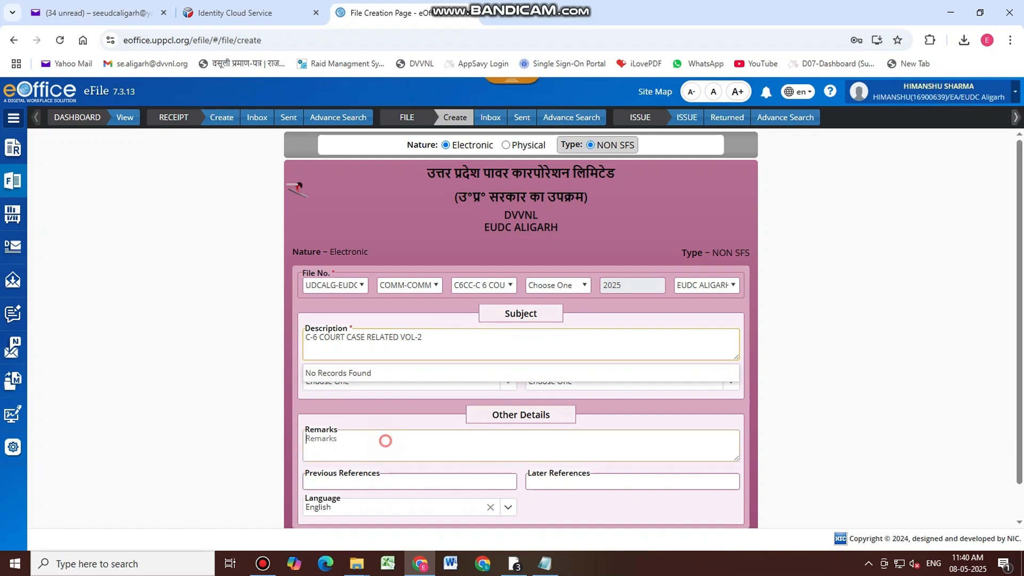
type("C-")
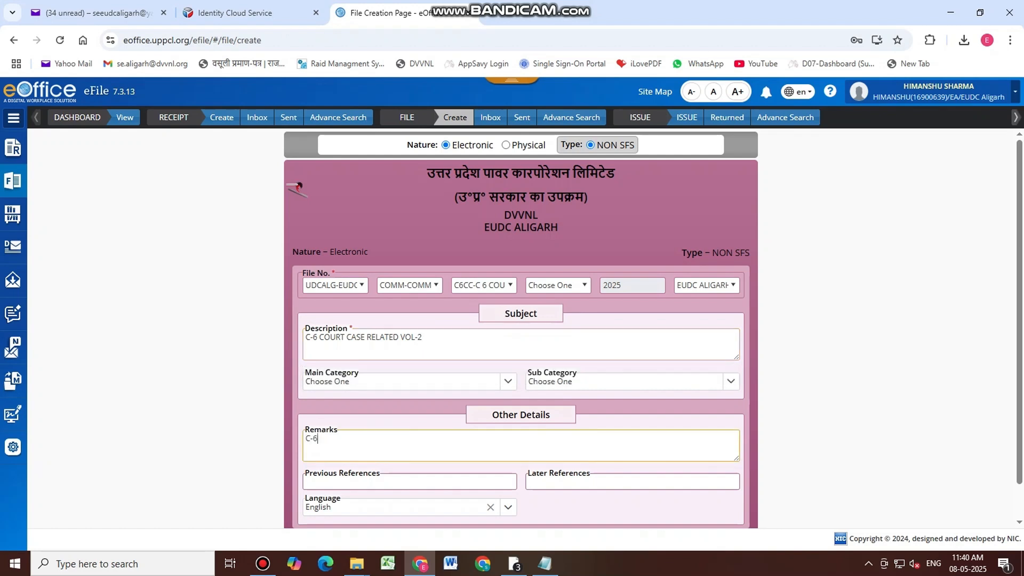
type("6")
key("Down")
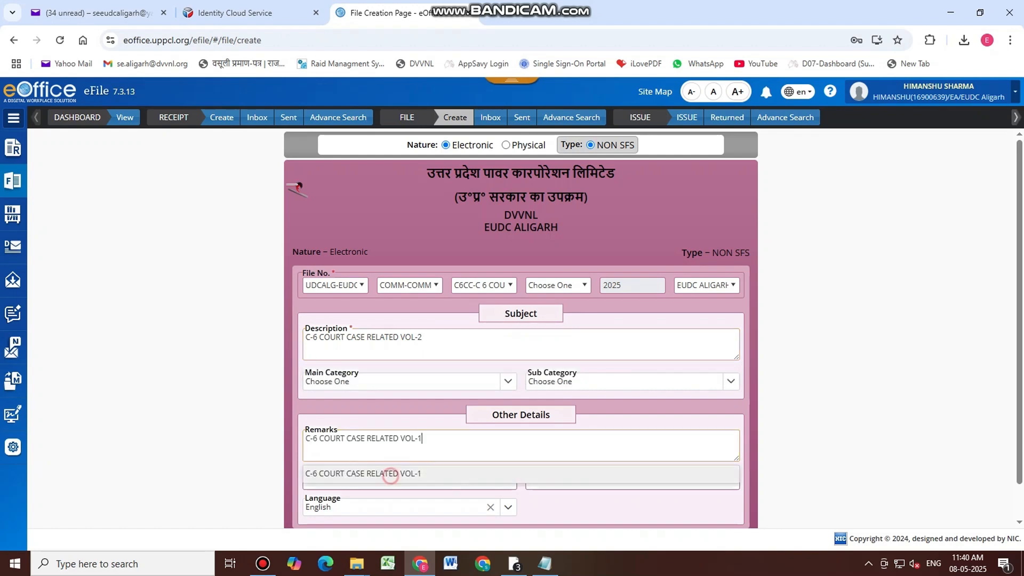
key("Return")
type("2")
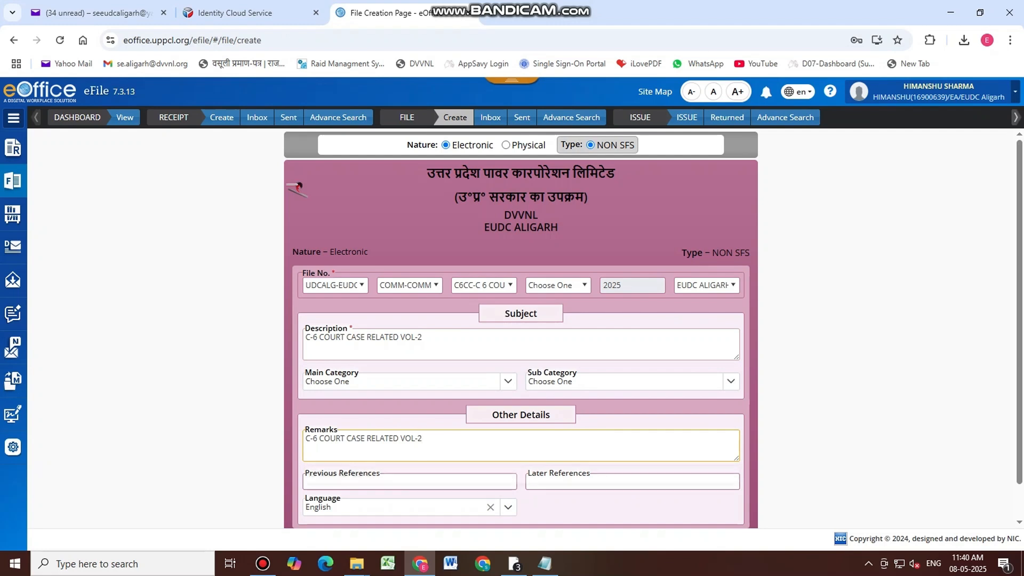
left_click(893, 326)
Set Main Category to Commercial and confirm creating the file
scroll(893, 326, "down", 1)
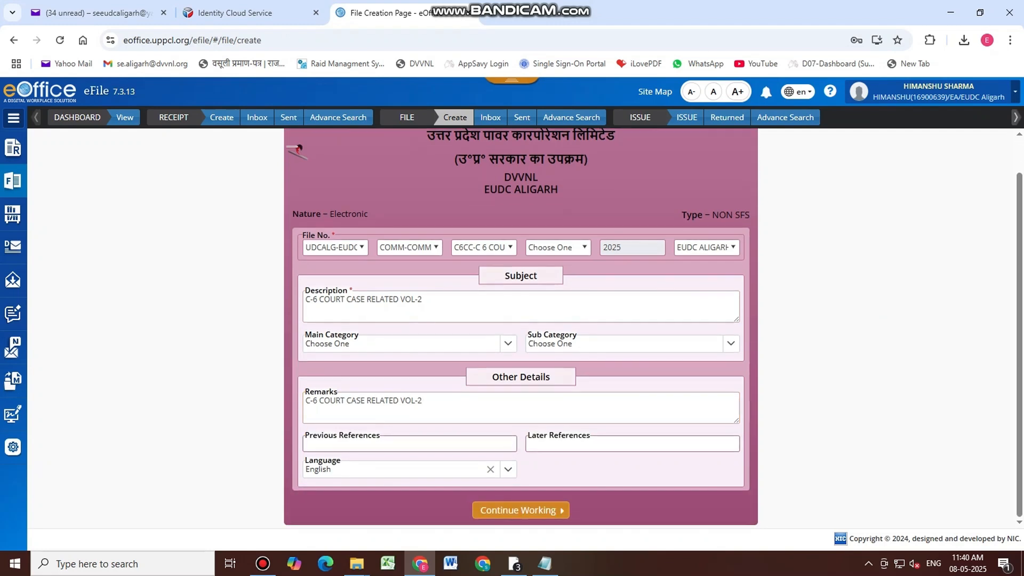
left_click(508, 343)
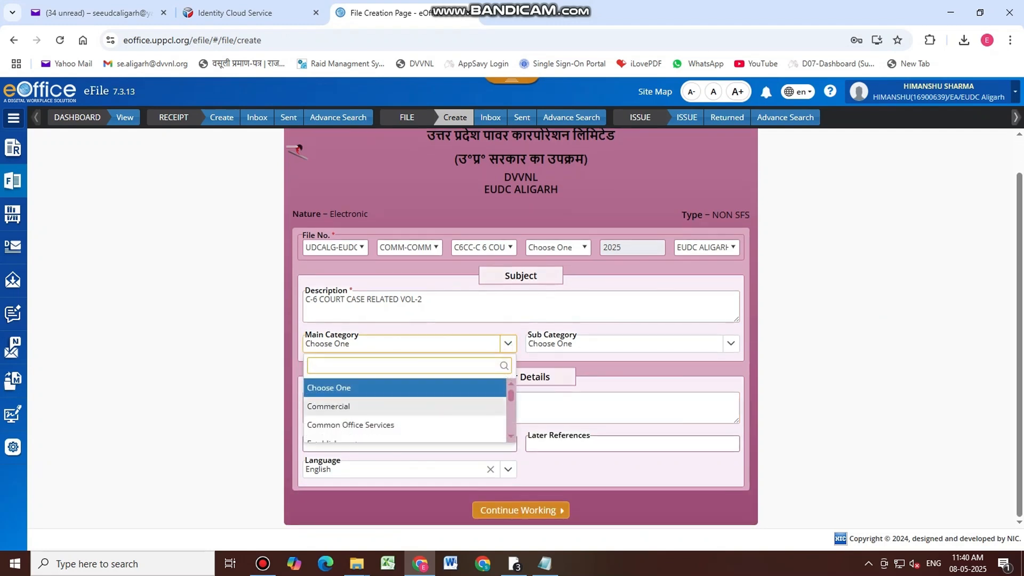
left_click(419, 407)
left_click(518, 511)
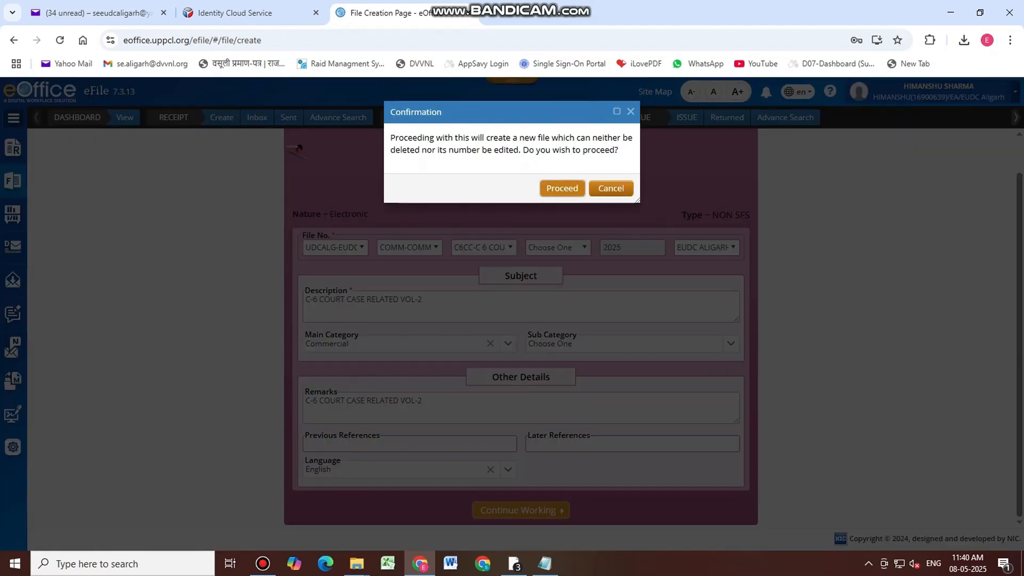
left_click(563, 188)
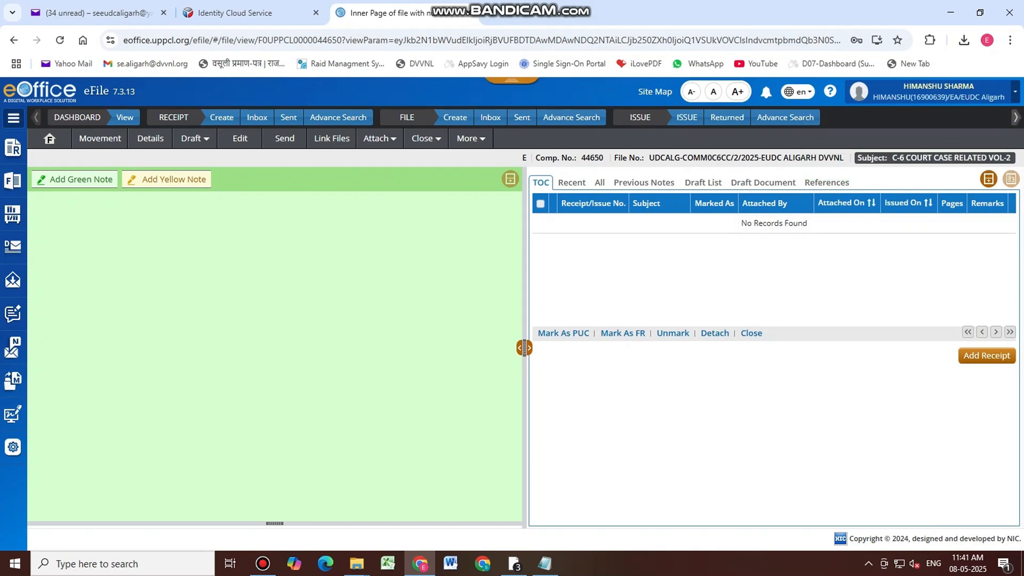
Paste the four-line QC note into the green note and list receipts 50 per page
left_click(179, 270)
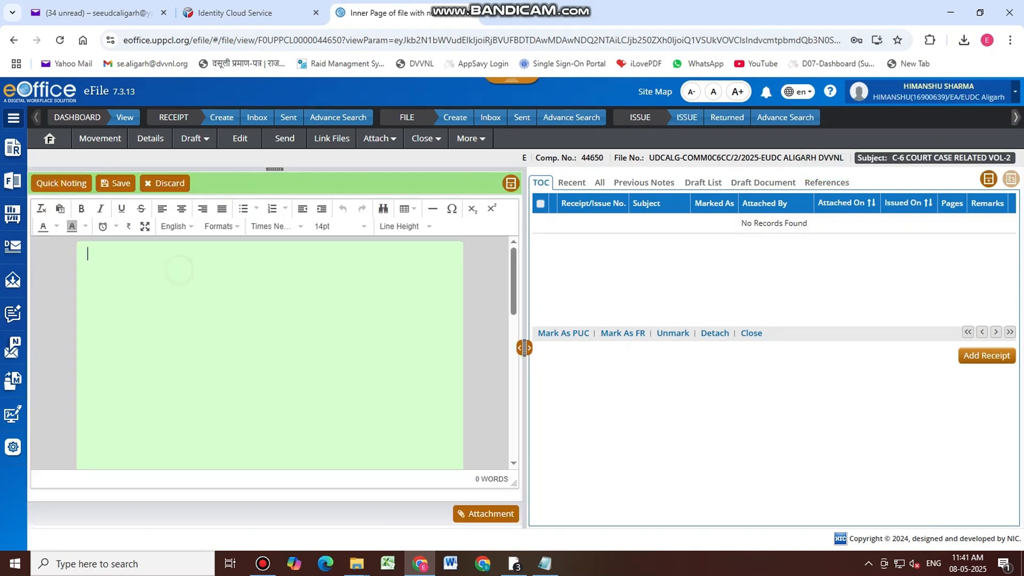
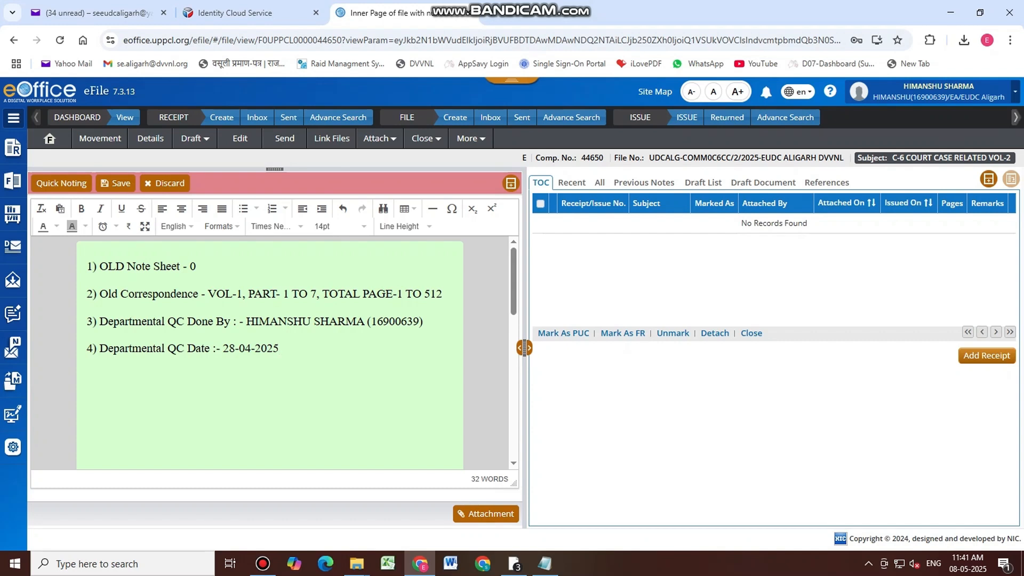
left_click(987, 355)
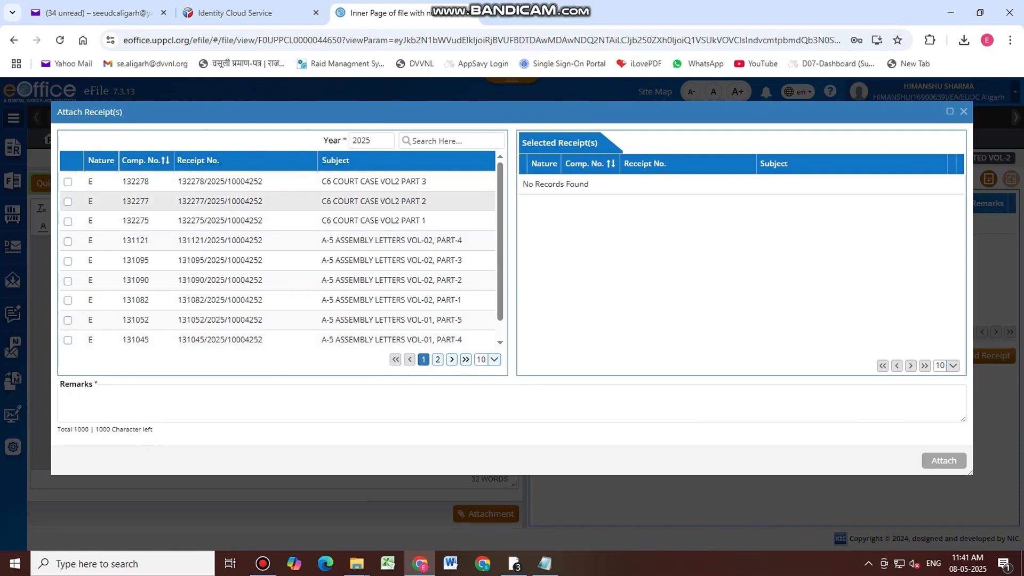
left_click(495, 360)
left_click(483, 344)
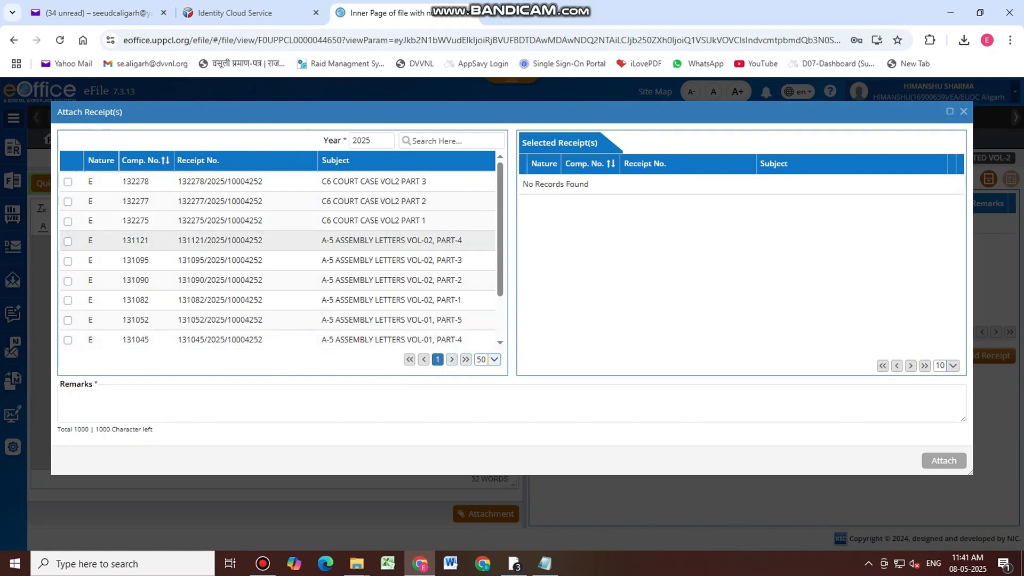
Attach receipts C6 COURT CASE VOL2 PART 1–3 with remark 'C-6 COURT CASE RELATED VOL-2'
left_click(68, 221)
left_click(68, 202)
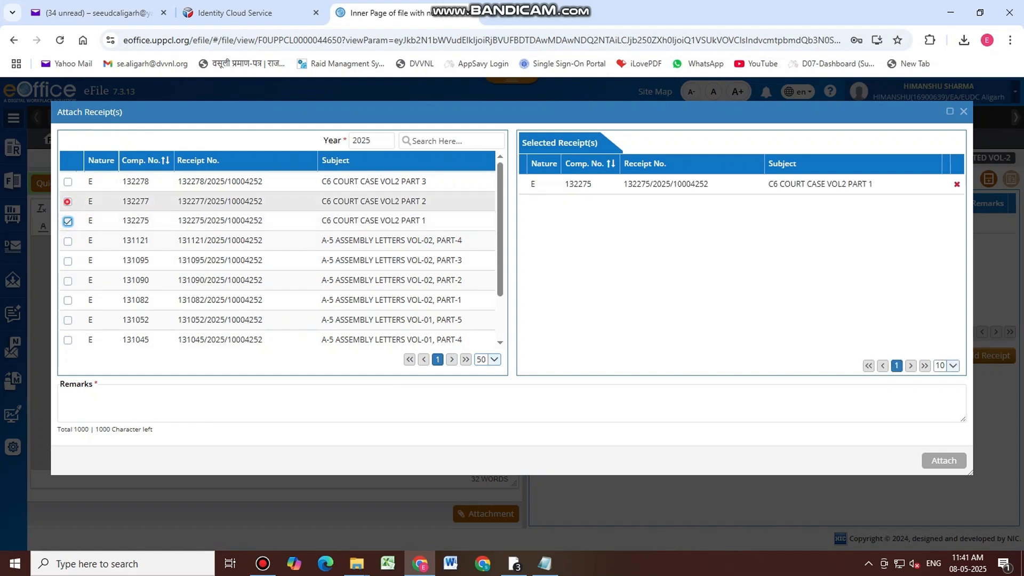
left_click(68, 182)
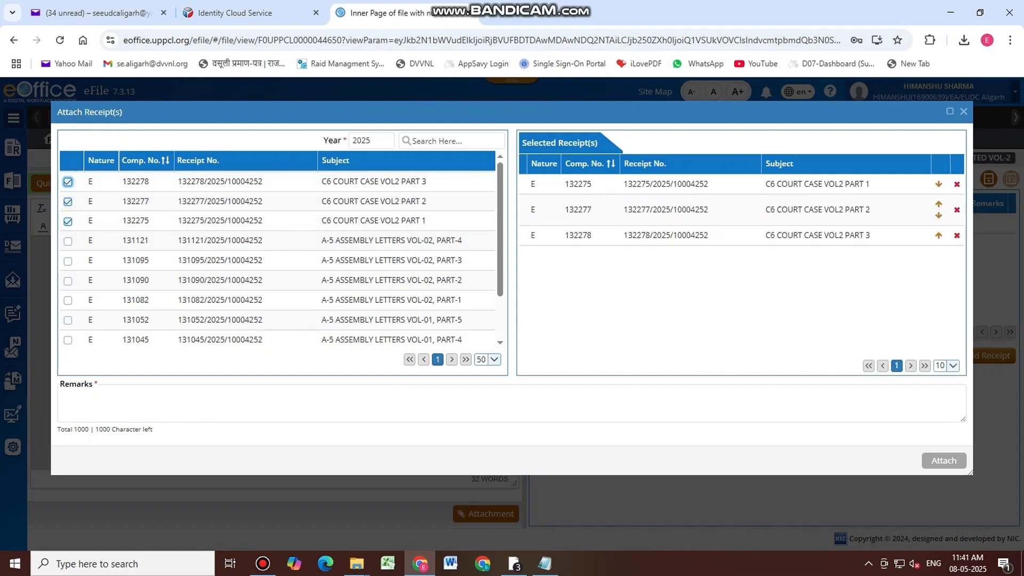
left_click(153, 400)
left_click(153, 399)
type("q")
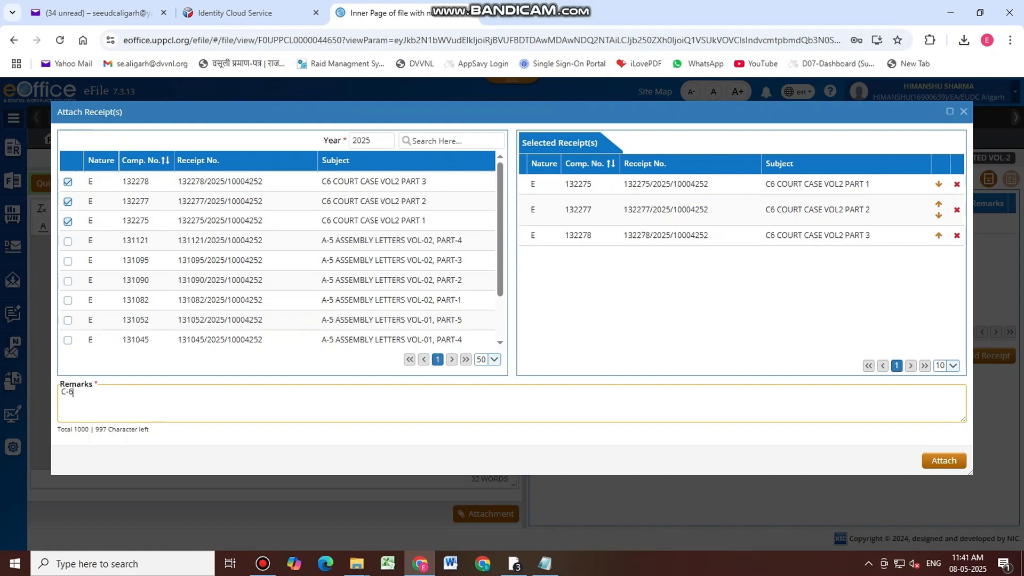
type("-6 COURT CASE V")
type("RELATED VO")
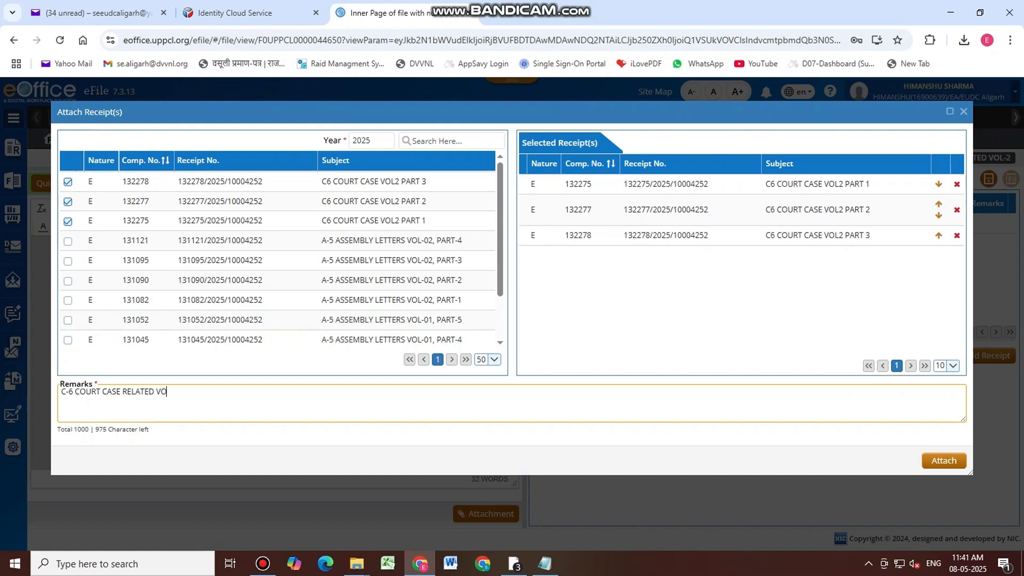
type("L-2")
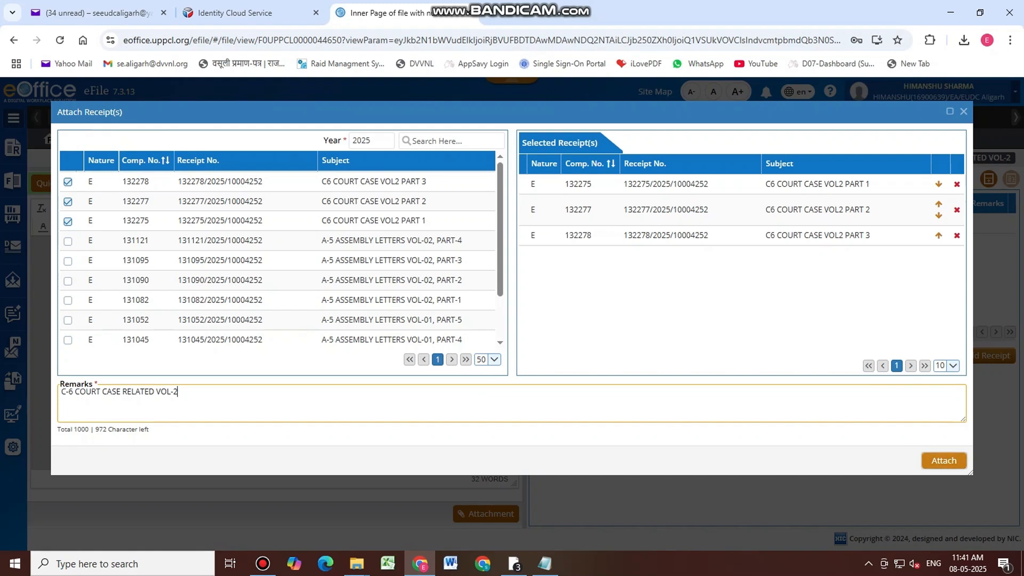
left_click(944, 460)
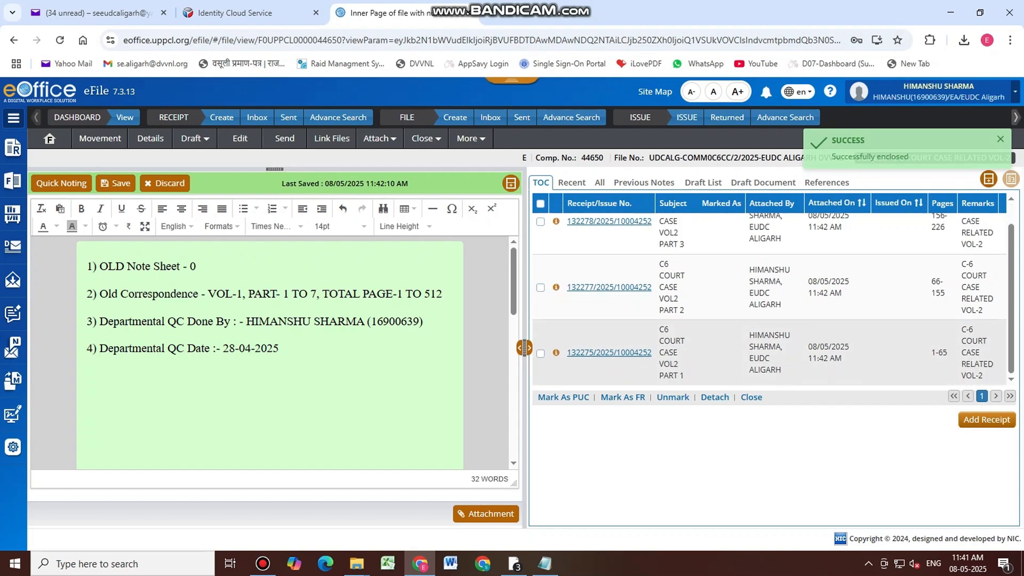
Check the PART 1 receipt's pages and change the note's page total from 512 to 225
scroll(768, 298, "down", 1)
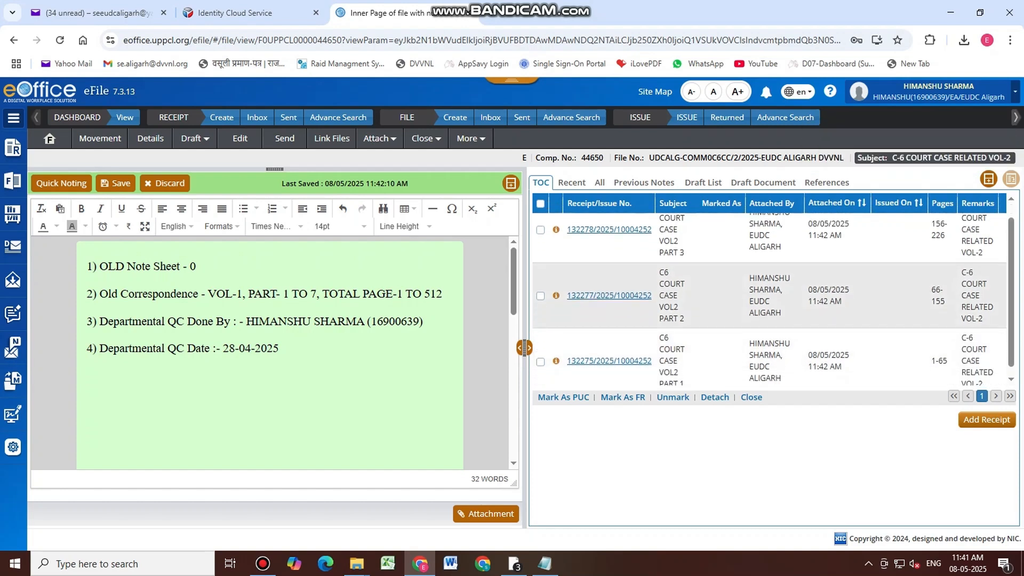
left_click(636, 352)
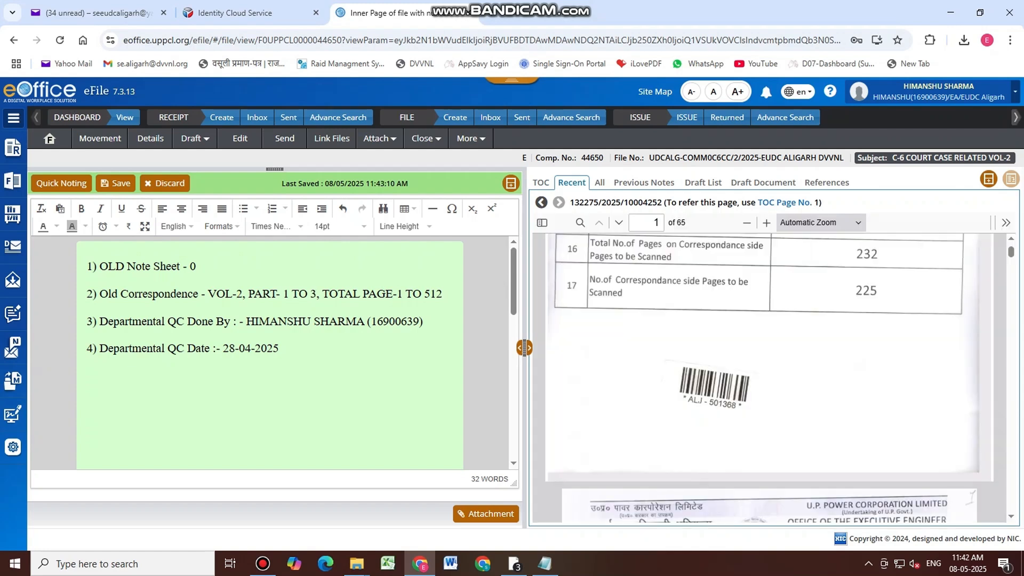
left_click(449, 292)
key("BackSpace")
key("BackSpace")
key("BackSpace")
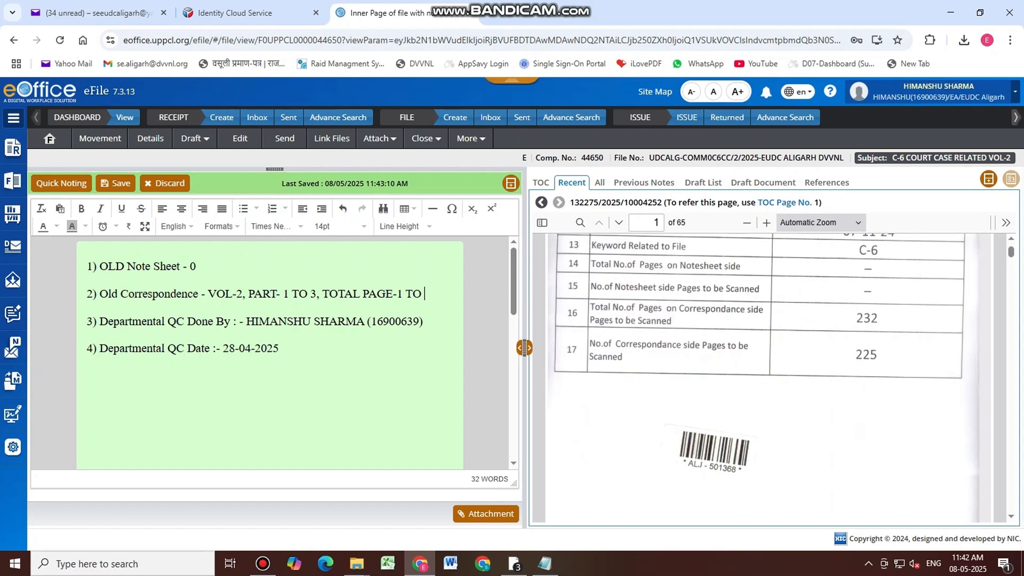
type("225")
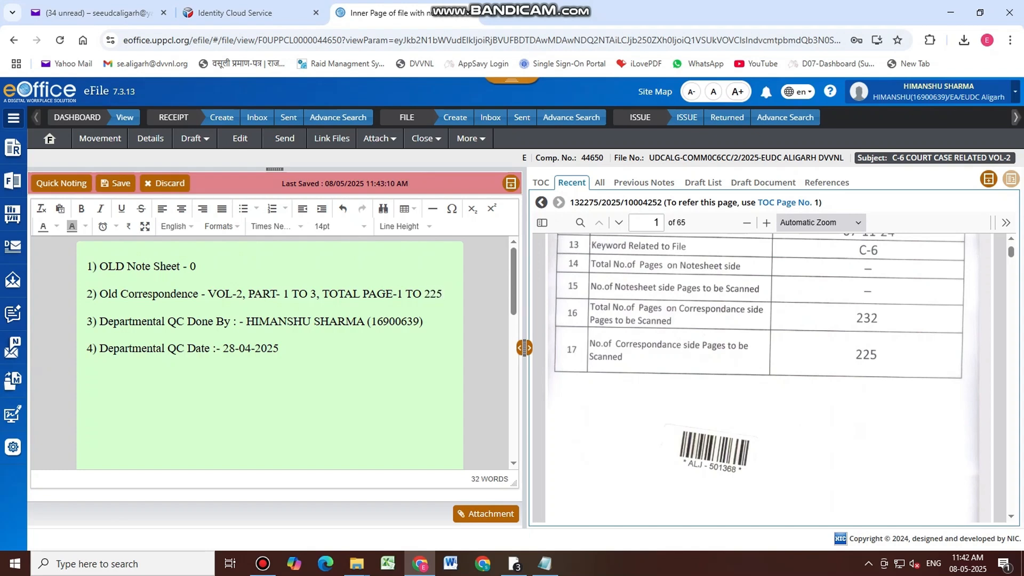
left_click(540, 182)
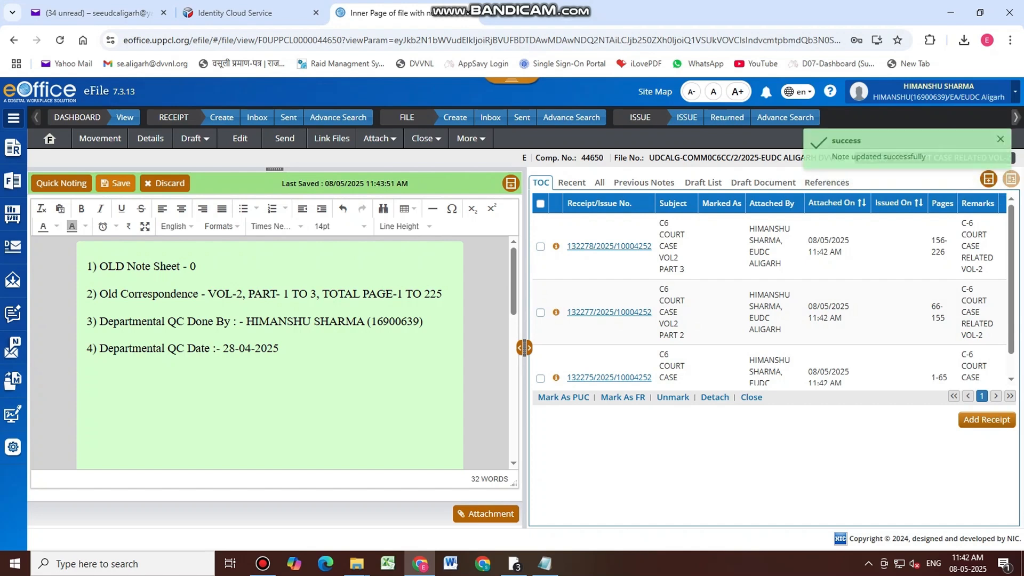
left_click(13, 180)
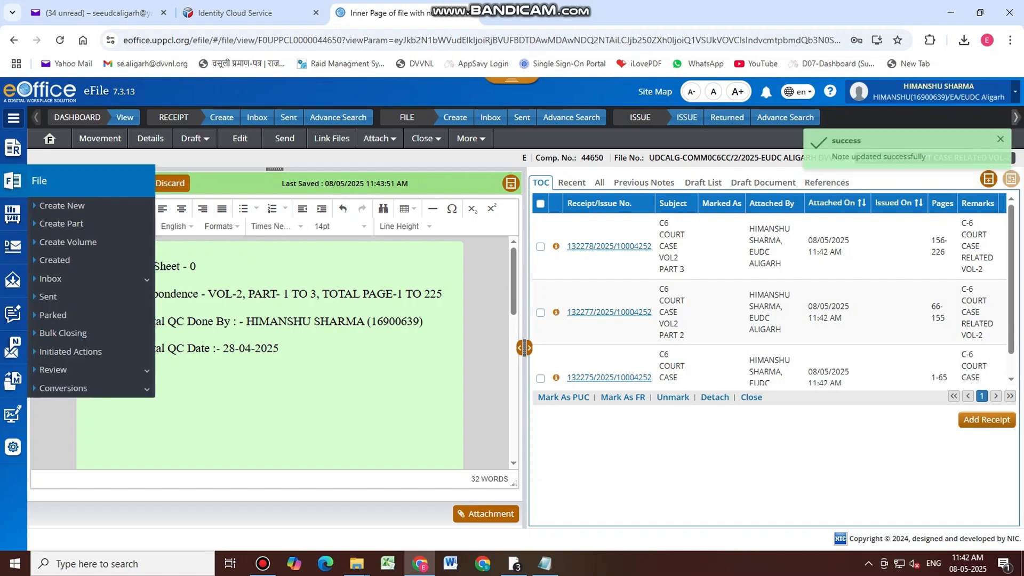
Review the created files, then the created receipts list at 50 per page
left_click(74, 261)
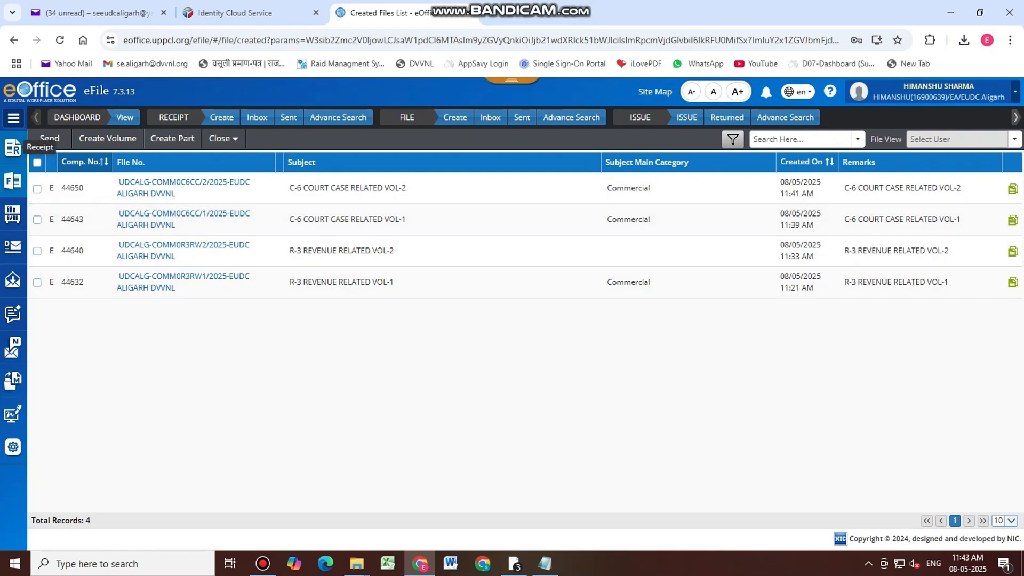
left_click(13, 148)
left_click(54, 209)
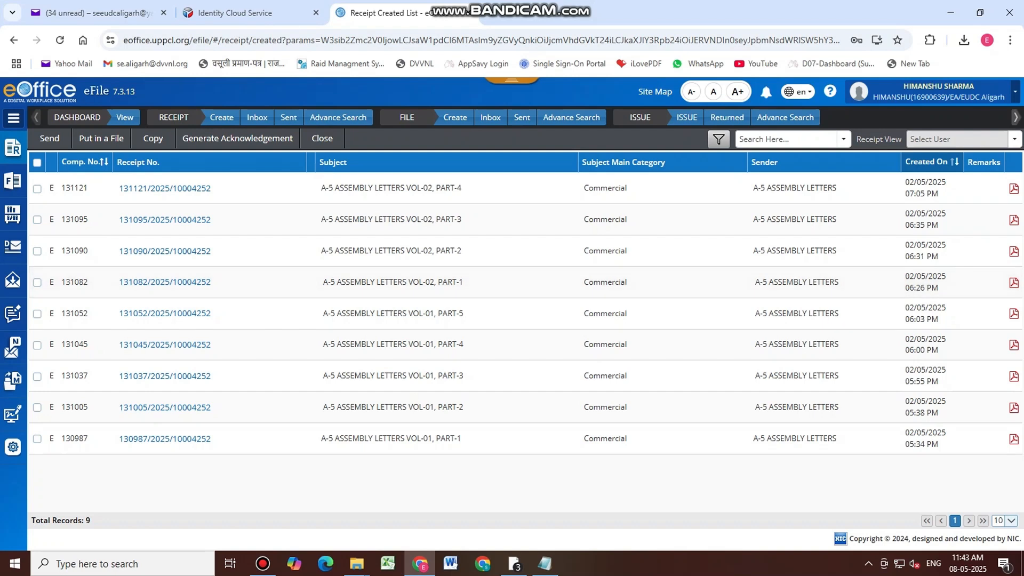
left_click(1011, 521)
left_click(1002, 506)
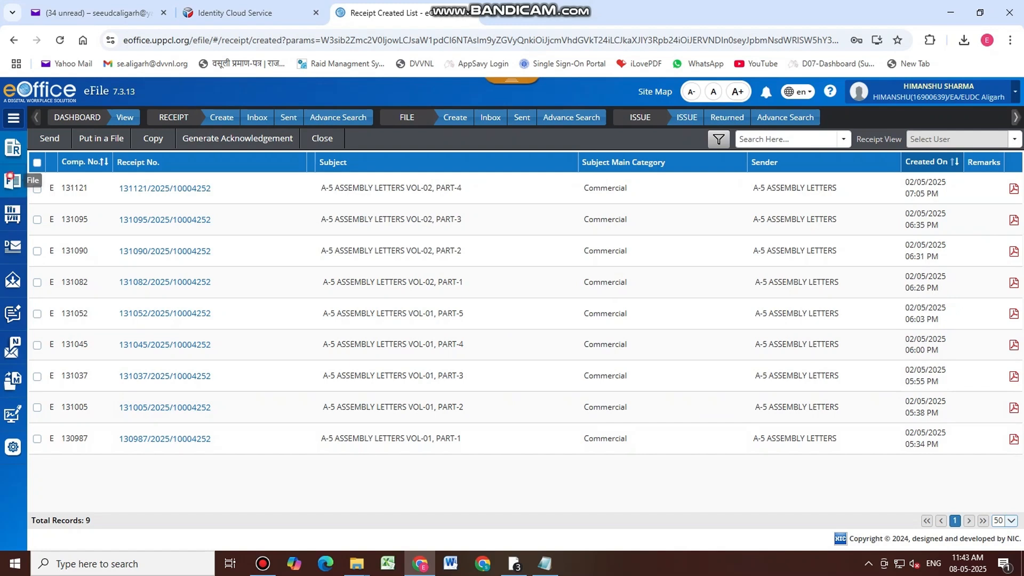
Return to the created files list and bring up a blank File Creation form
mouse_move(13, 181)
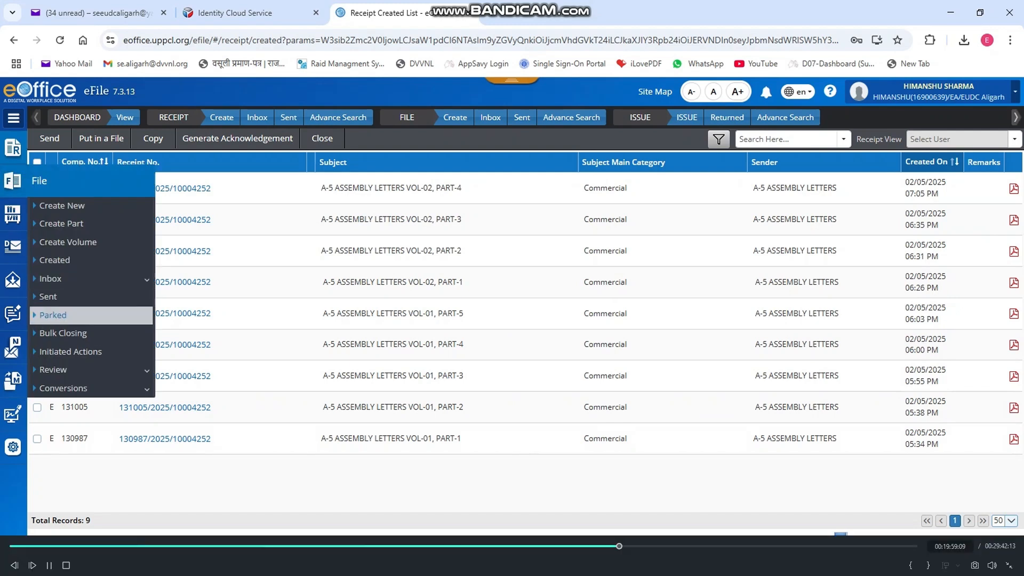
left_click(54, 260)
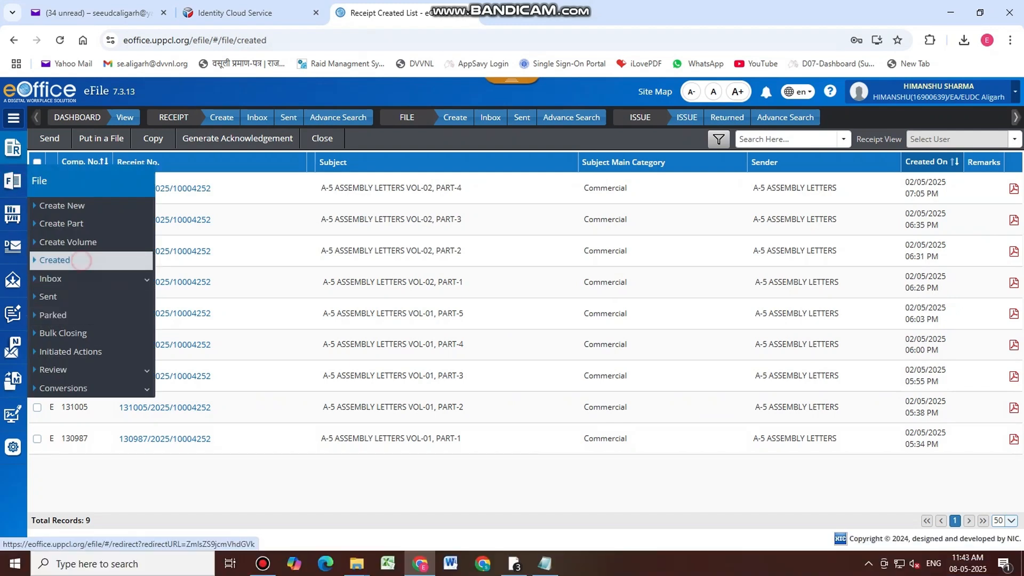
mouse_move(13, 181)
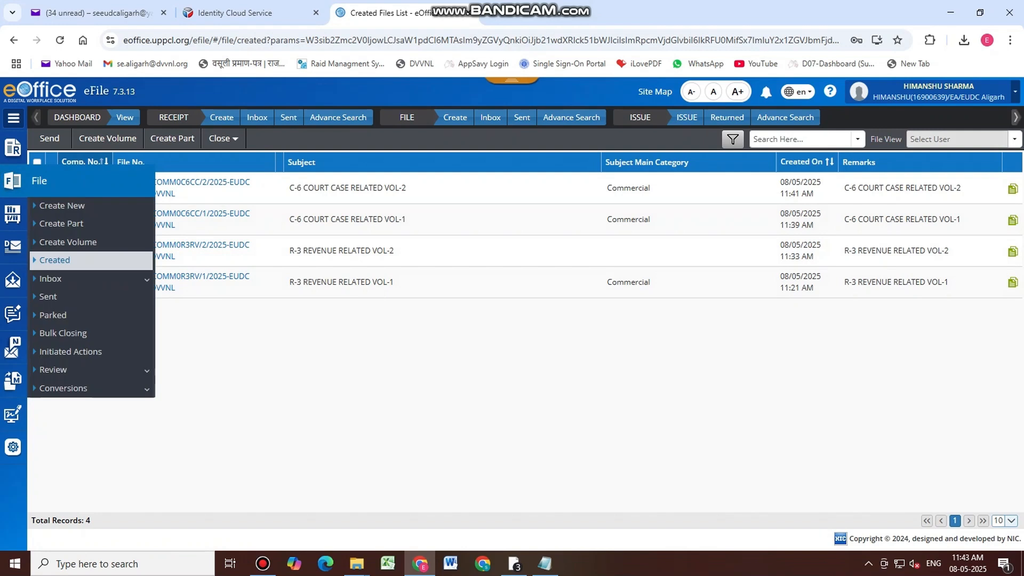
left_click(83, 206)
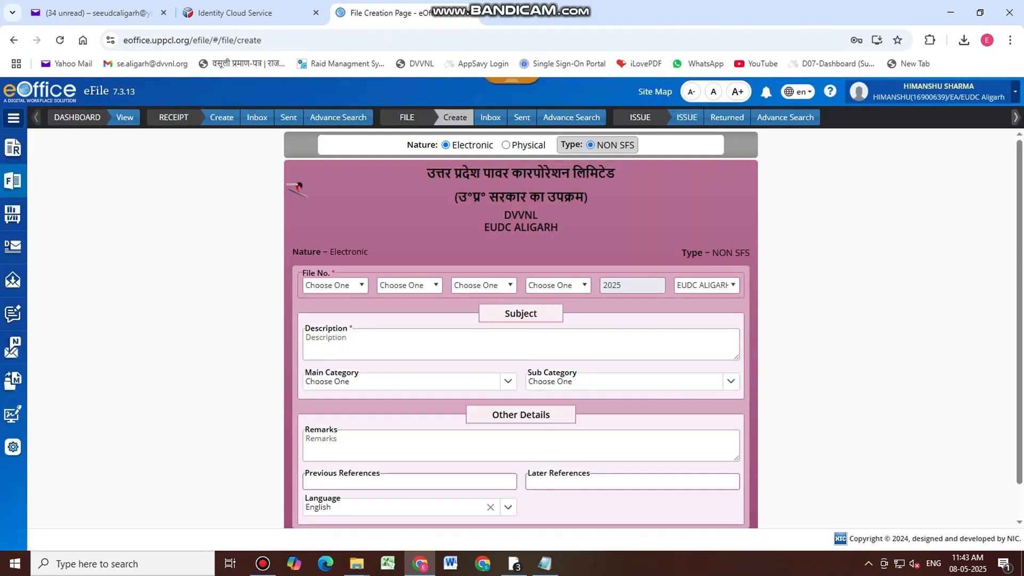
Build the file number from section UDCALG-EUDC ALIGARH, COMM and head A5VS
left_click(353, 285)
key("u")
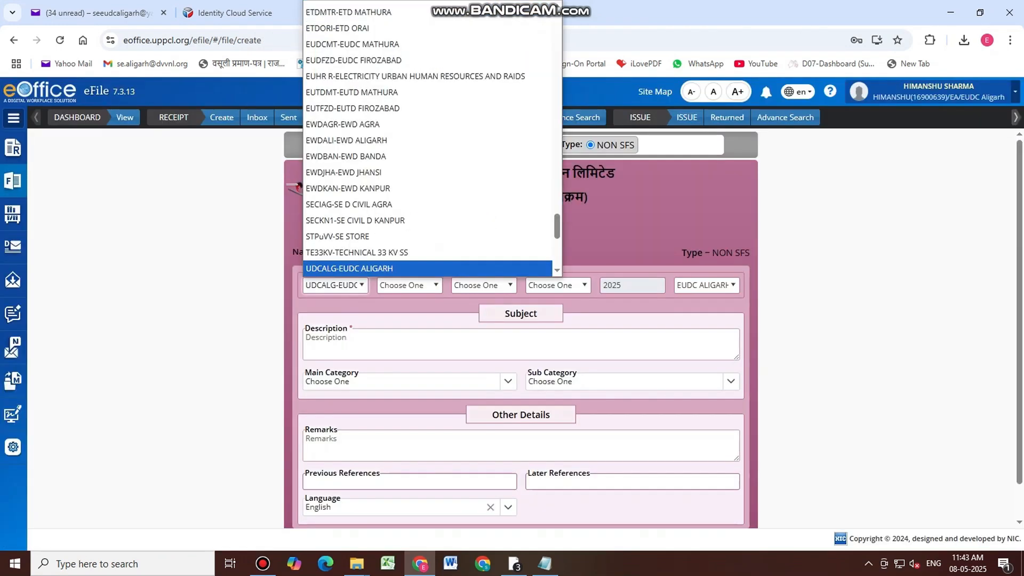
left_click(376, 268)
left_click(436, 286)
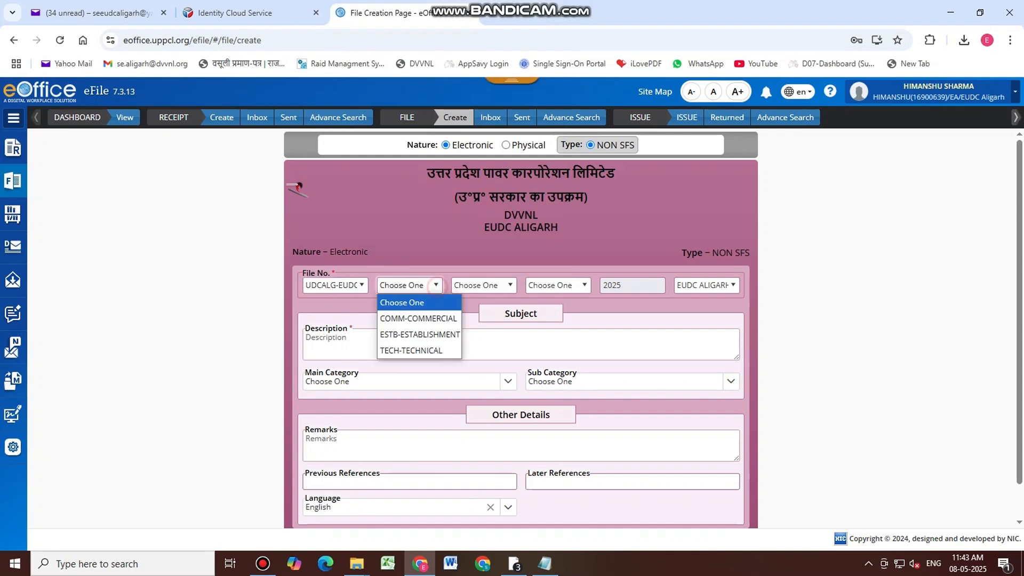
left_click(484, 285)
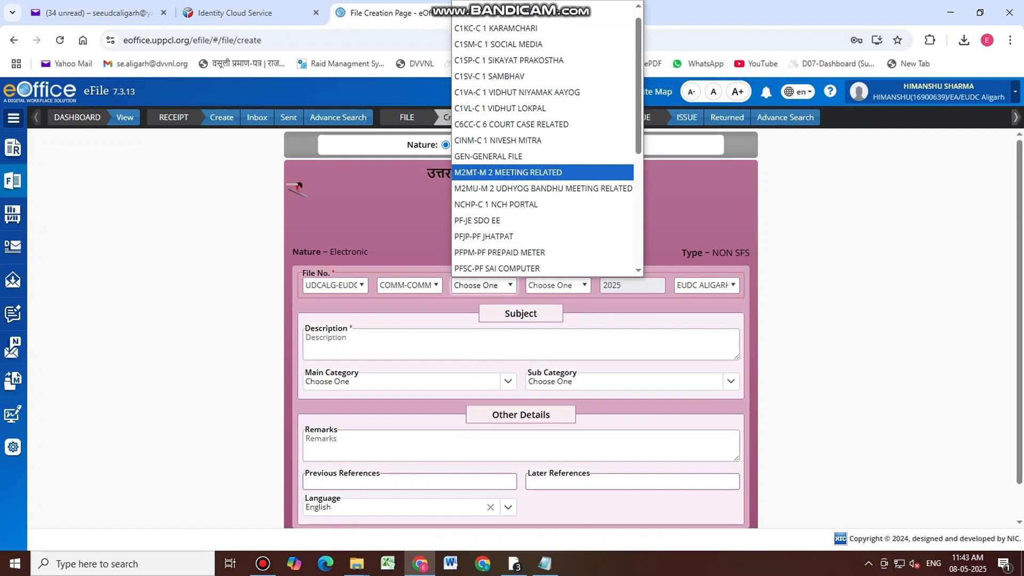
key("a")
scroll(543, 78, "up", 1)
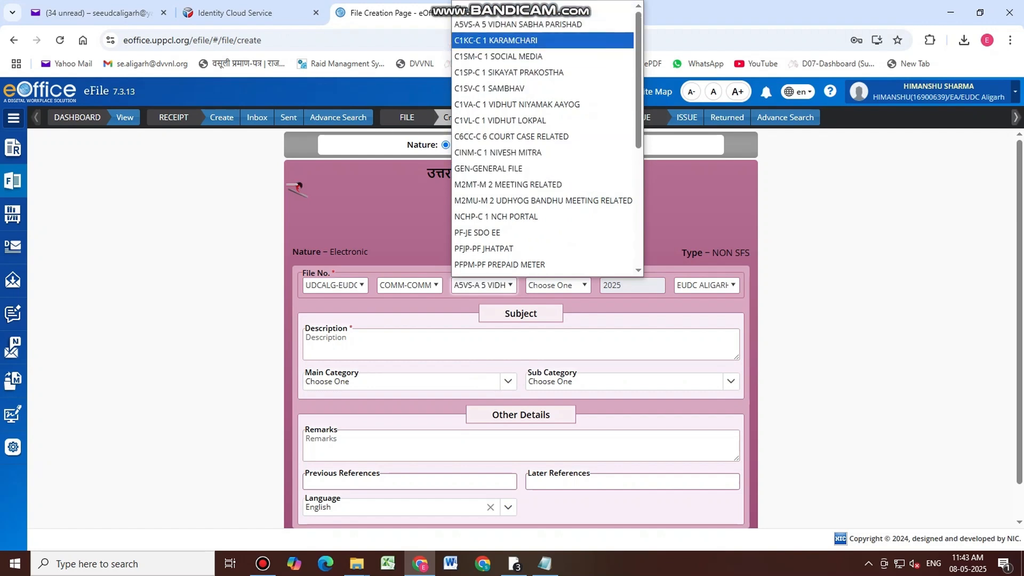
left_click(565, 24)
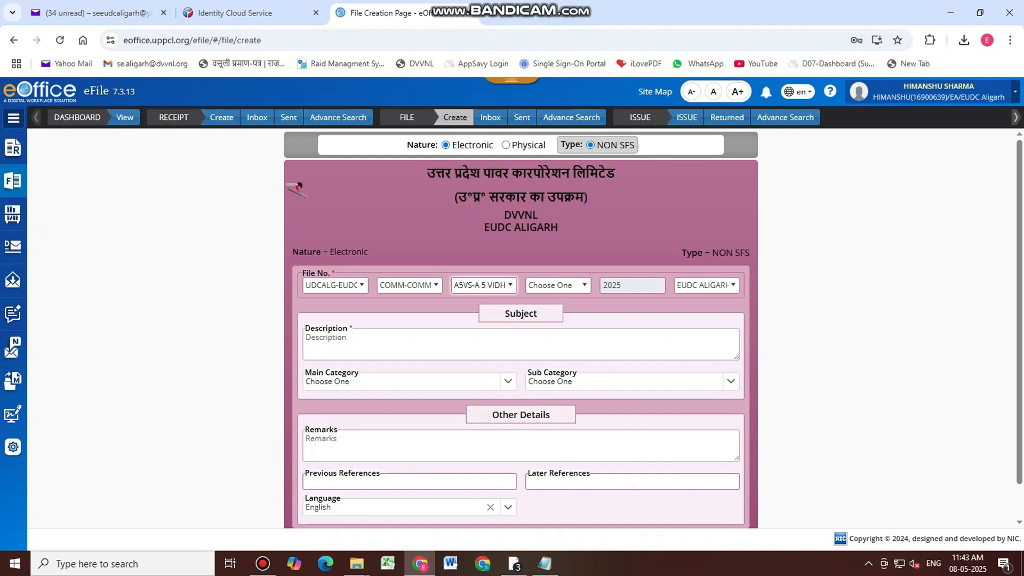
left_click(511, 285)
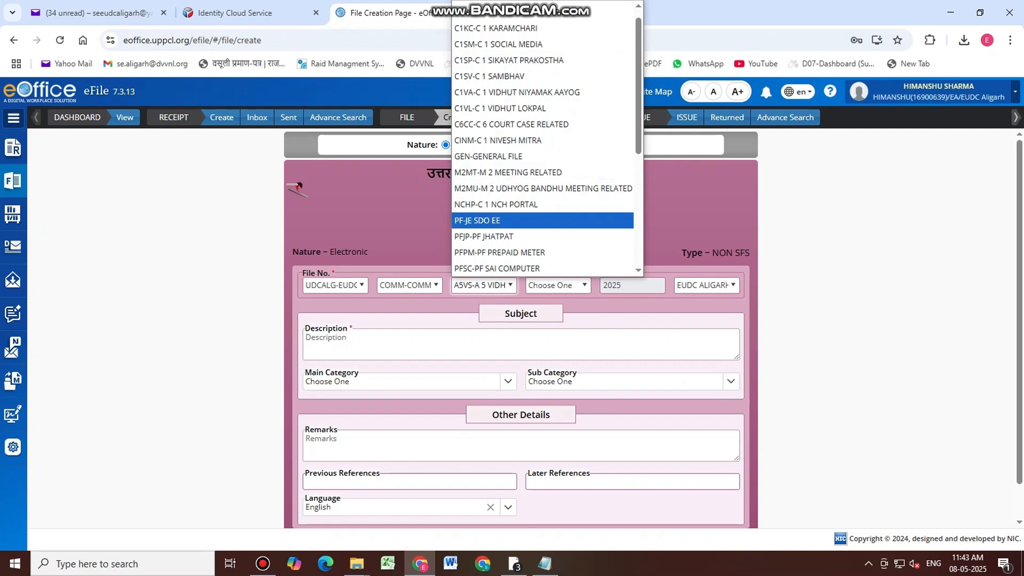
left_click(536, 15)
Enter description 'A-5 VIDHAN SABHA PARISHAD VOL-1', set Commercial category, and copy it into Remarks
left_click(430, 353)
type("A-5 VID")
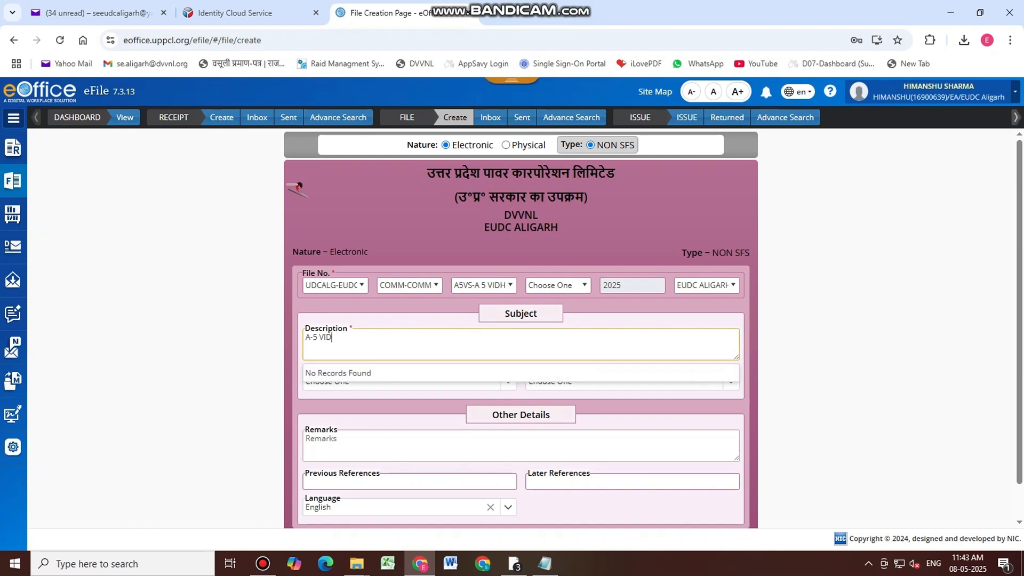
type("HAN SABHA ")
type("PARISHAD VOL-1")
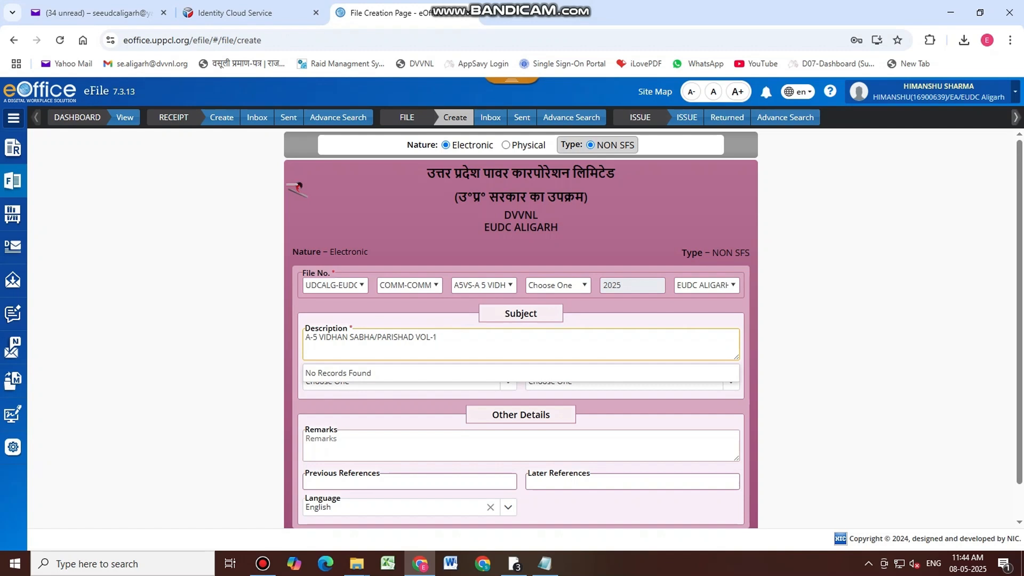
left_click(367, 446)
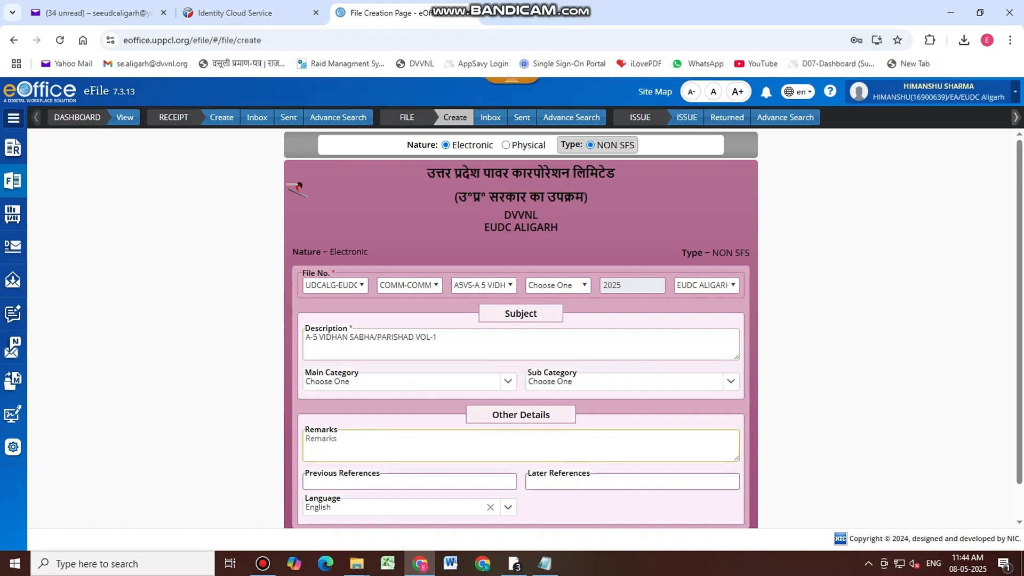
left_click(402, 381)
left_click(367, 444)
triple_click(479, 339)
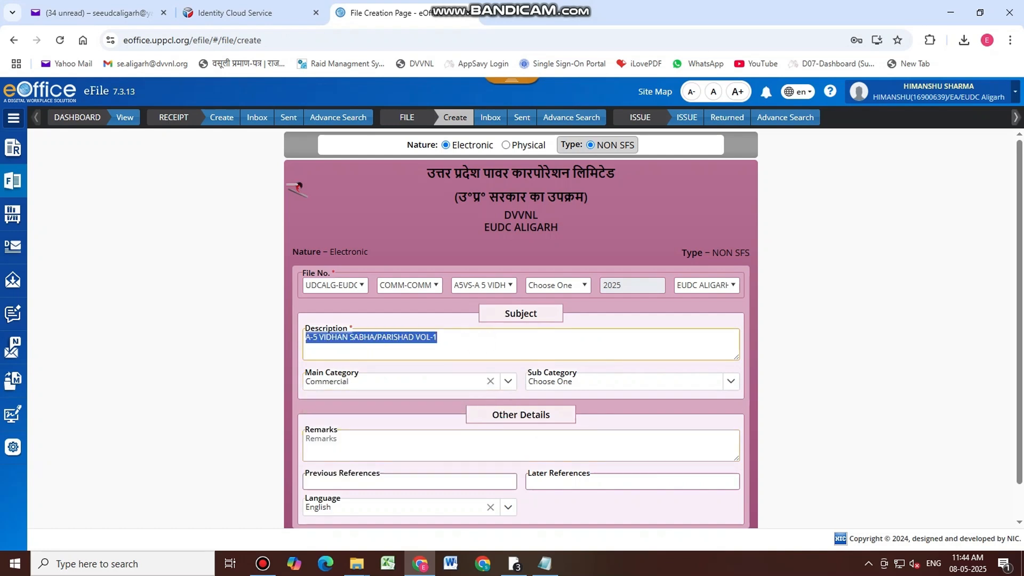
key("ctrl+c")
left_click(365, 449)
key("ctrl+v")
Submit and confirm creation of the new A-5 file
scroll(364, 449, "down", 1)
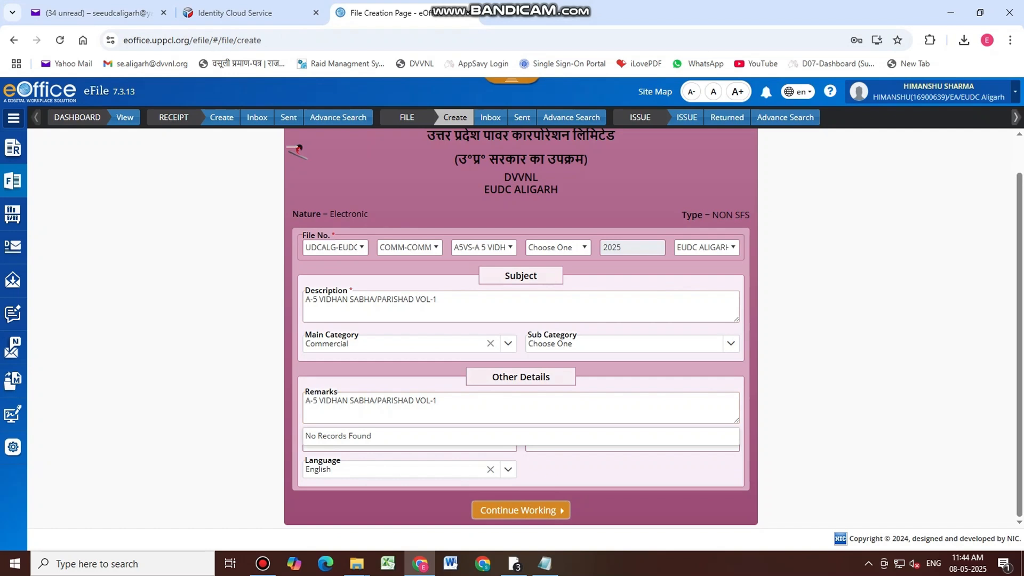
left_click(520, 510)
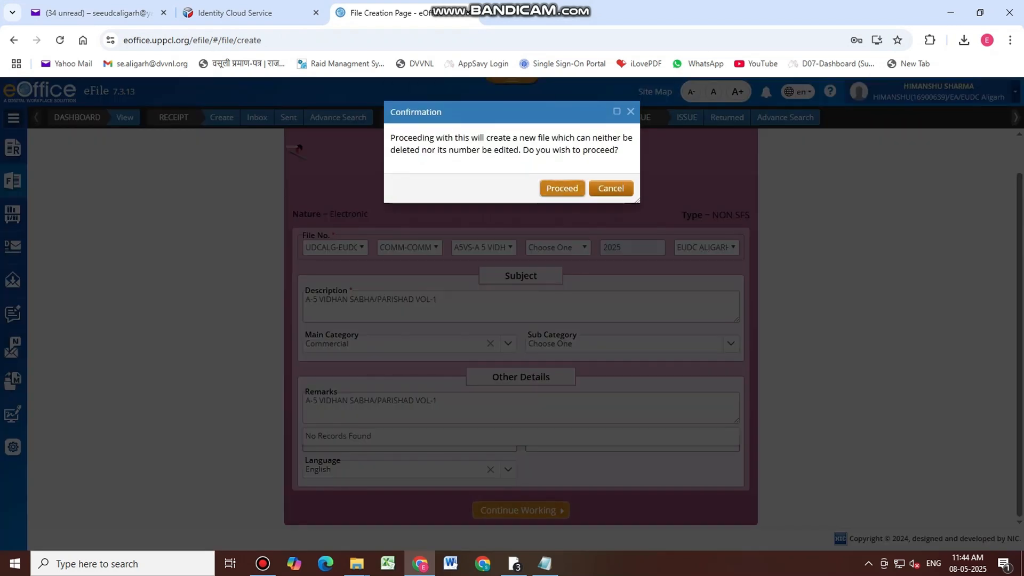
left_click(562, 187)
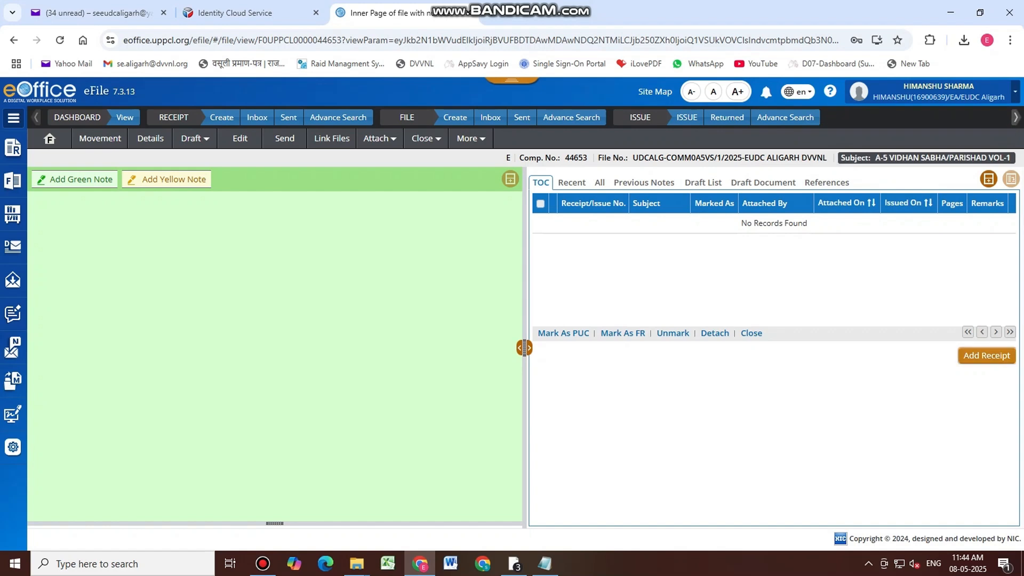
left_click(981, 355)
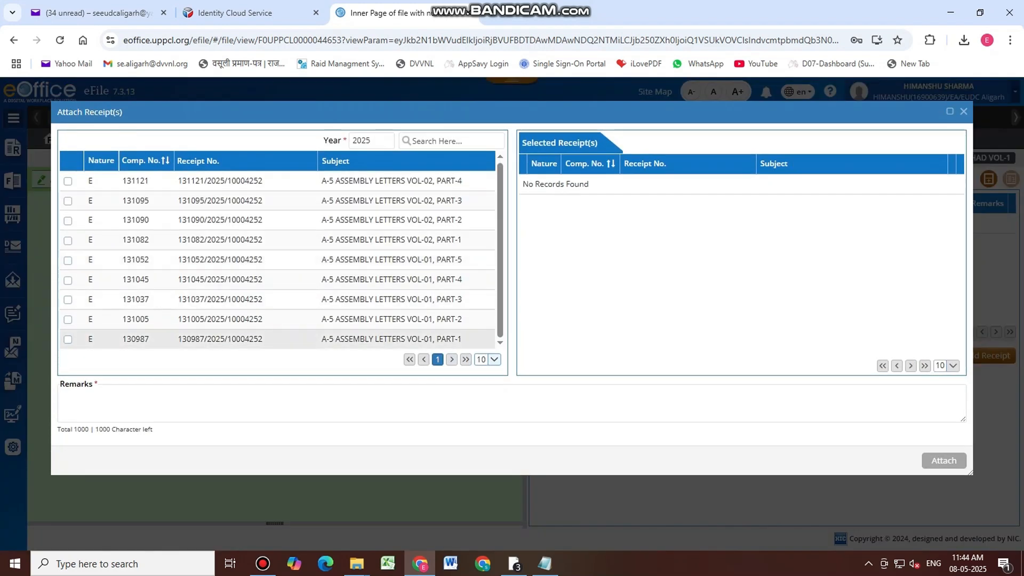
Attach receipts 130987, 131005, 131037, 131045 and 131052 (Parts 1–5) with the pasted subject remark
left_click(68, 339)
left_click(68, 320)
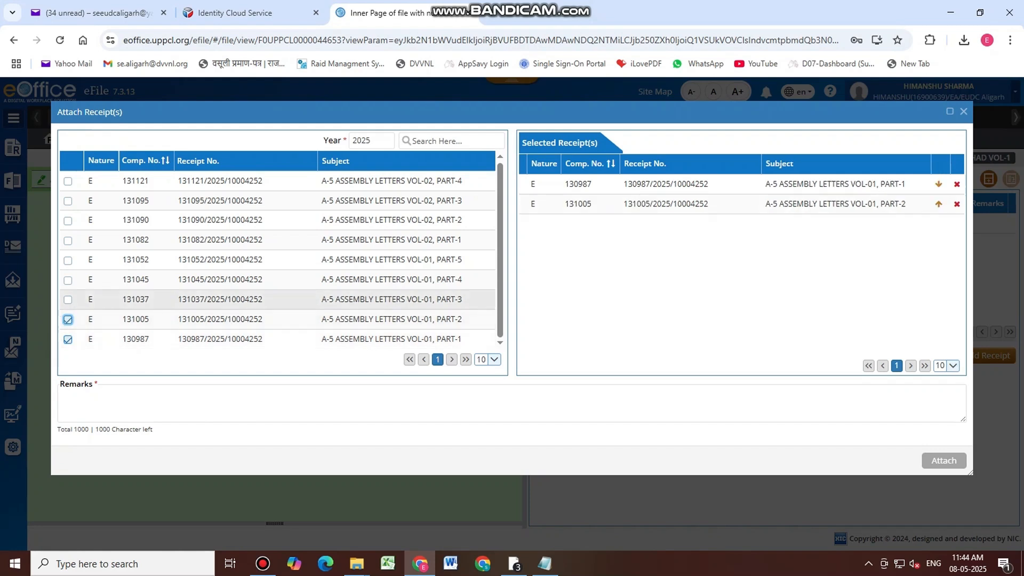
left_click(67, 299)
left_click(68, 280)
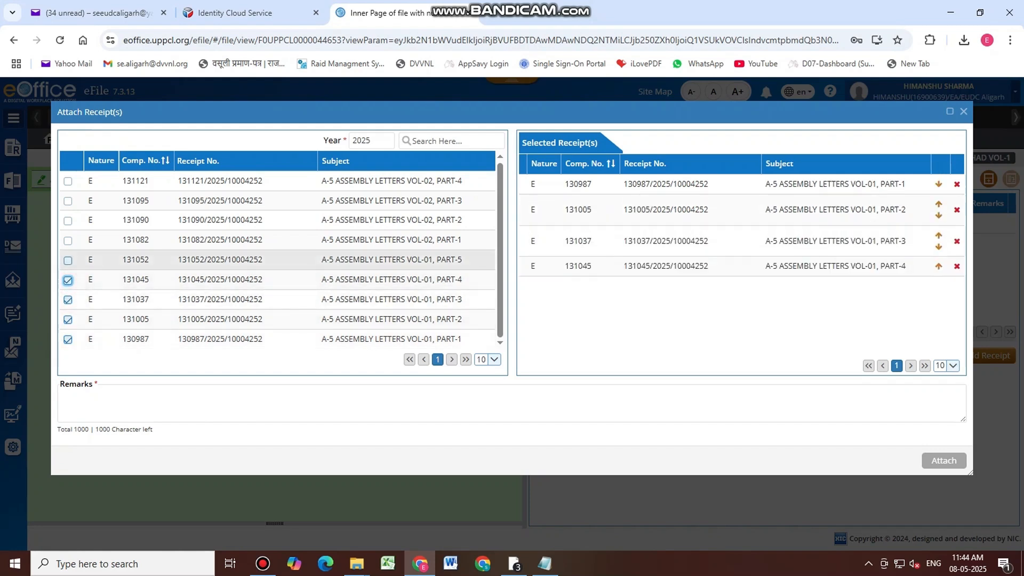
left_click(68, 260)
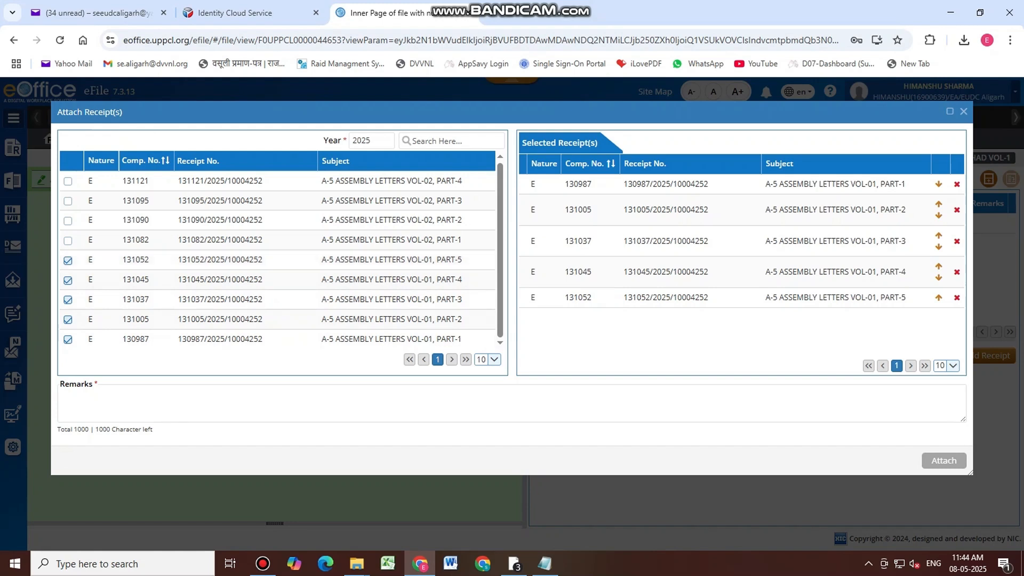
left_click(301, 408)
key("ctrl+v")
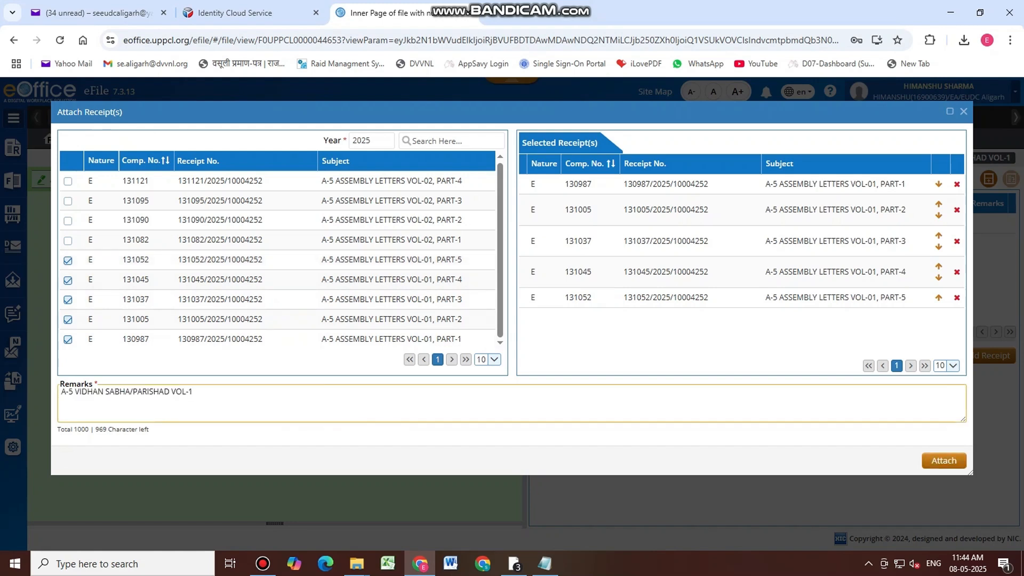
left_click(940, 460)
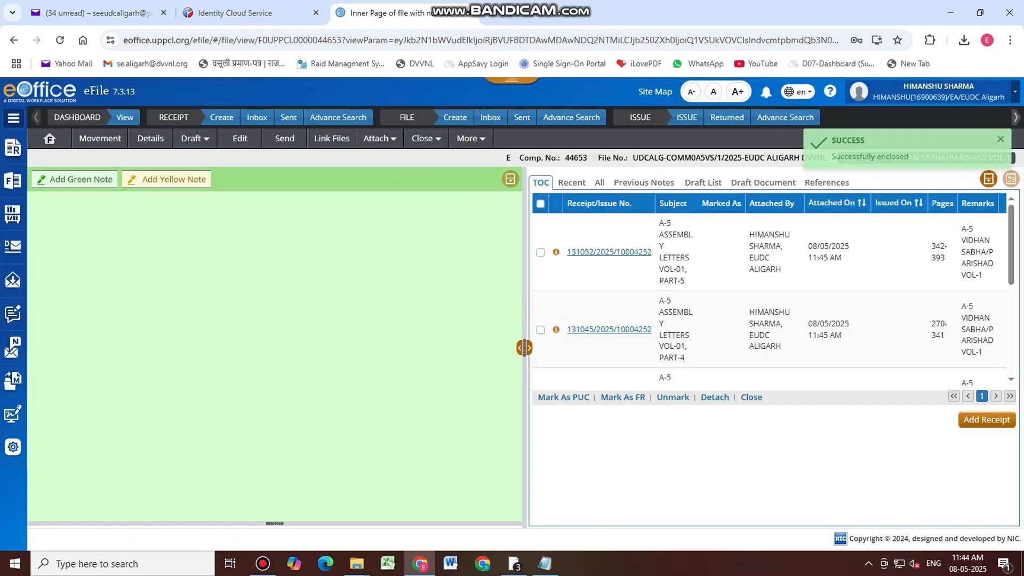
left_click(545, 564)
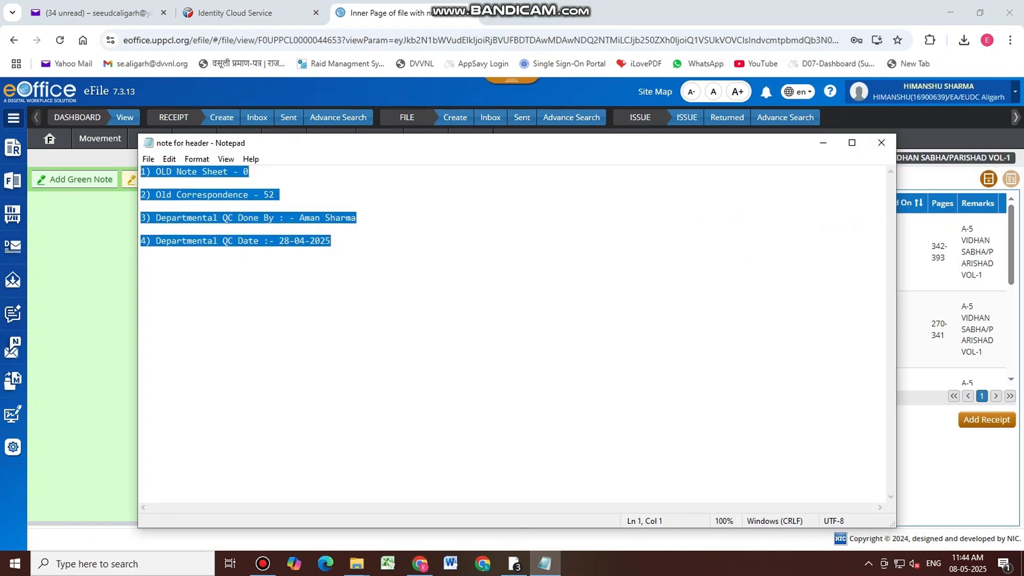
Paste the header into a new green note, fix the reviewer's name and employee code, and delete 52
left_click(80, 231)
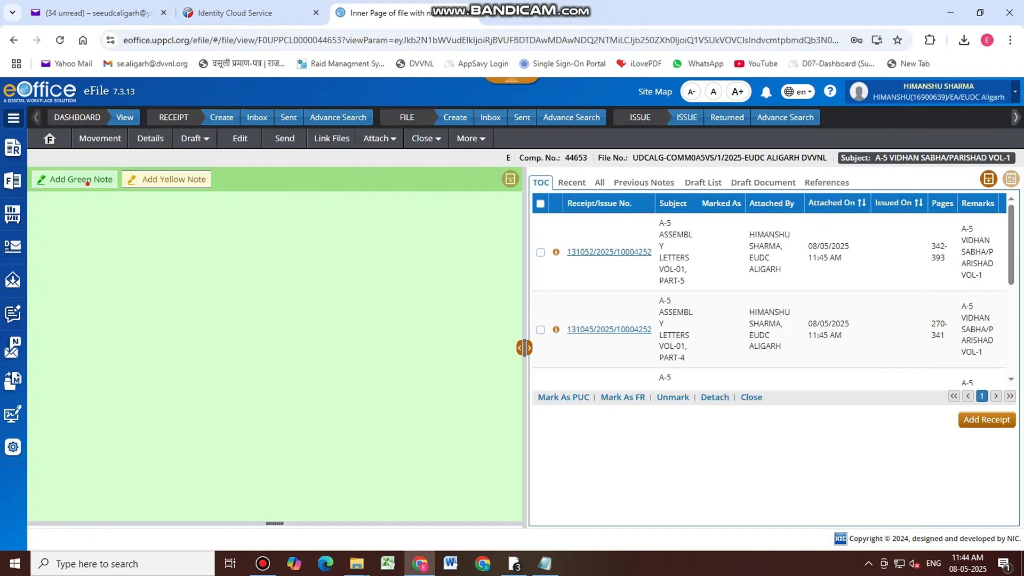
left_click(83, 180)
key("ctrl+v")
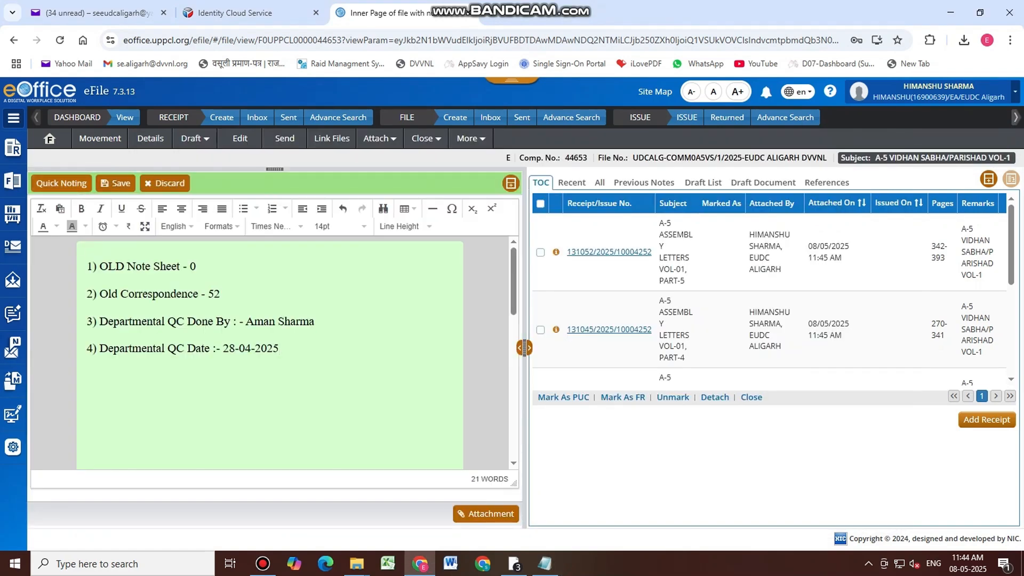
left_click_drag(300, 322, 245, 322)
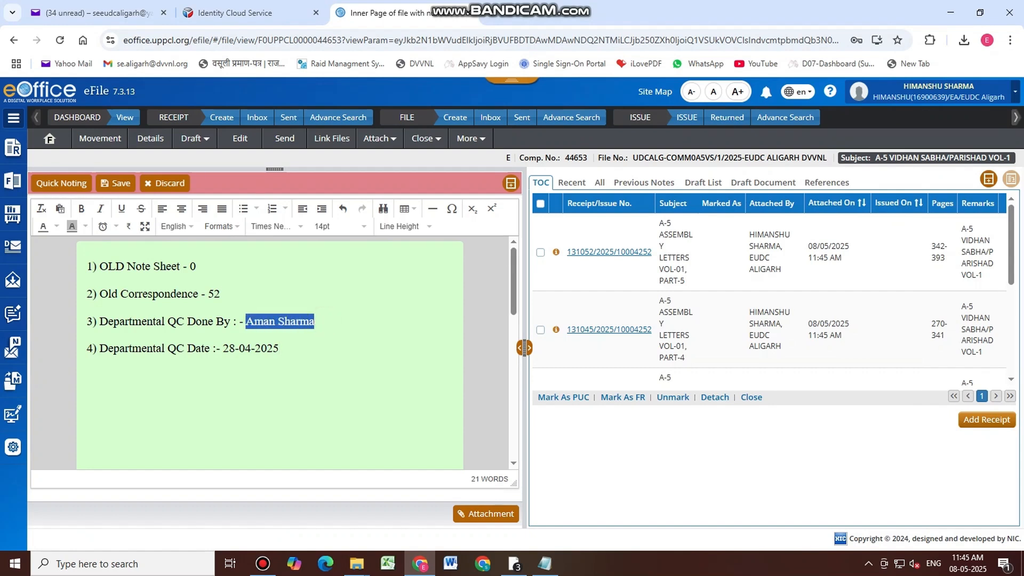
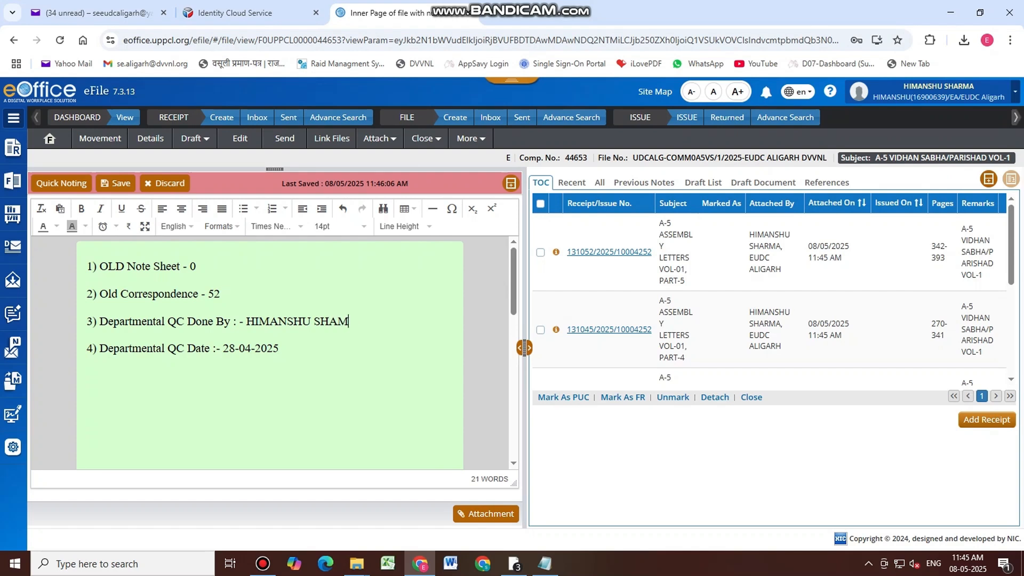
key("BackSpace")
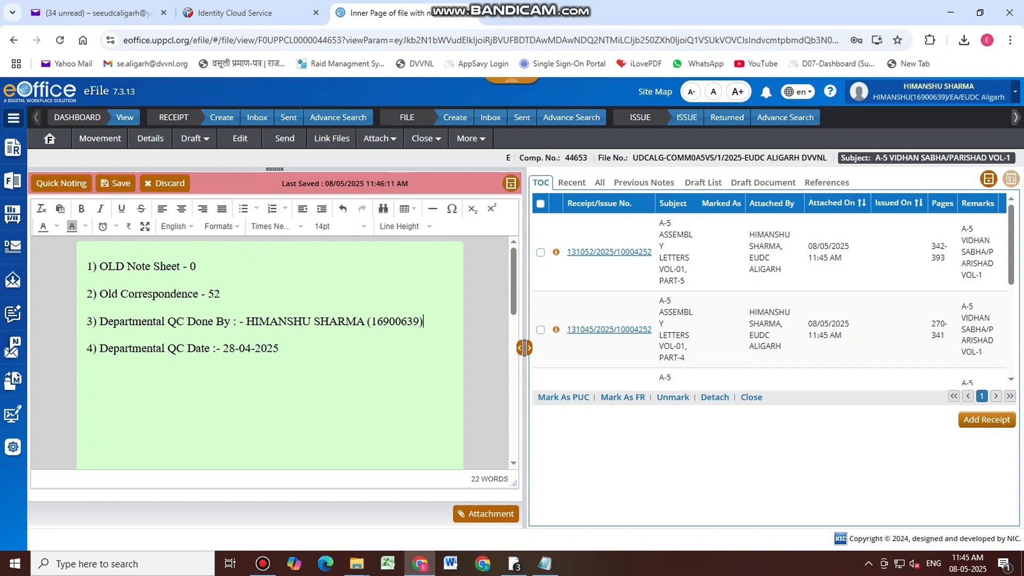
left_click(226, 292)
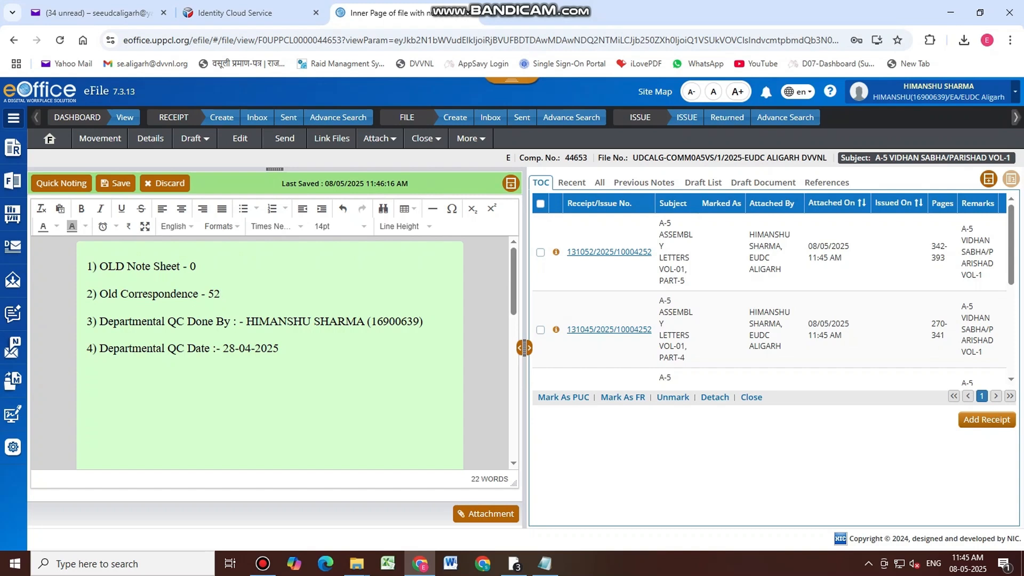
key("BackSpace")
key("BackSpace")
Complete line 2 as 'VOL-1, PART-1 TO 5, TOTAL PAGE-1 TO 392' and save the note
type("VOL-1")
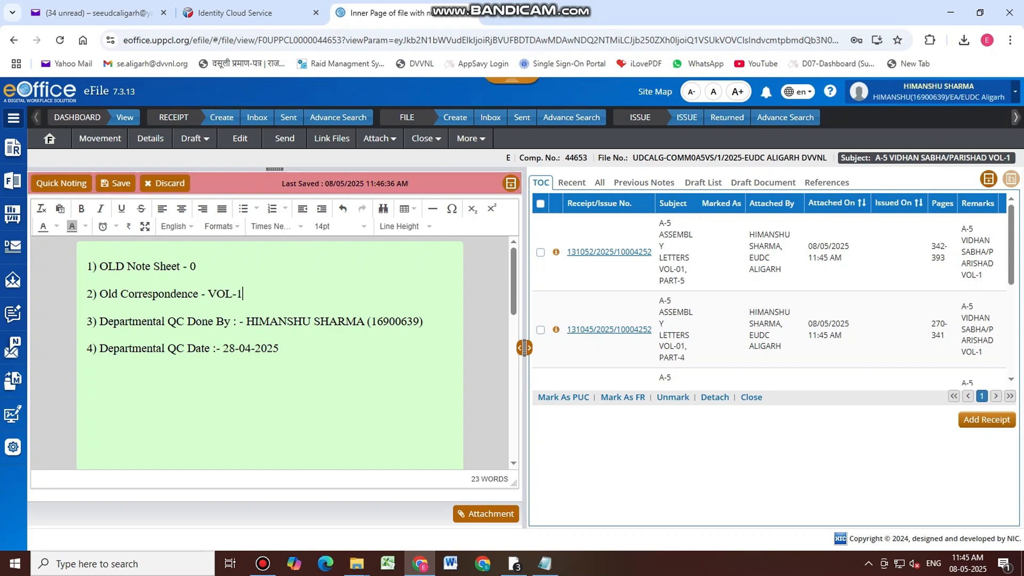
type(", PART-1 TO")
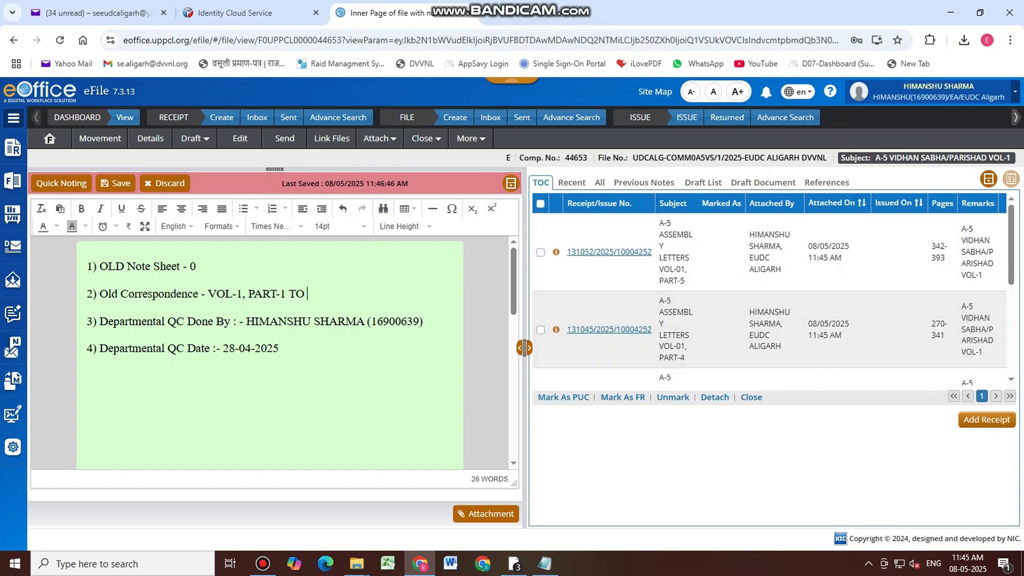
type("5, TOTAL")
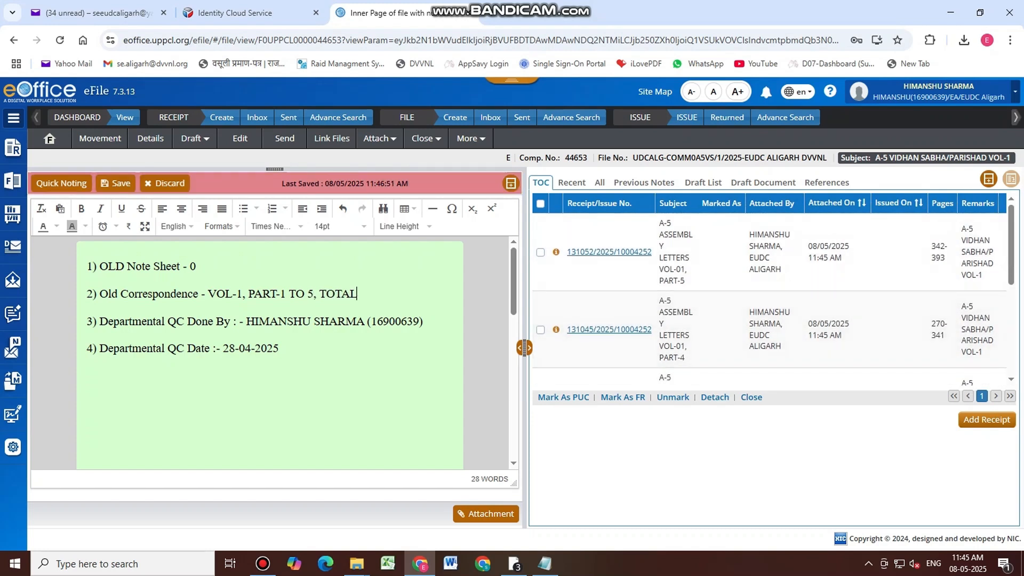
type(" PAGE-")
left_click(278, 295)
scroll(768, 341, "down", 4)
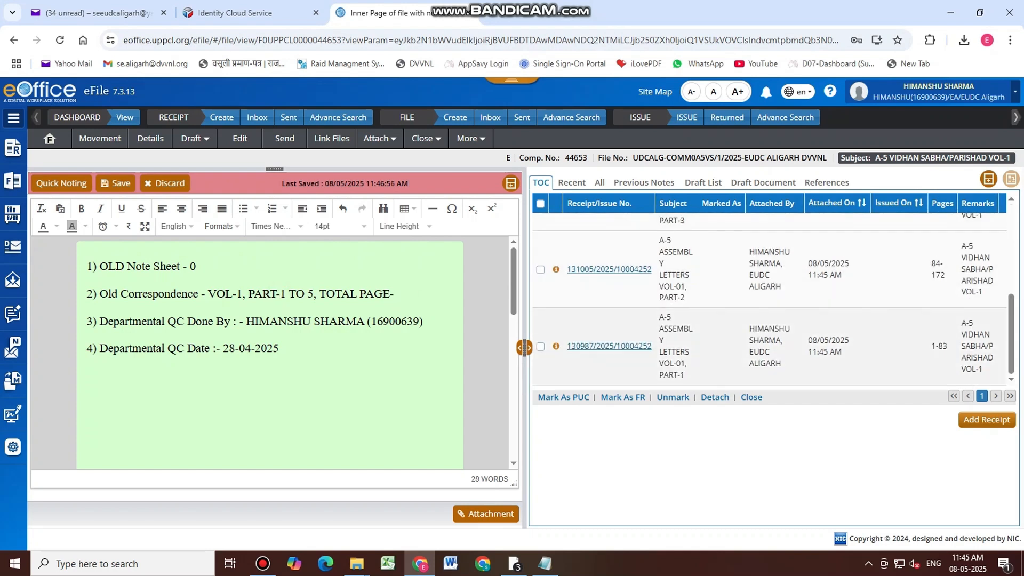
left_click(630, 347)
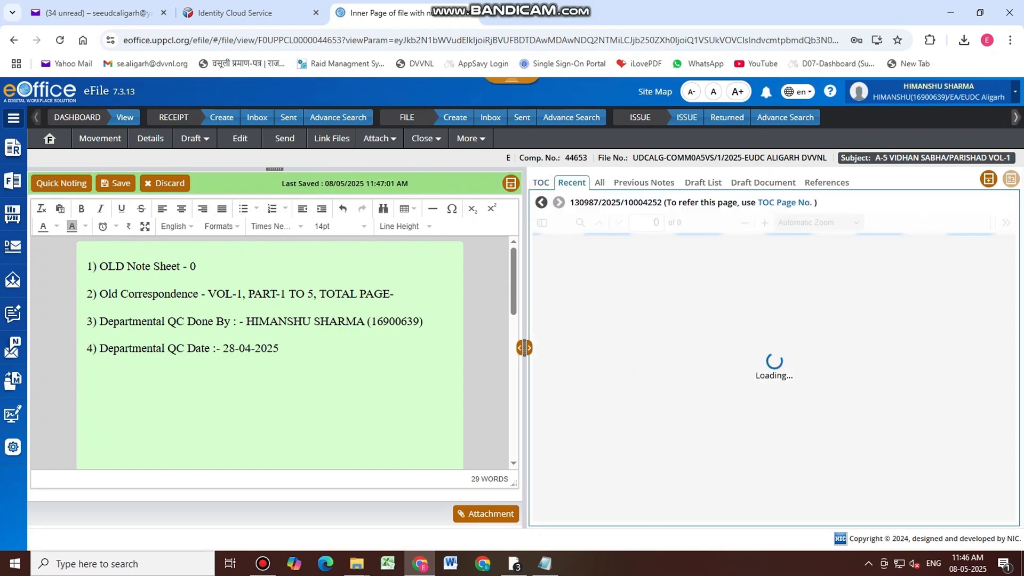
type("1 TO ")
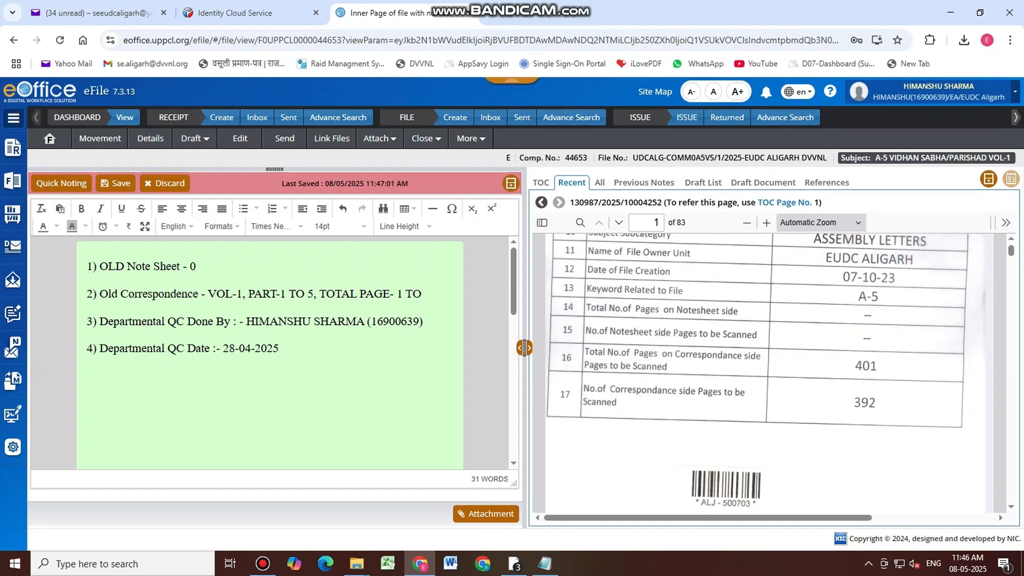
type("392")
left_click(541, 182)
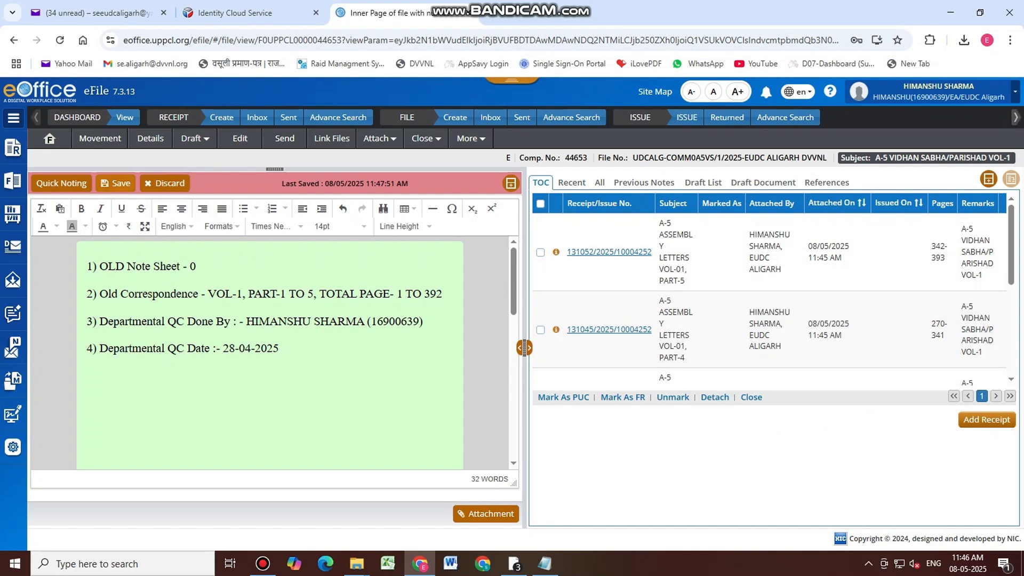
left_click(116, 184)
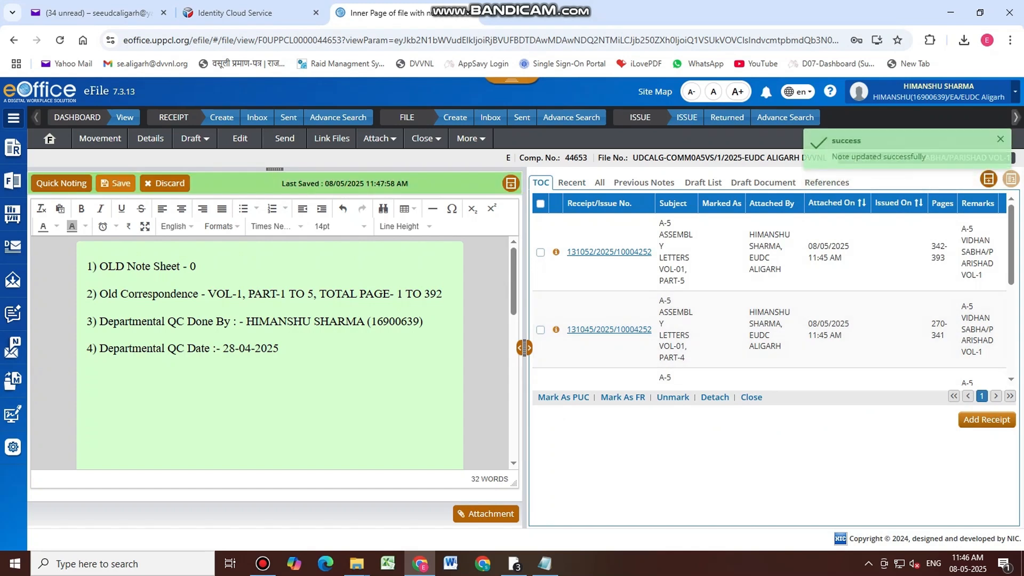
left_click(12, 179)
Under Receipt > Created, select receipts 131082, 131090, 131095 and 131121 and start a new file for them
left_click(86, 260)
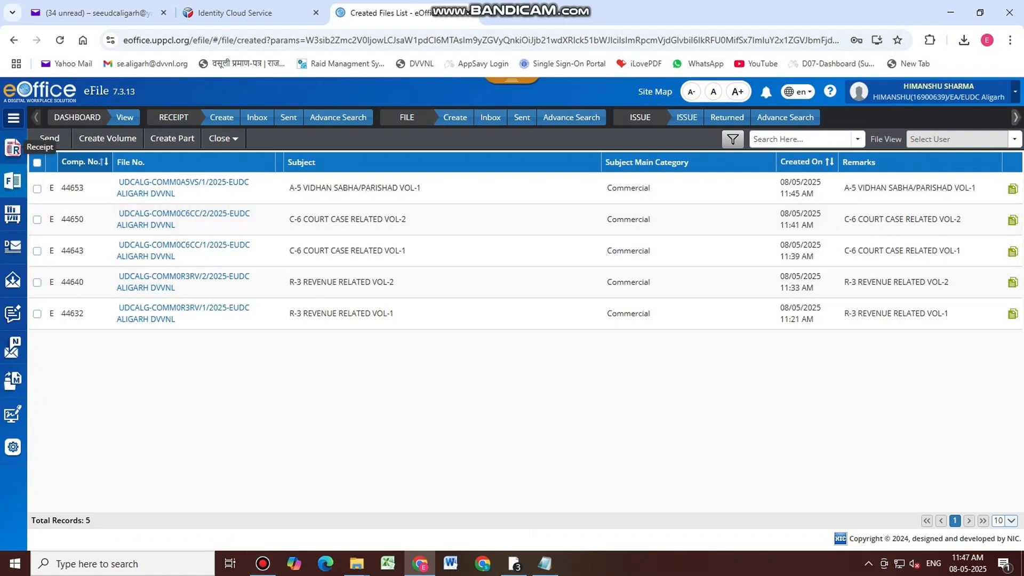
left_click(13, 148)
left_click(54, 209)
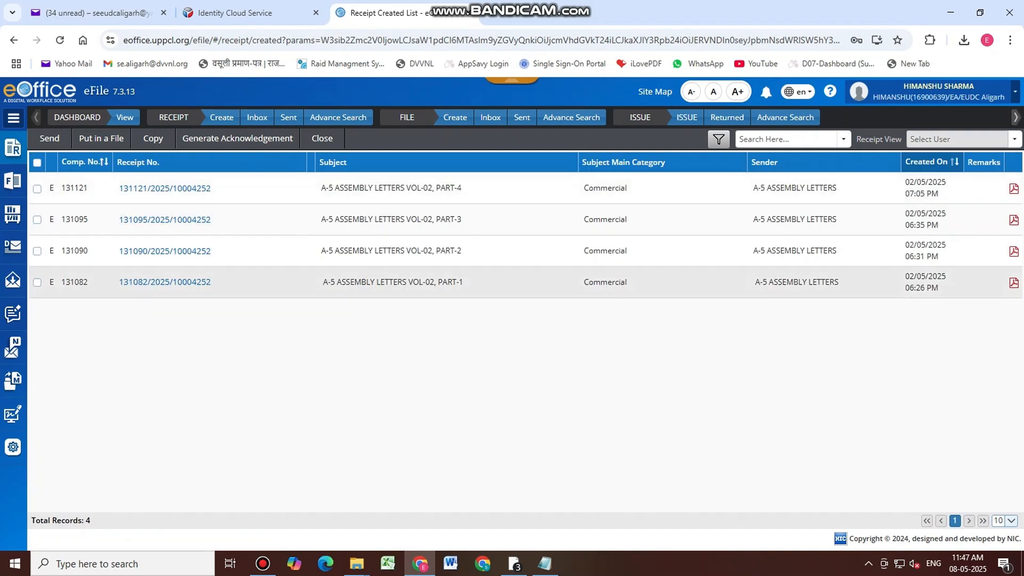
left_click(37, 282)
left_click(37, 250)
left_click(37, 219)
left_click(37, 188)
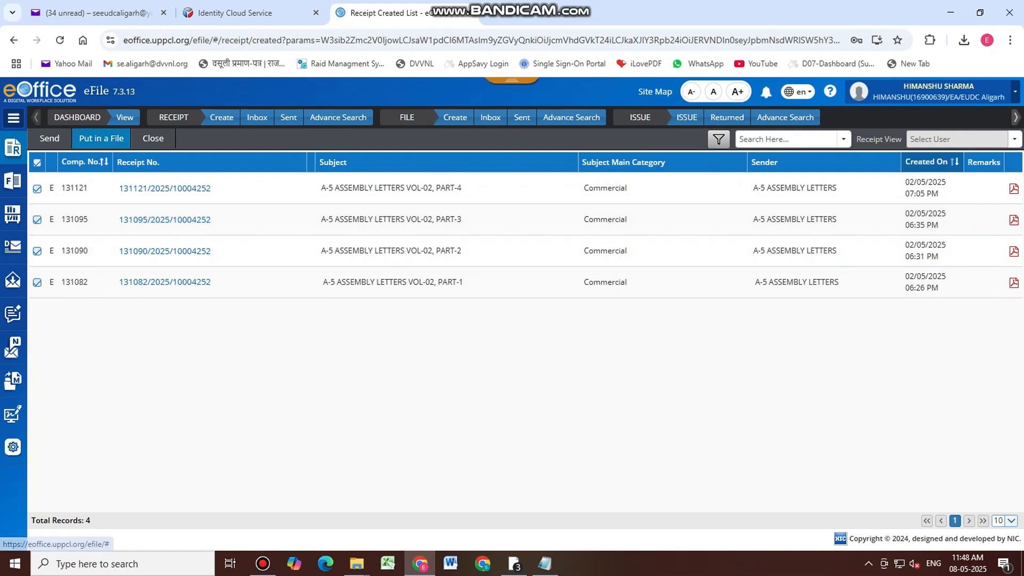
left_click(101, 138)
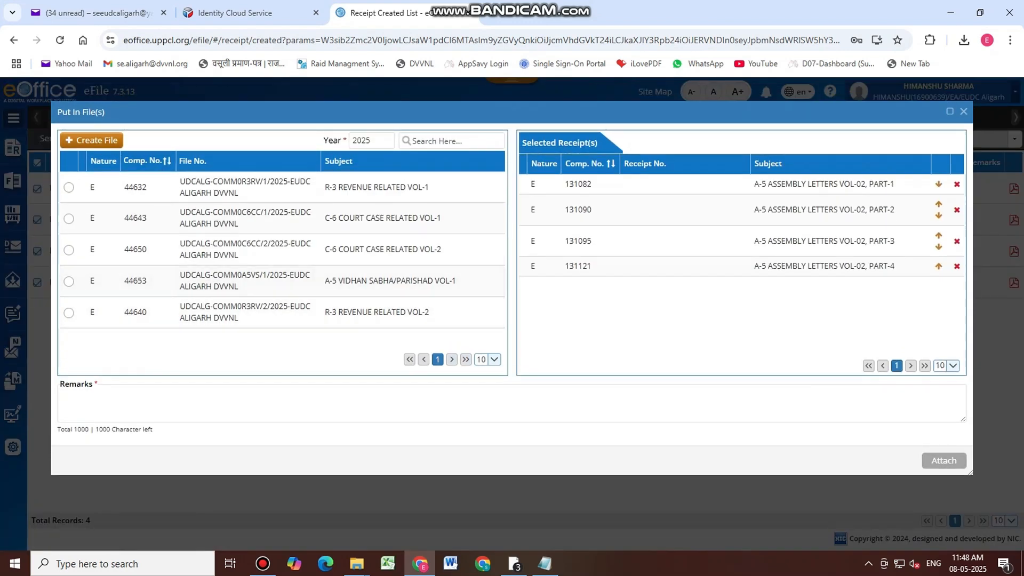
left_click(81, 140)
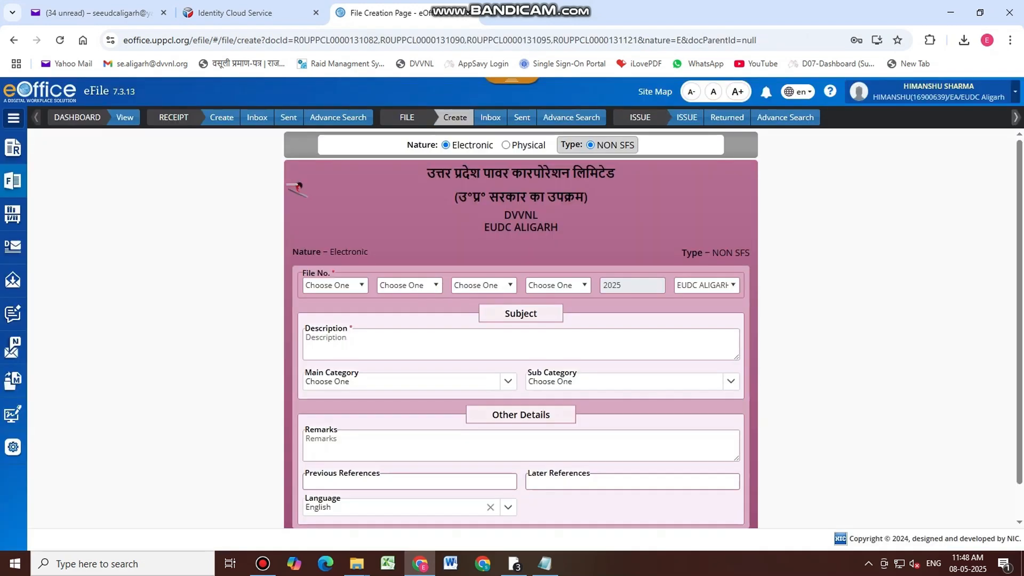
Build the file number from UDCALG-EUDC, COMM-COMMERCIAL and file head A5VS
left_click(335, 285)
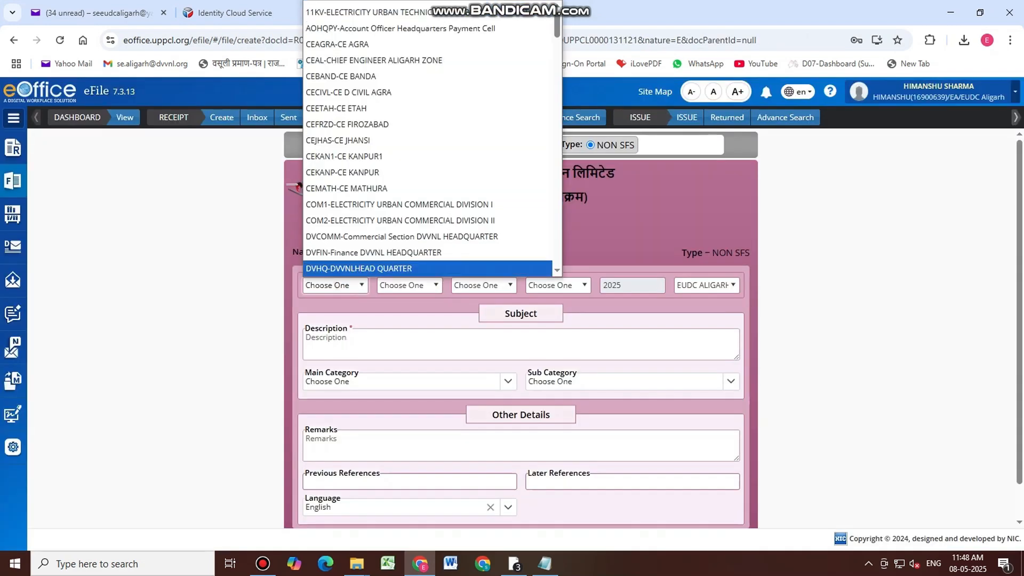
key("u")
key("Return")
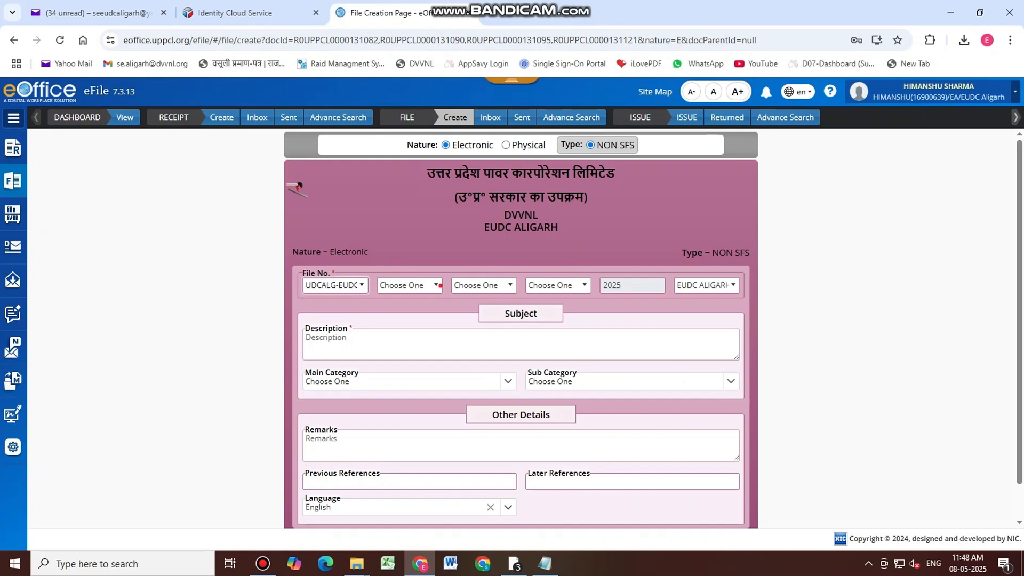
left_click(436, 285)
left_click(435, 318)
left_click(500, 285)
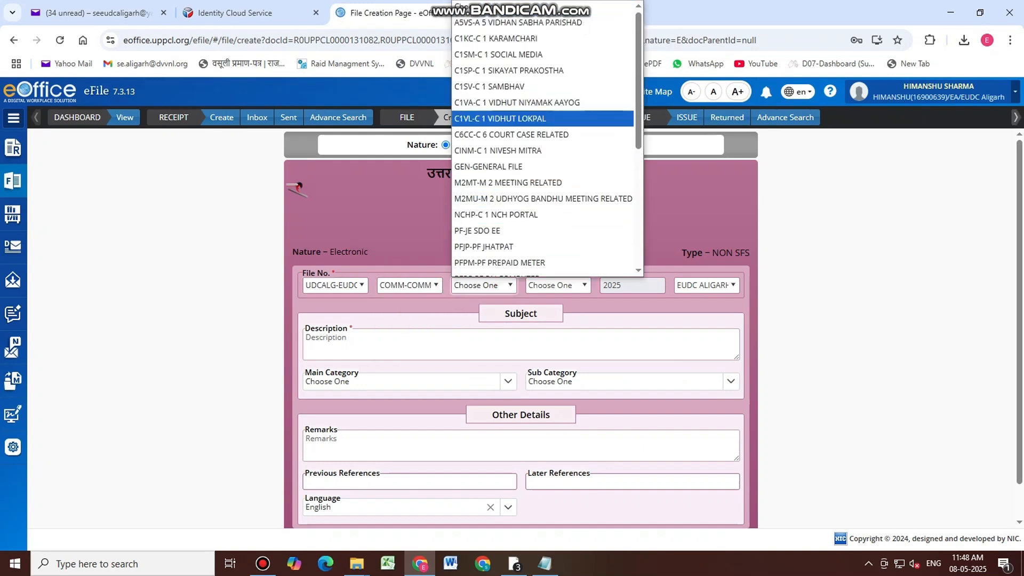
key("Return")
Replace a wrongly pasted text with the description 'A-5 VIDHAN SABHA/PARISHAD VOL-2' and copy it
left_click(386, 351)
key("ctrl+v")
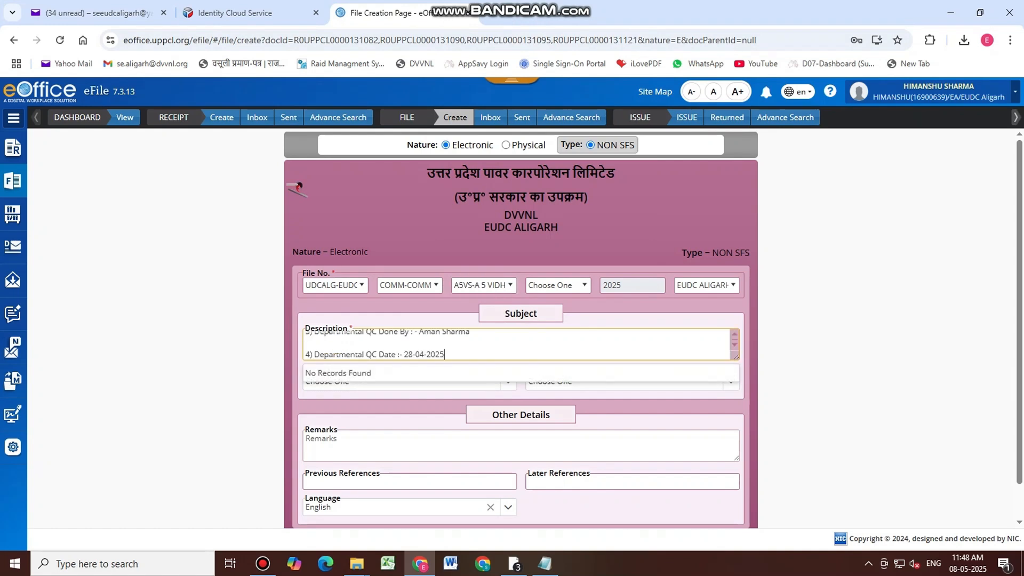
key("ctrl+a")
key("BackSpace")
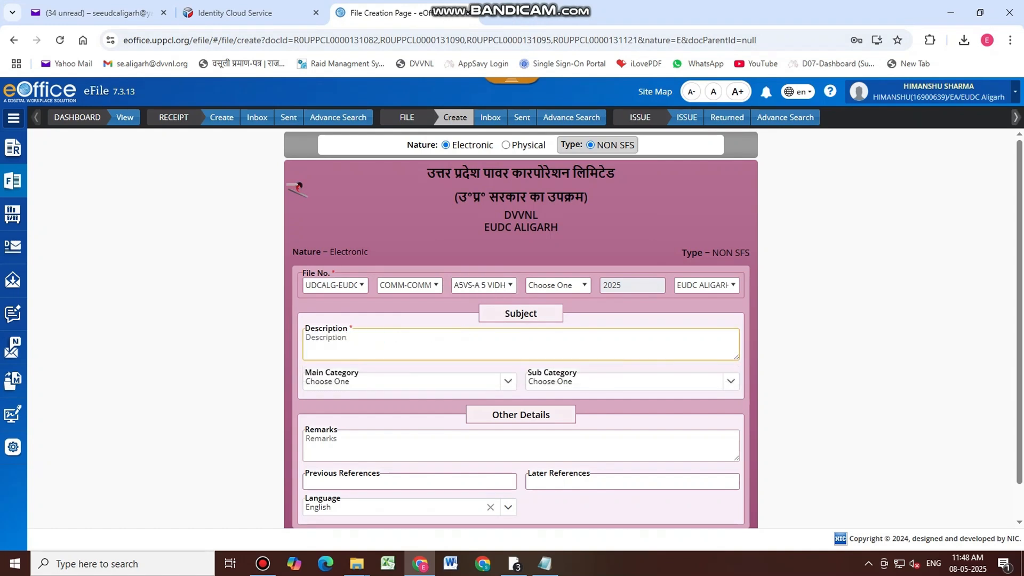
left_click(364, 345)
type("A-5")
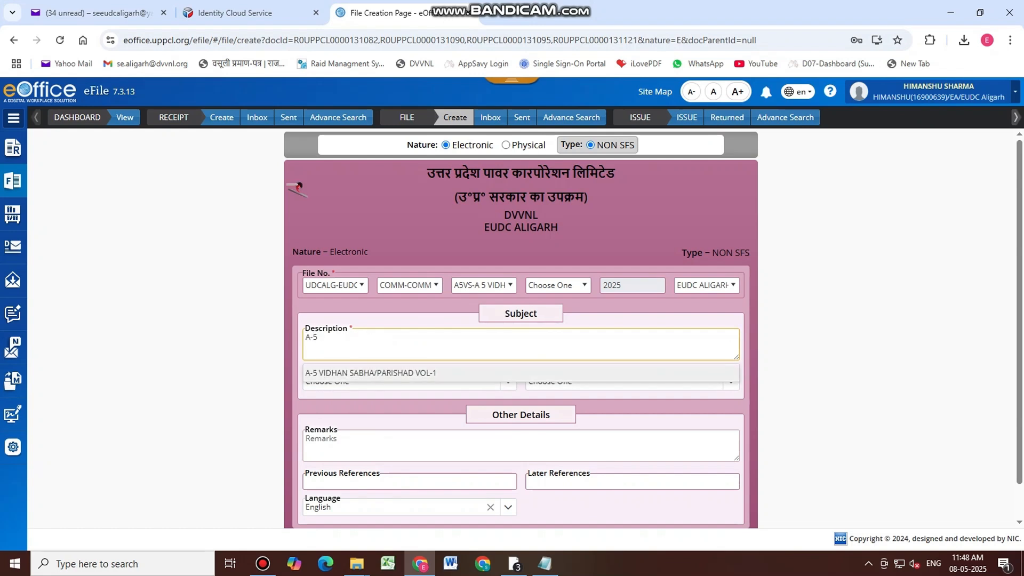
left_click(380, 373)
type("2")
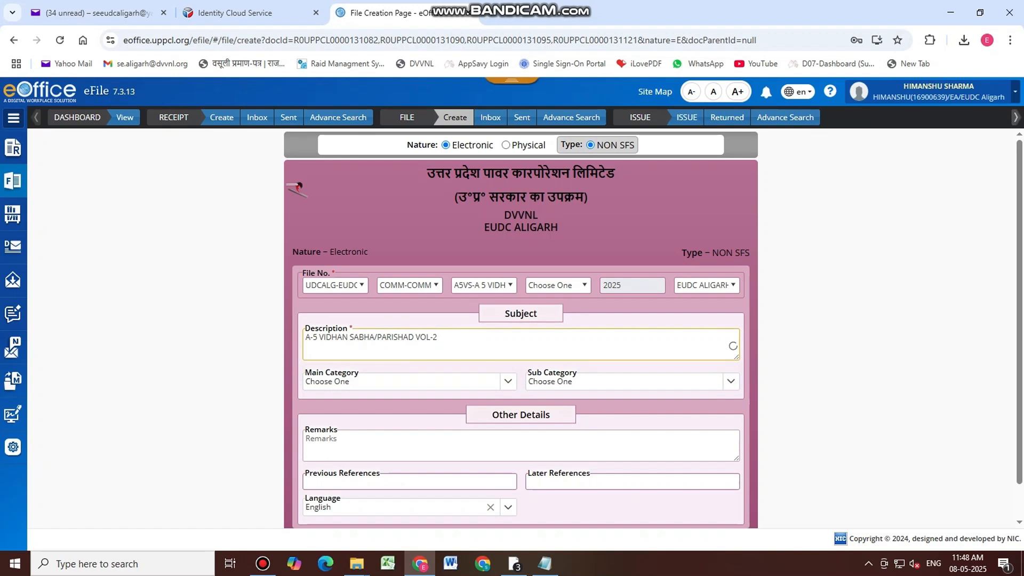
triple_click(448, 346)
key("ctrl+c")
Paste the description into Remarks, choose Commercial, and create the file enclosing the receipts
left_click(361, 440)
key("ctrl+v")
left_click(386, 386)
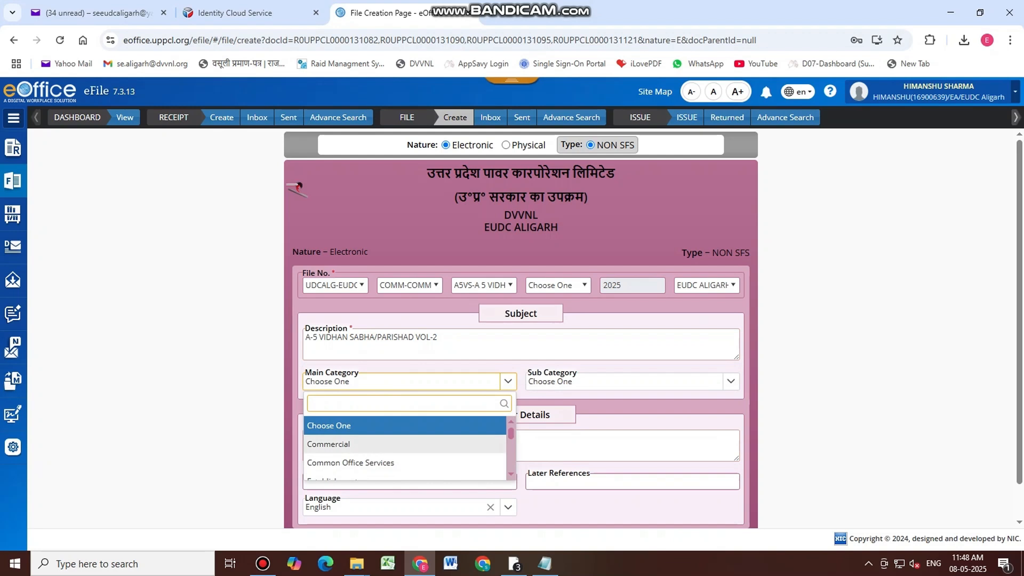
left_click(373, 443)
scroll(520, 328, "down", 1)
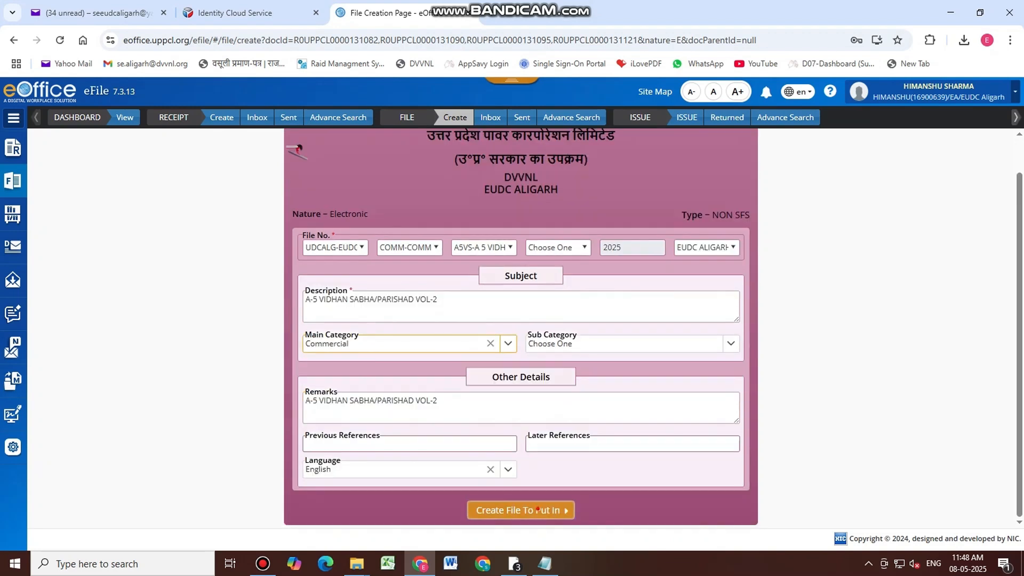
left_click(520, 510)
left_click(560, 189)
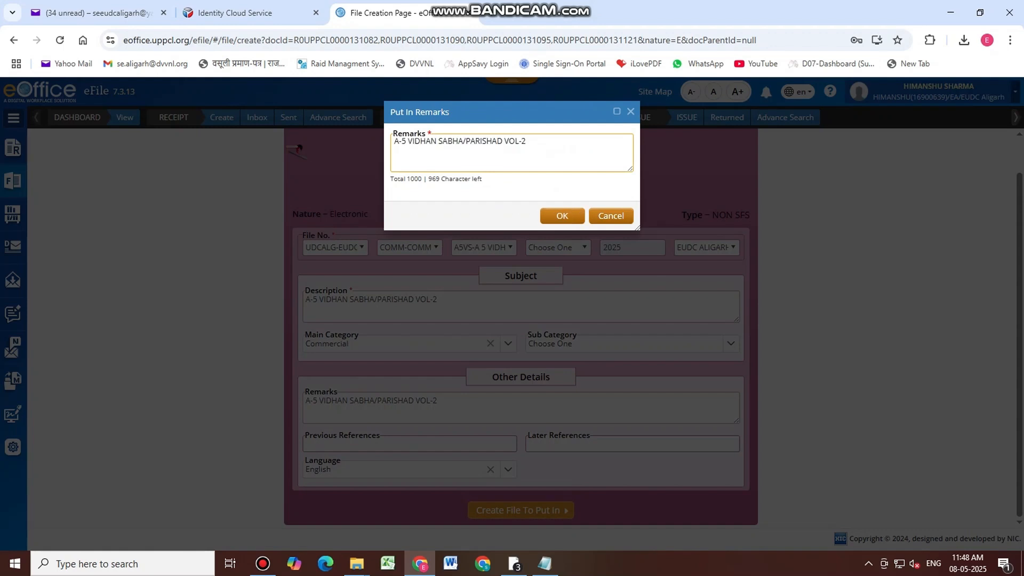
left_click(562, 216)
left_click(563, 214)
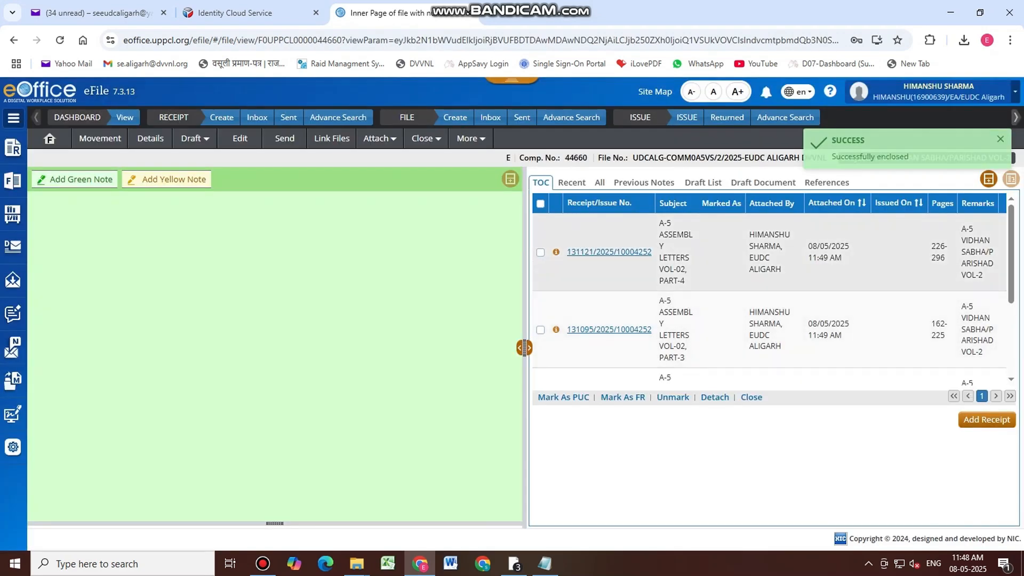
Open a green note for the new VOL-2 file
left_click(74, 180)
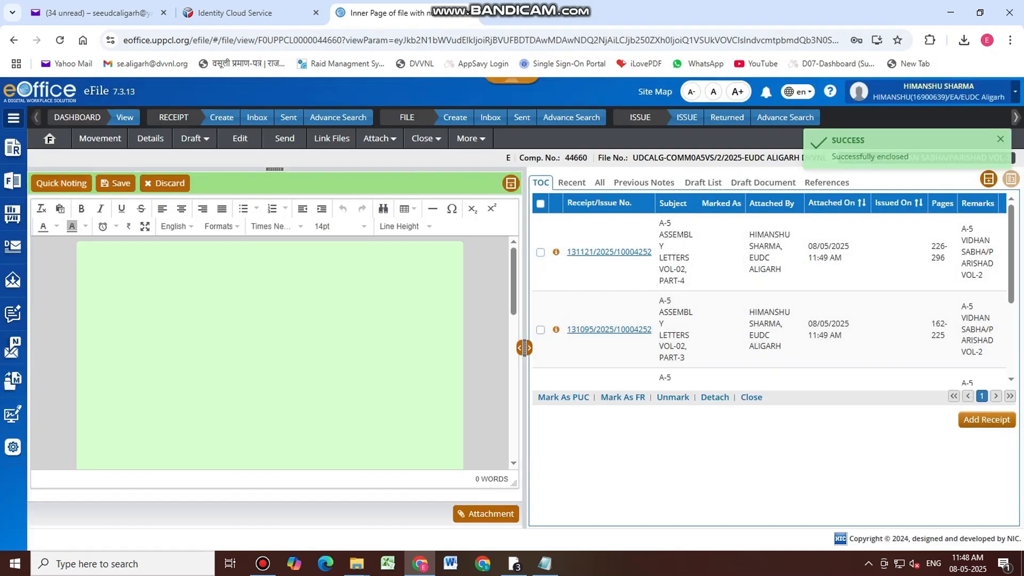
scroll(770, 342, "down", 3)
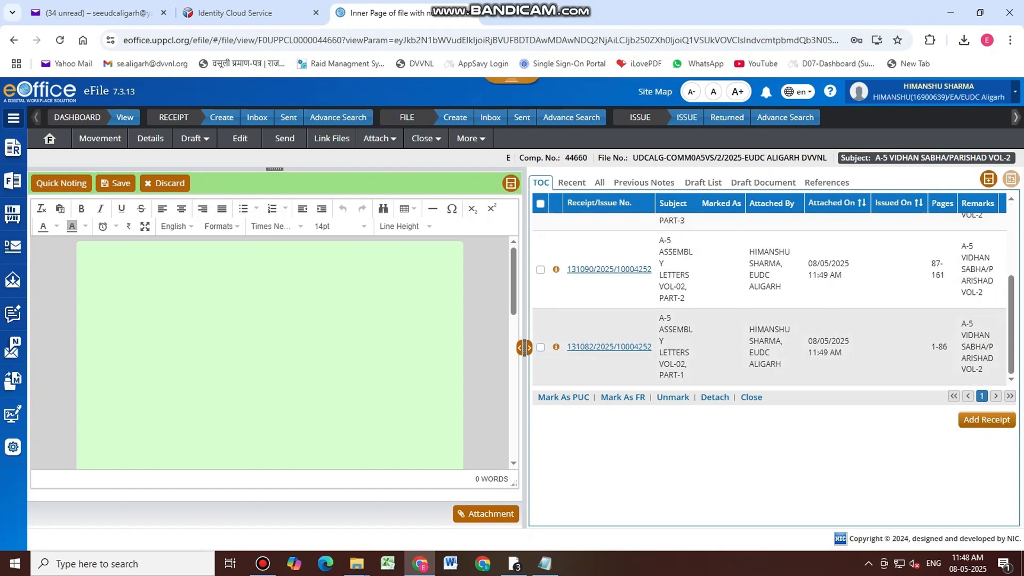
scroll(770, 299, "up", 3)
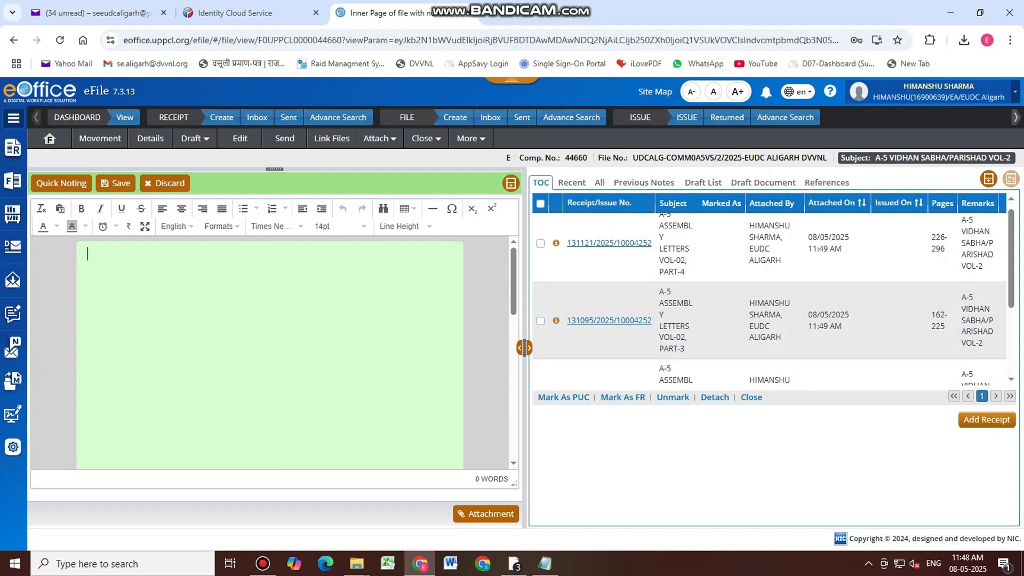
scroll(770, 291, "down", 3)
scroll(770, 299, "up", 3)
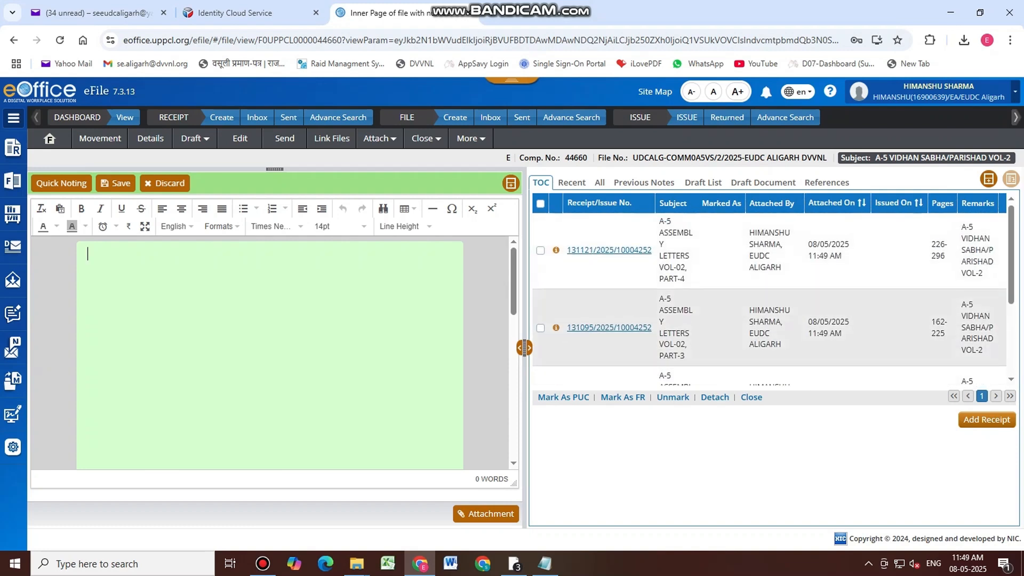
scroll(612, 330, "down", 3)
Open receipt 131082, then paste the four saved header lines from Notepad into the note
left_click(612, 346)
scroll(640, 345, "down", 6)
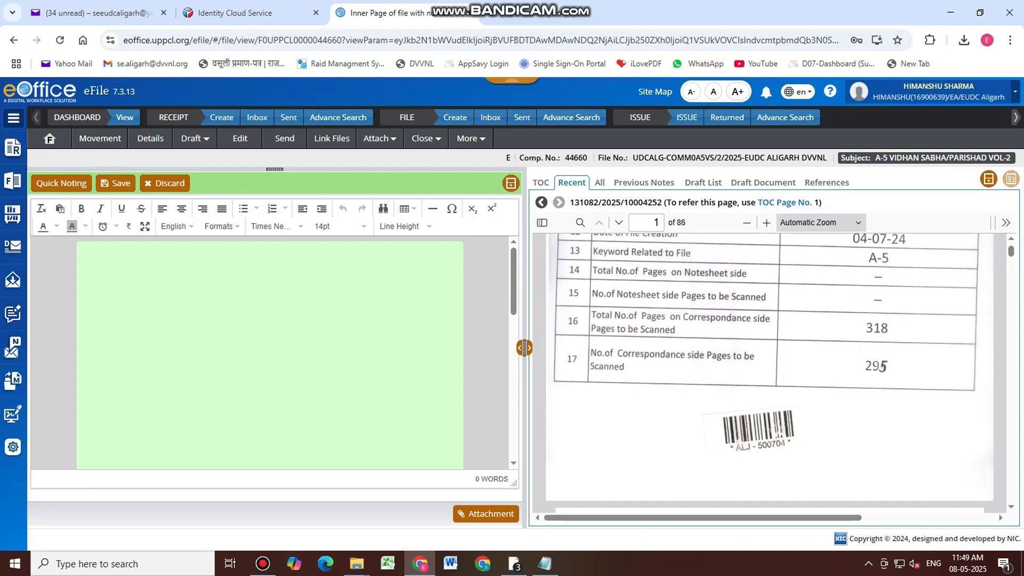
left_click(544, 564)
left_click_drag(342, 373, 141, 286)
key("ctrl+c")
key("alt+Tab")
left_click(105, 313)
key("ctrl+v")
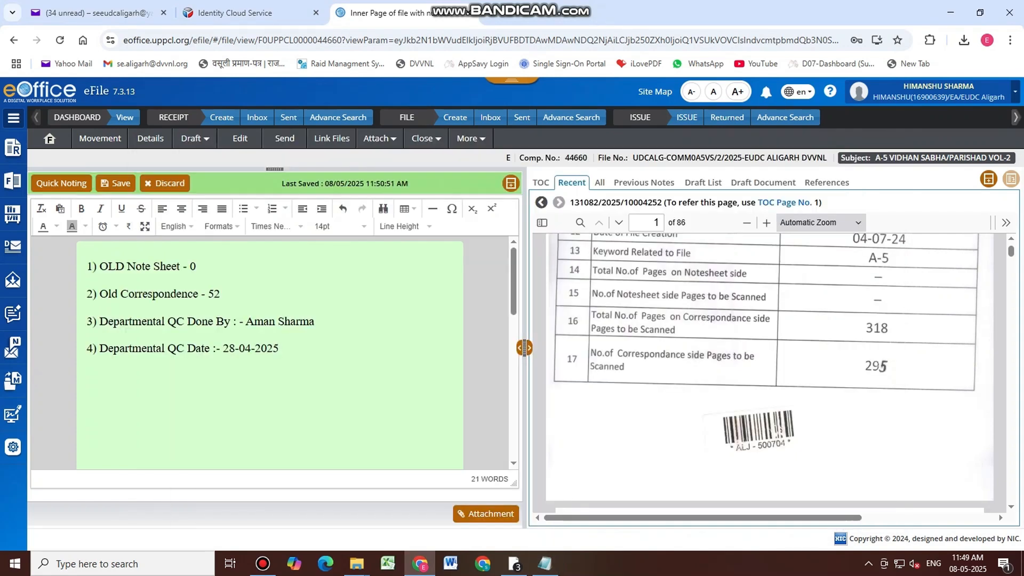
Change line 2 of the note to 'VOL-2, PART-1 TO 4, TOTAL PAGE- 1 TO 295'
left_click(223, 294)
key("BackSpace")
key("BackSpace")
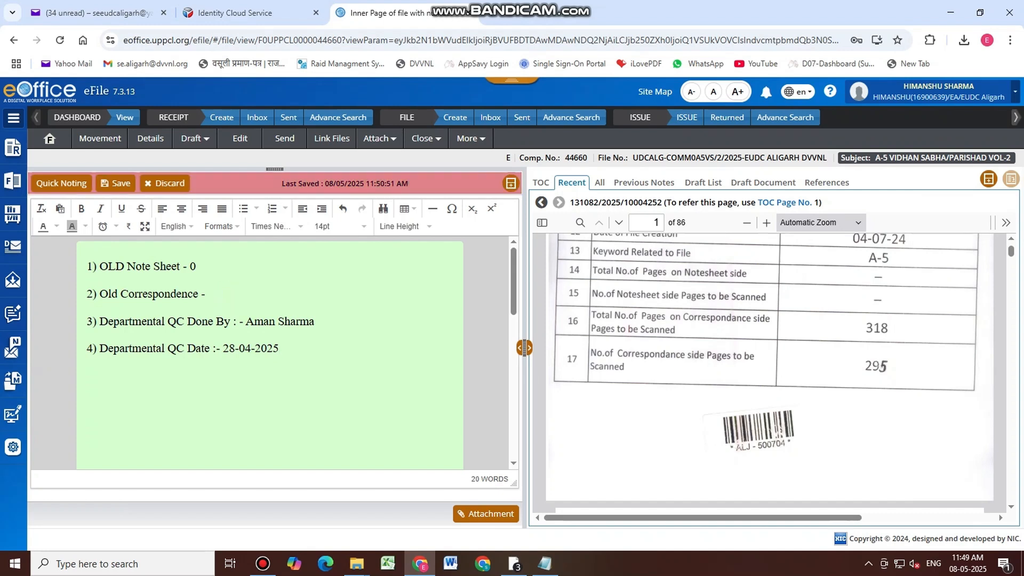
type("VOL-2, PART-")
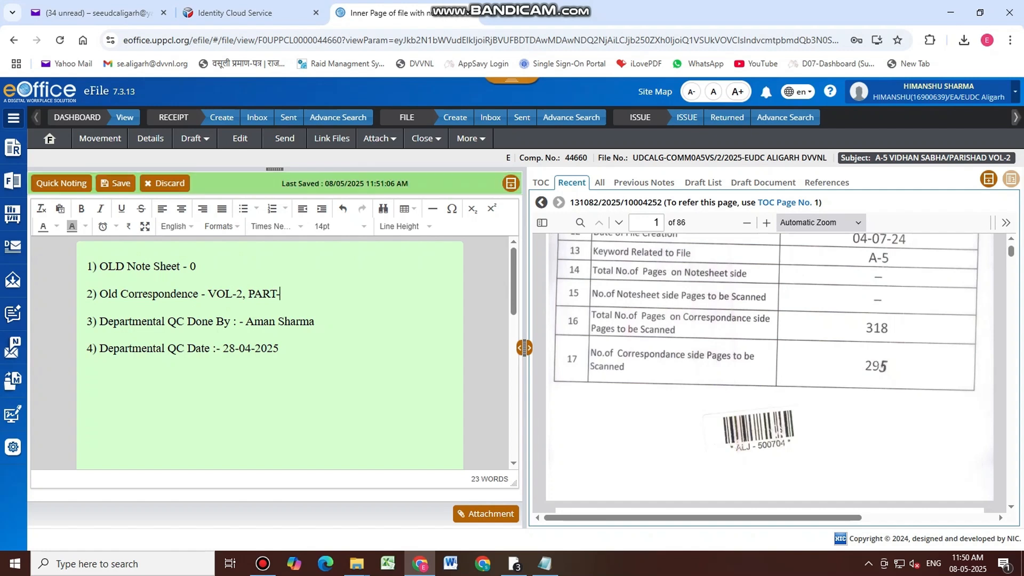
type("1-4")
key("BackSpace")
key("BackSpace")
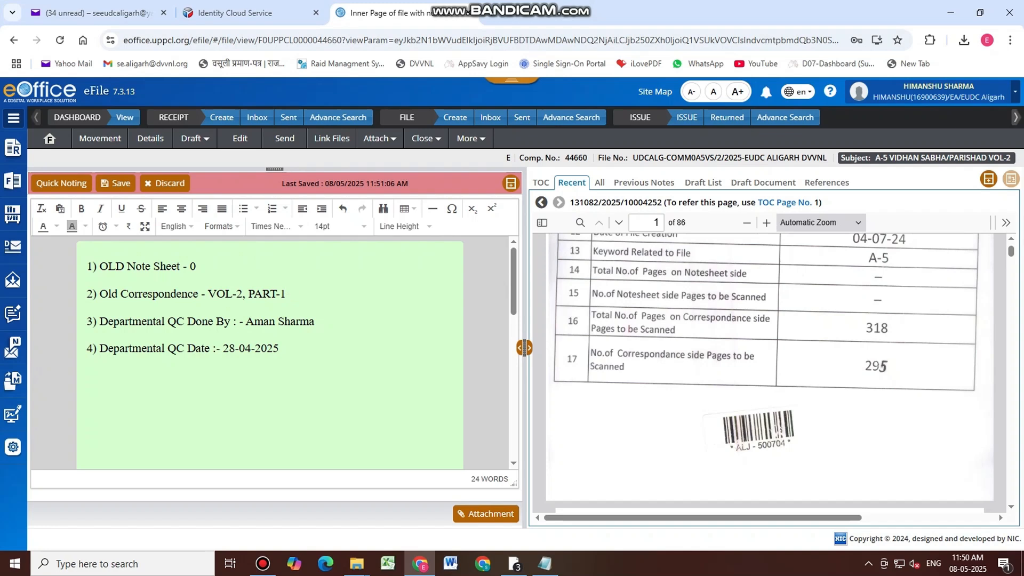
type("TO")
key("BackSpace")
key("BackSpace")
key("BackSpace")
type("1 TO 4, TOTAL PAGE-")
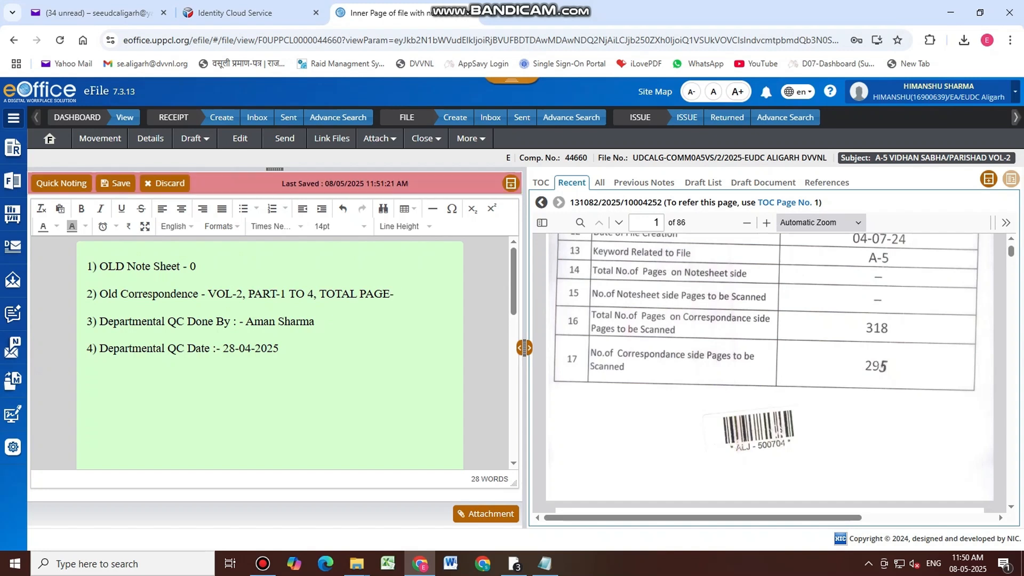
type(" 1 TO 295")
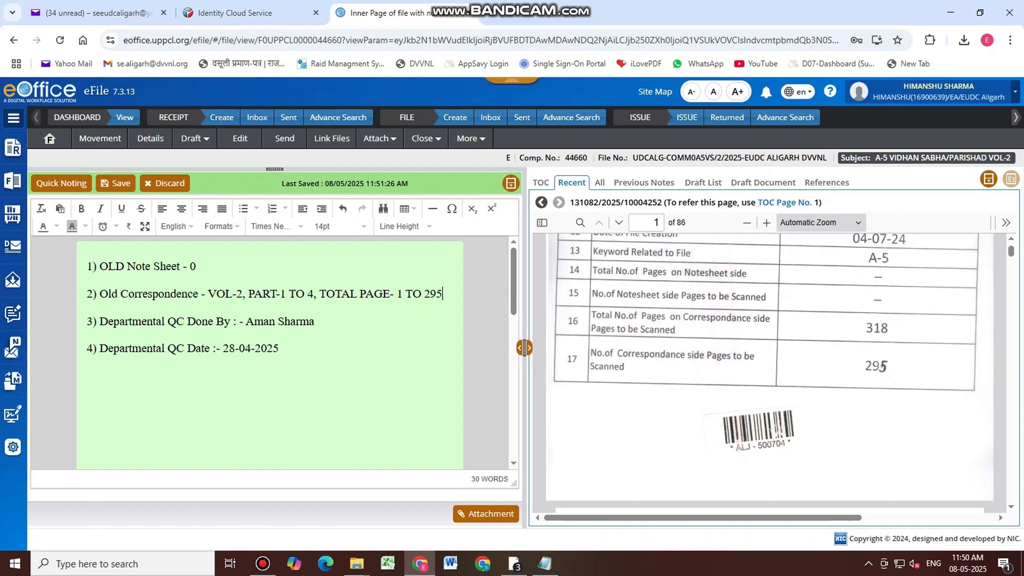
left_click(541, 183)
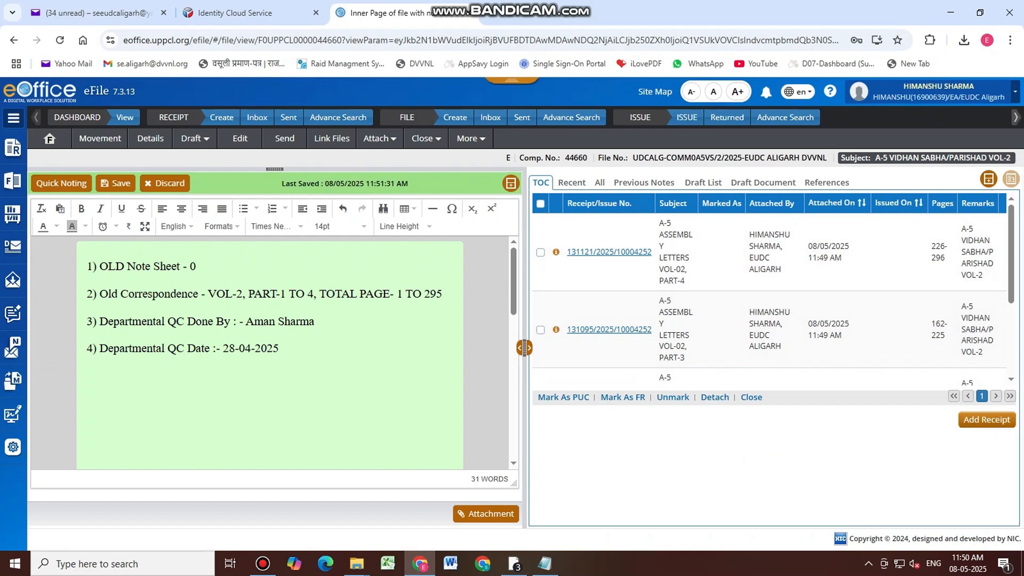
Replace the QC name with your own name and employee number, then list created files
left_click_drag(315, 322, 246, 322)
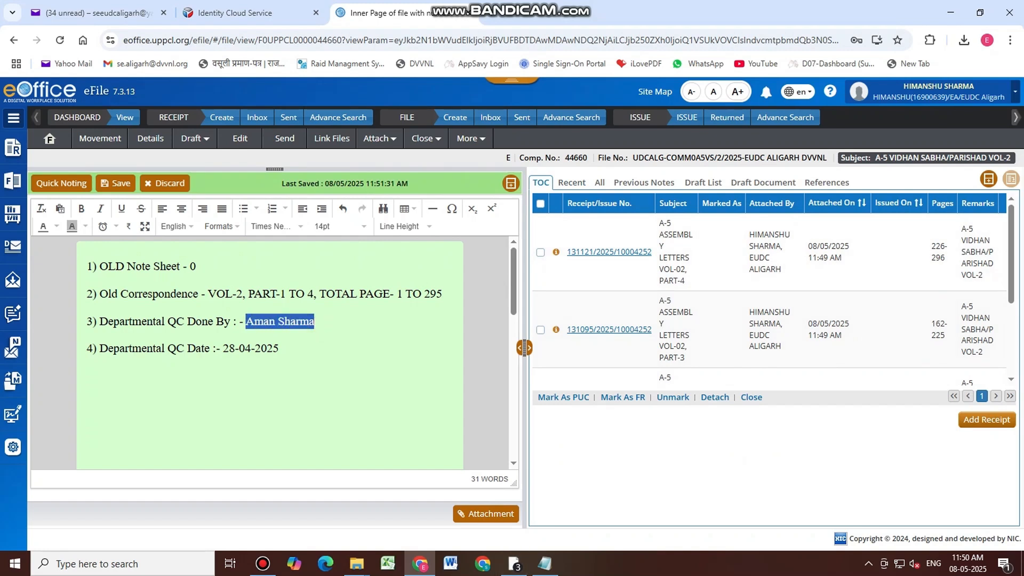
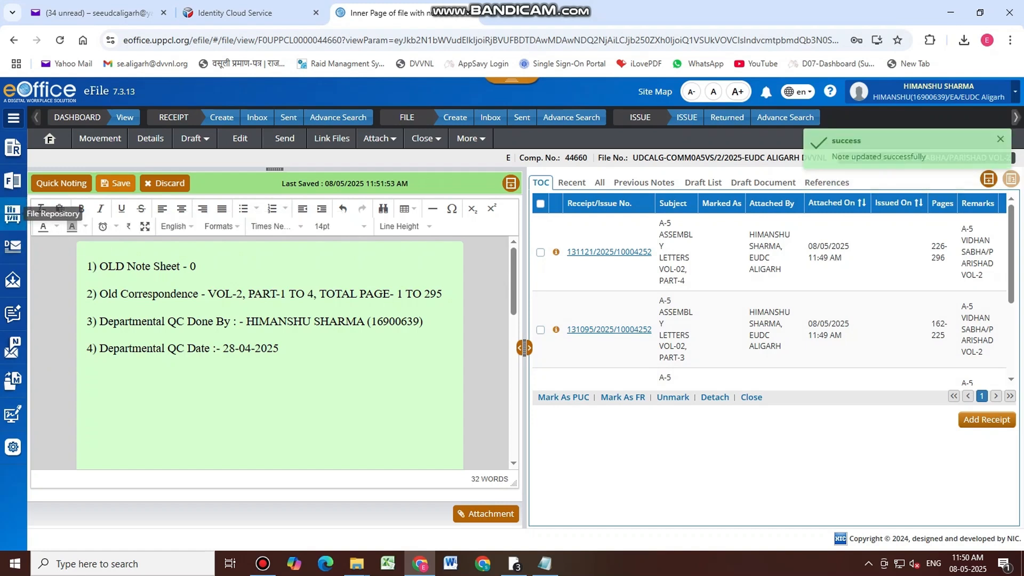
left_click(13, 181)
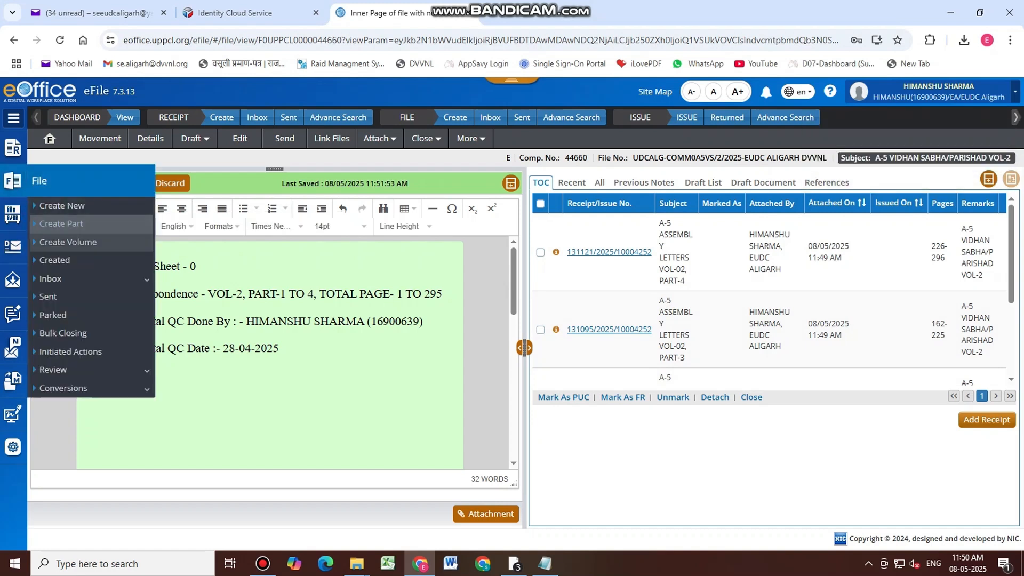
left_click(78, 260)
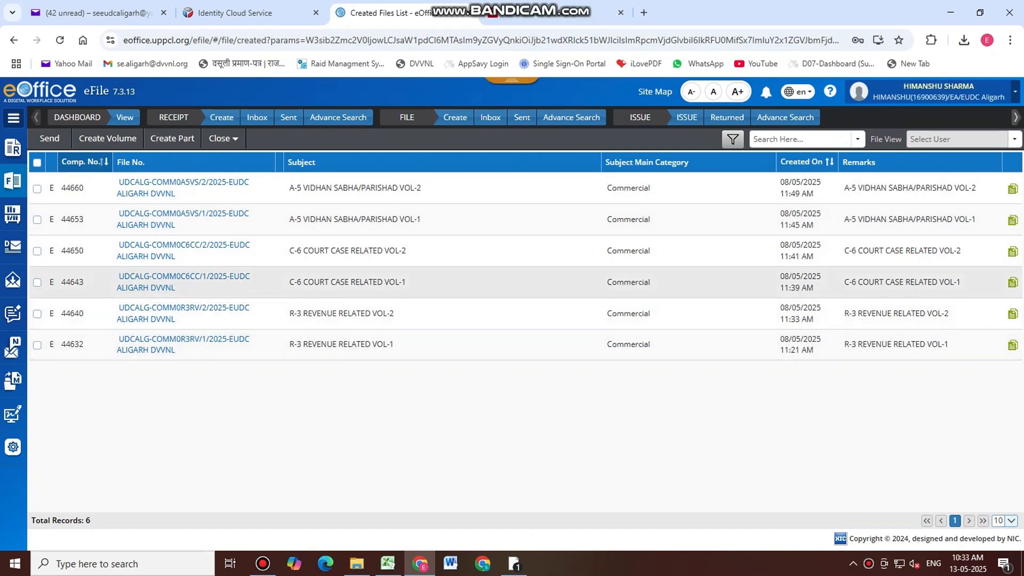
Select all six created files to send to the EE of EUDC Aligarh, with email notification
left_click(37, 162)
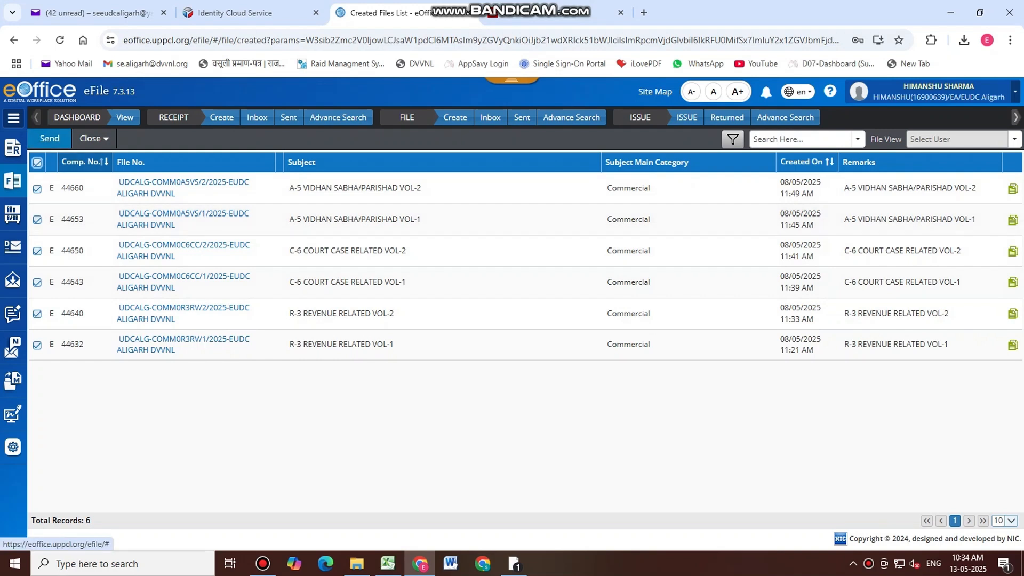
left_click(50, 138)
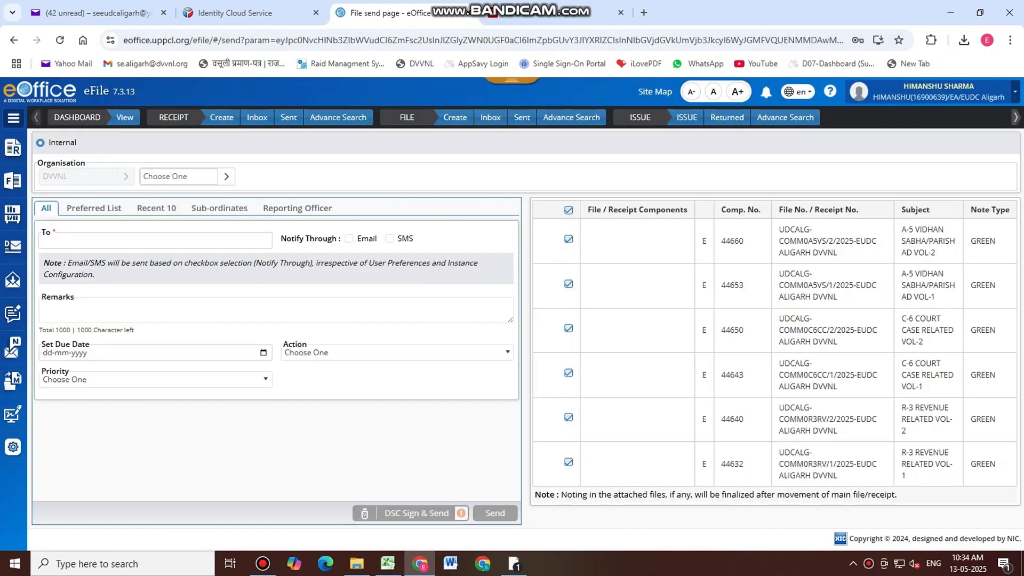
left_click(105, 240)
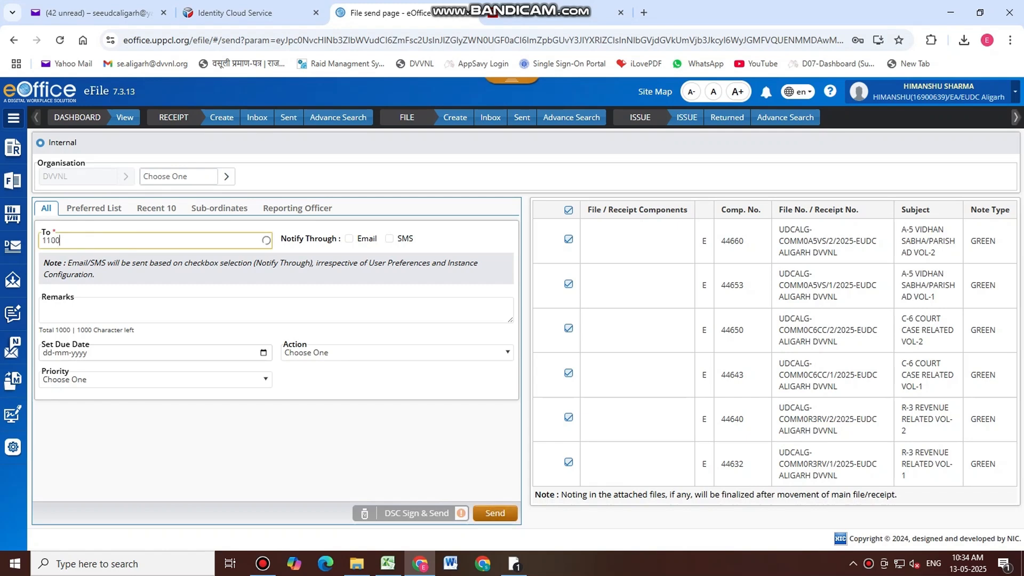
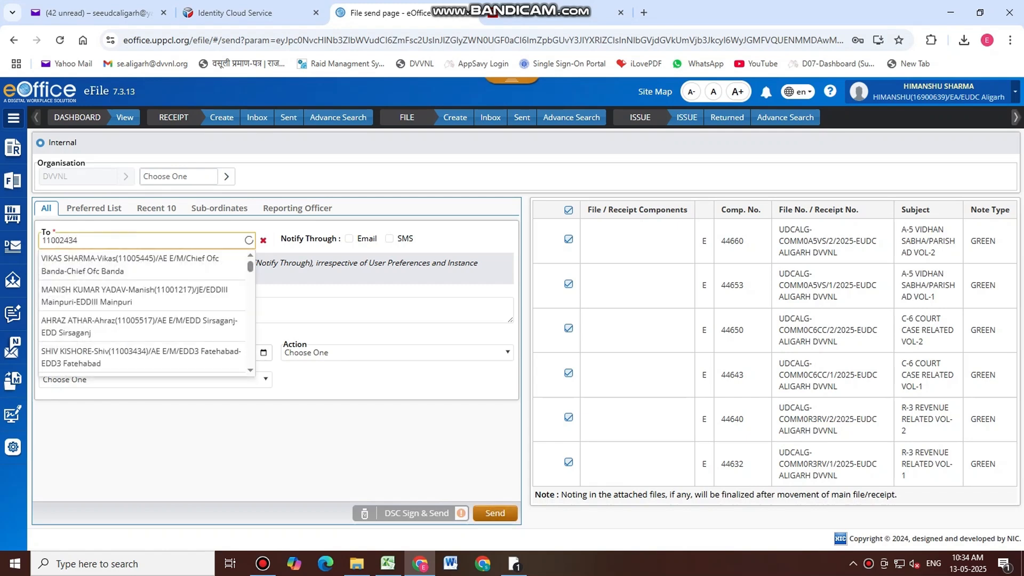
key("BackSpace")
key("BackSpace")
key("BackSpace")
key("BackSpace")
key("BackSpace")
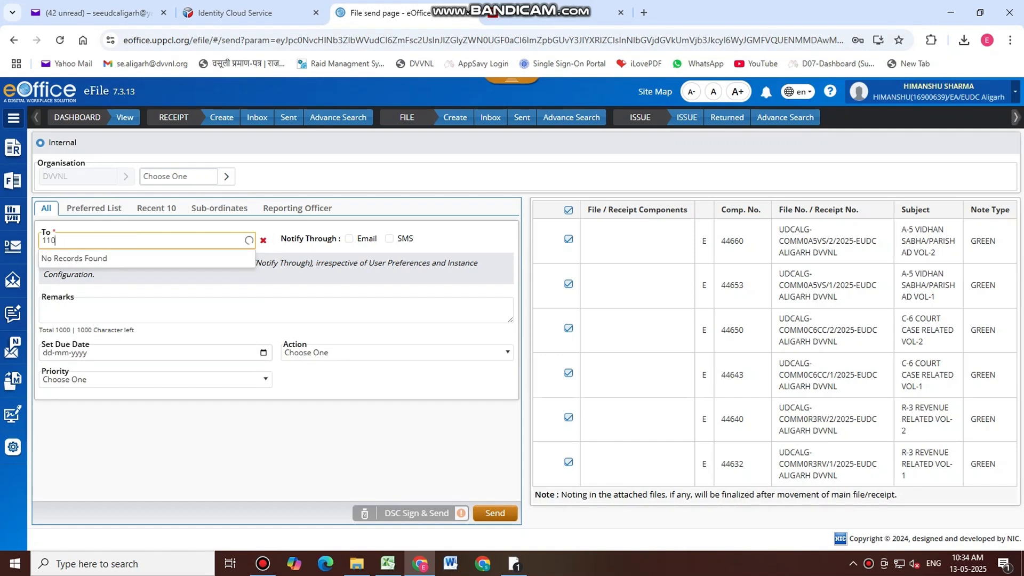
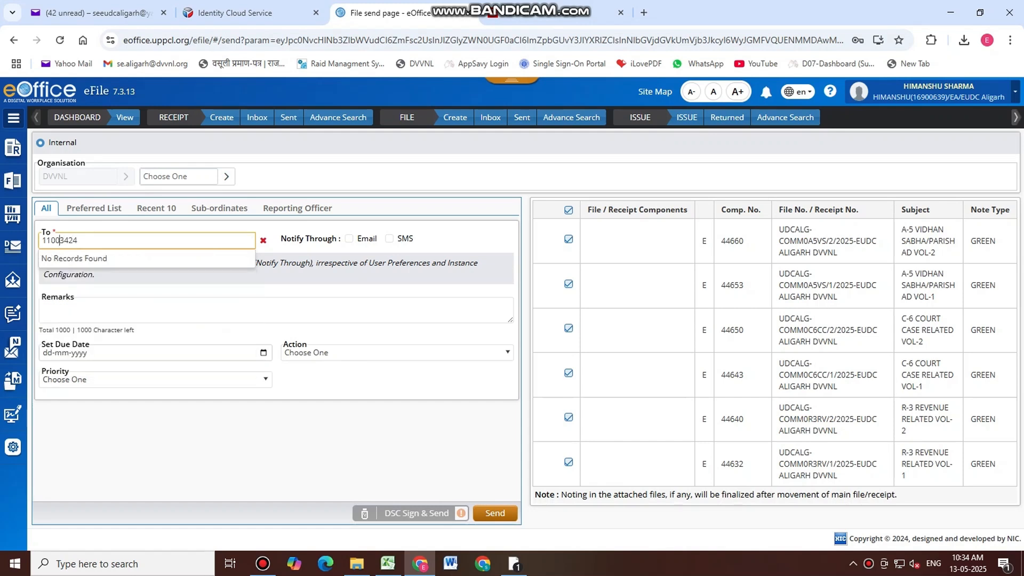
key("Down")
left_click(112, 260)
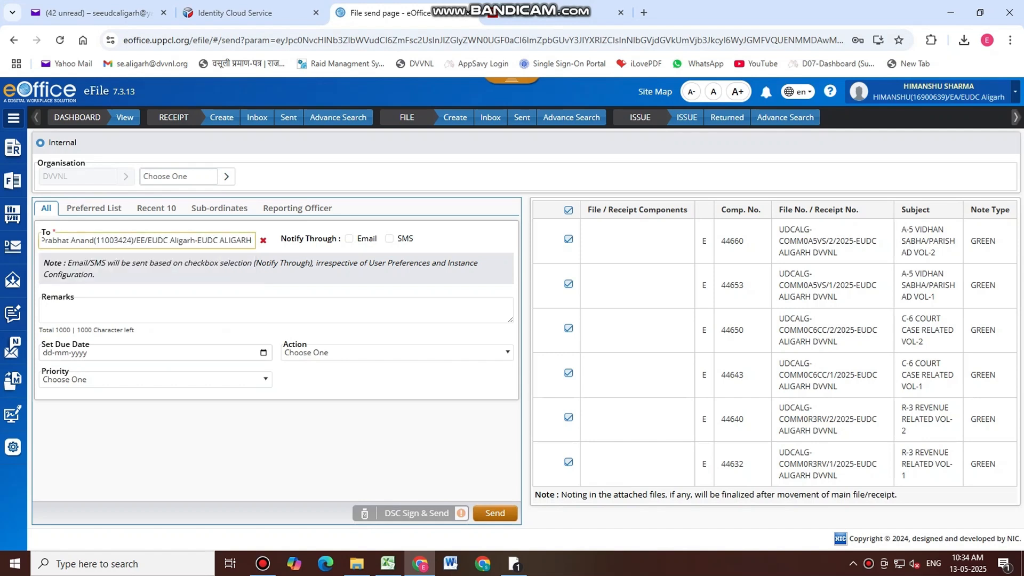
left_click(350, 239)
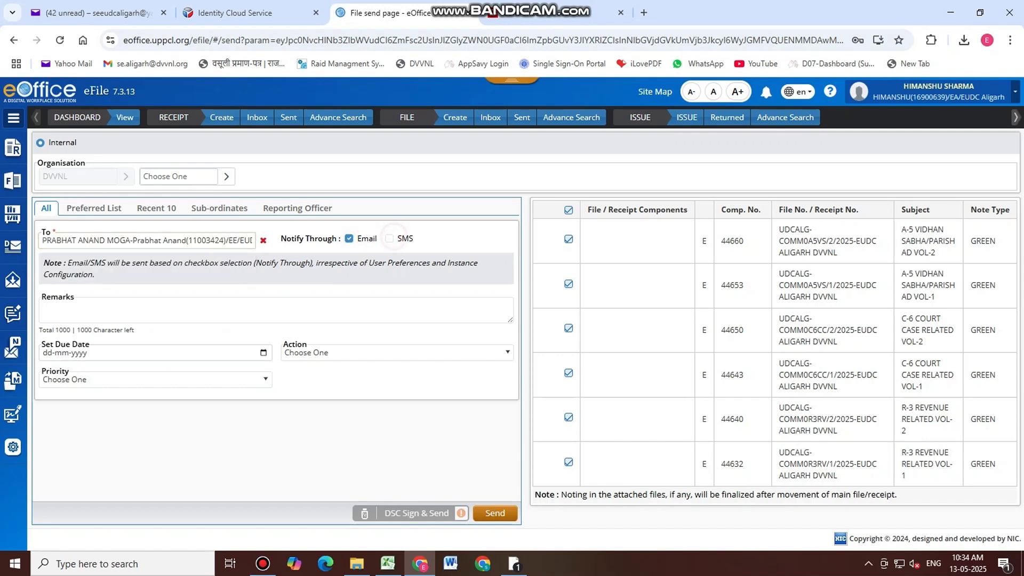
Set the send action to For Approval, leaving SMS notification off
left_click(390, 238)
left_click(264, 380)
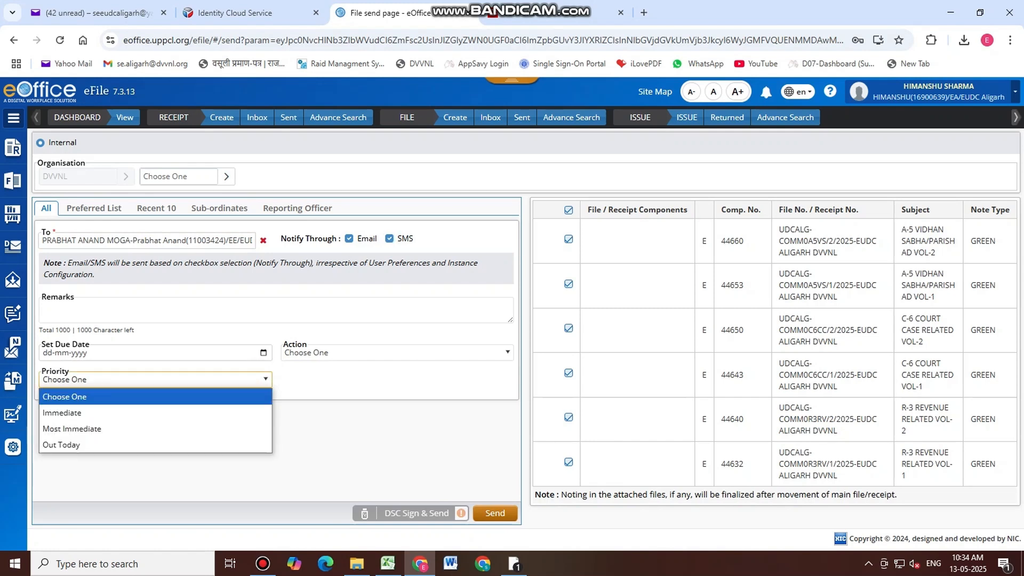
left_click(344, 353)
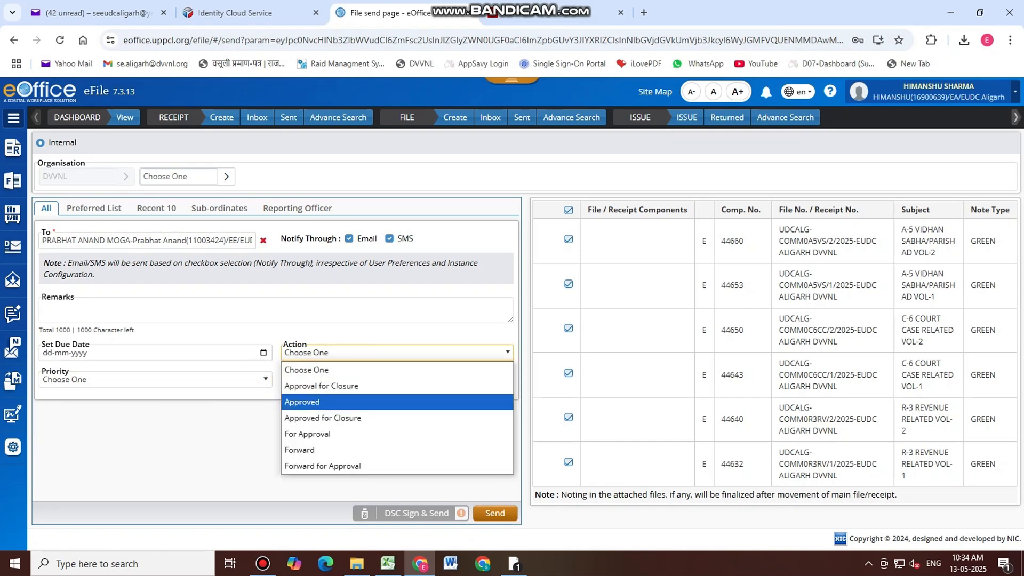
left_click(307, 434)
left_click(390, 238)
Add the remark 'FOR APPROVAL', leave priority unset, and send the six files
left_click(105, 311)
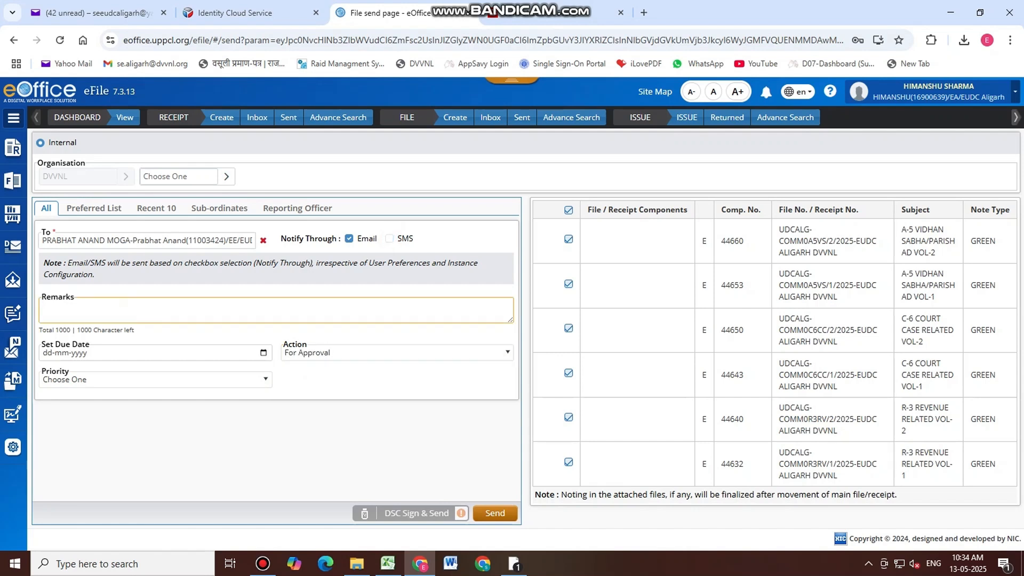
type("FOR APPROVAL")
left_click(116, 378)
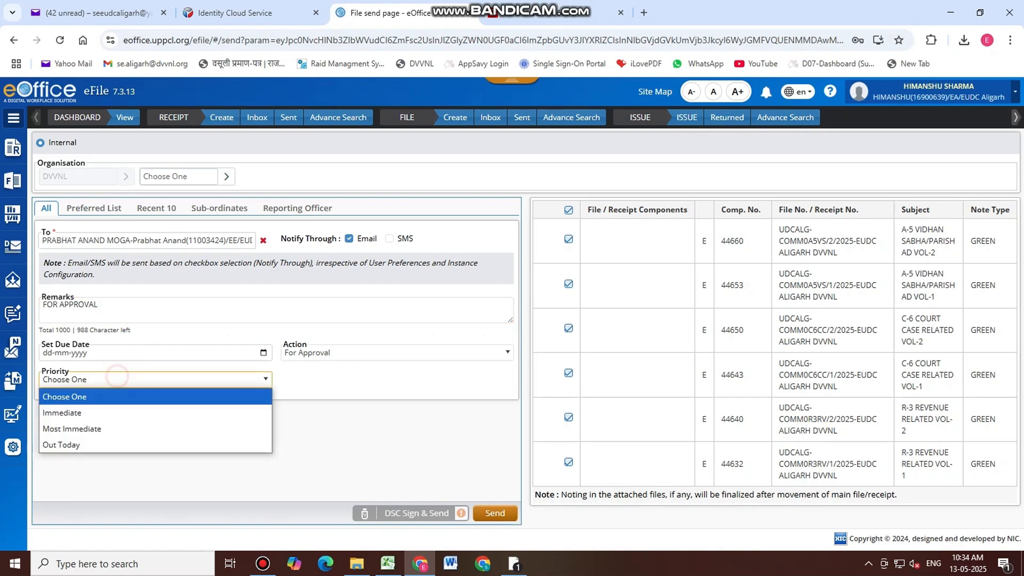
key("Up")
key("Up")
left_click(234, 353)
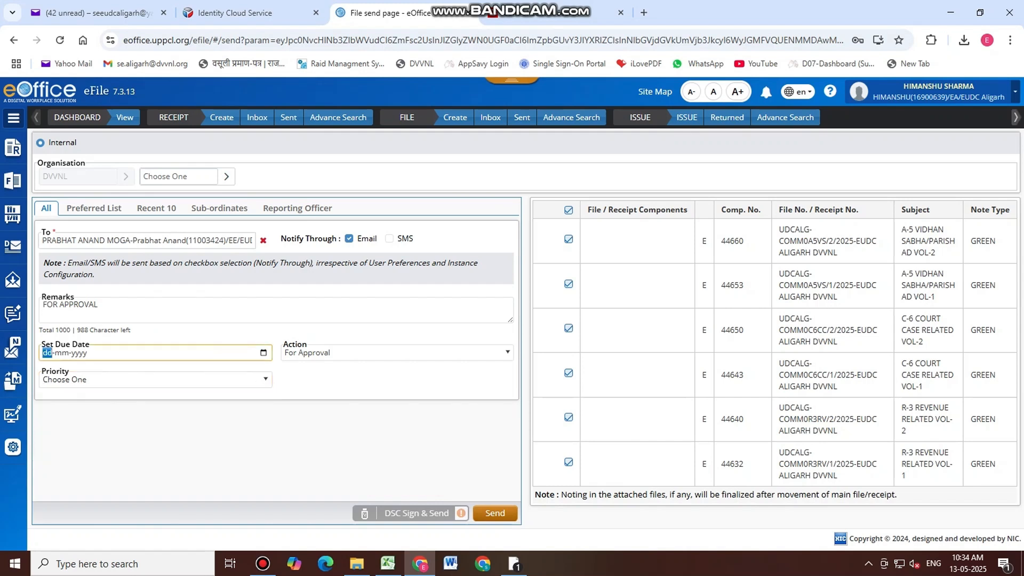
left_click(502, 513)
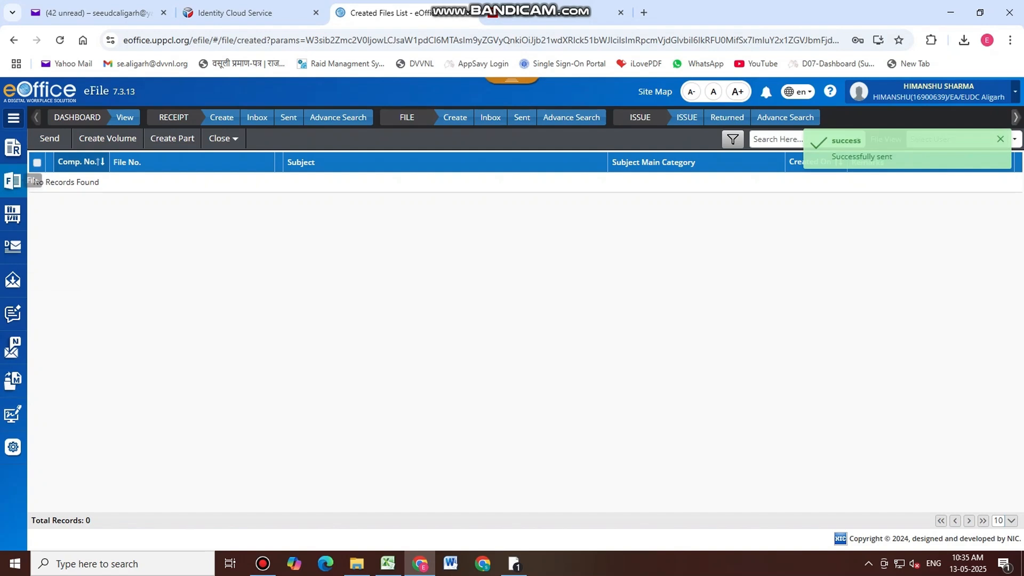
mouse_move(13, 181)
left_click(84, 260)
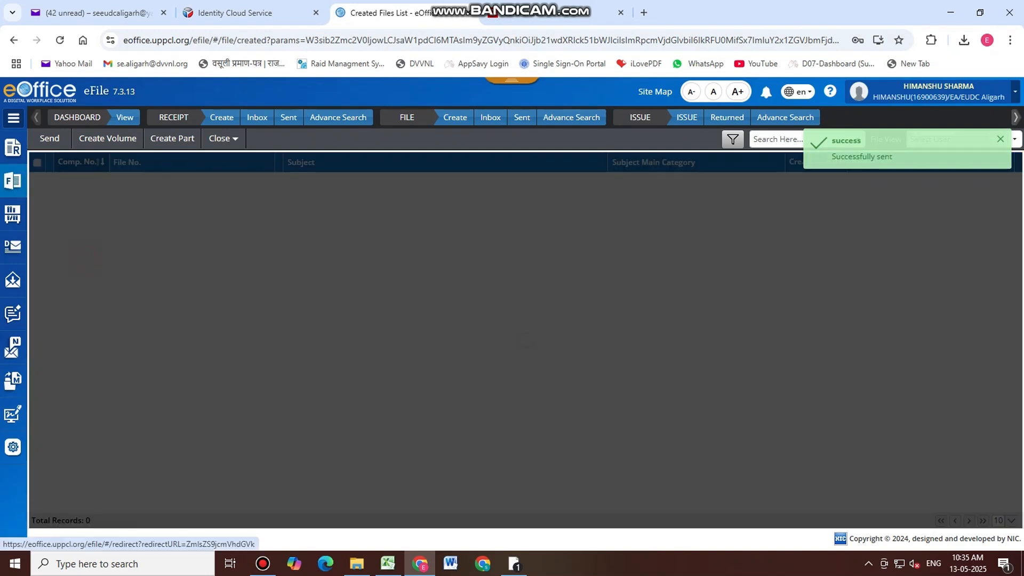
mouse_move(12, 181)
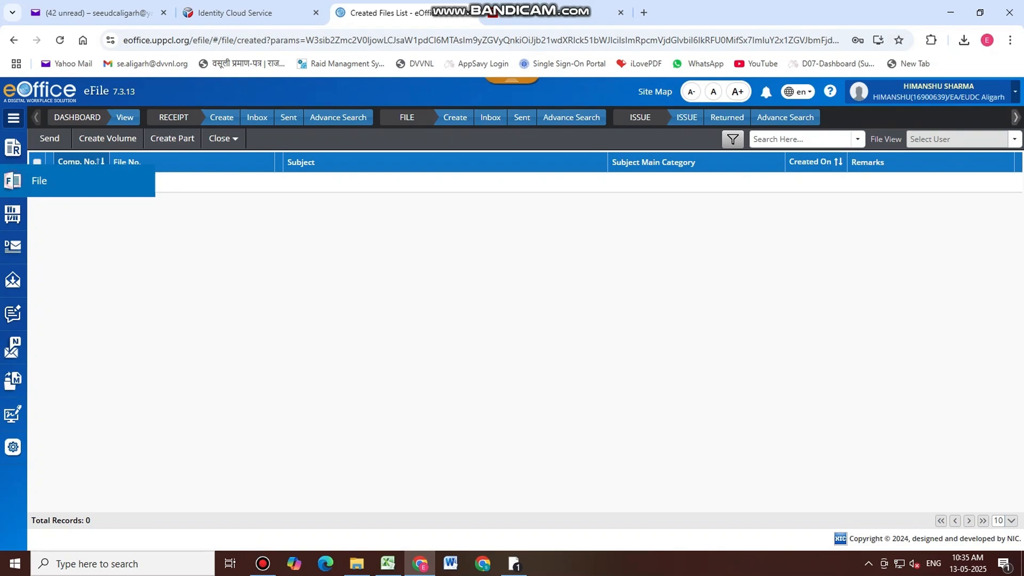
left_click(75, 296)
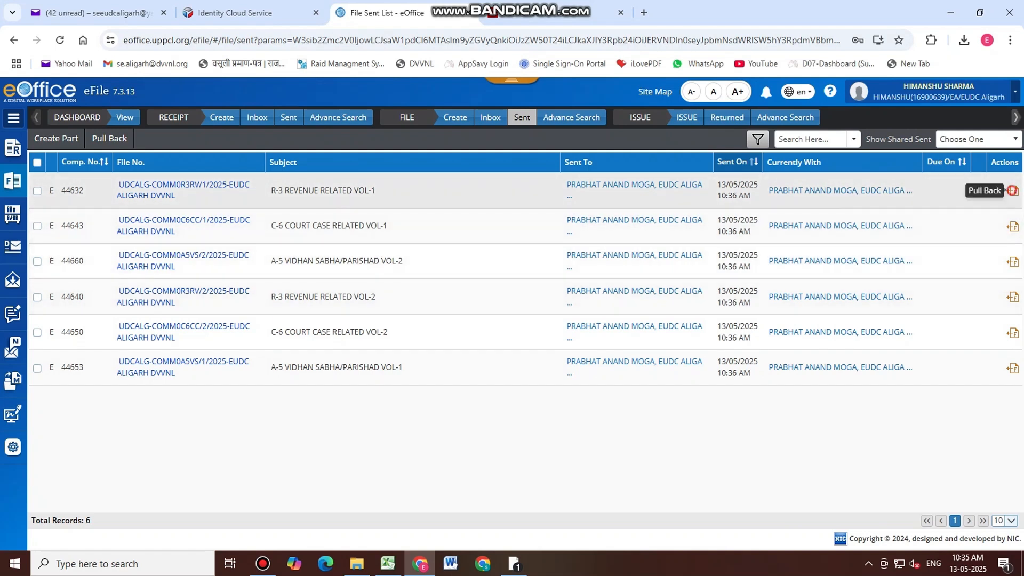
left_click(1013, 190)
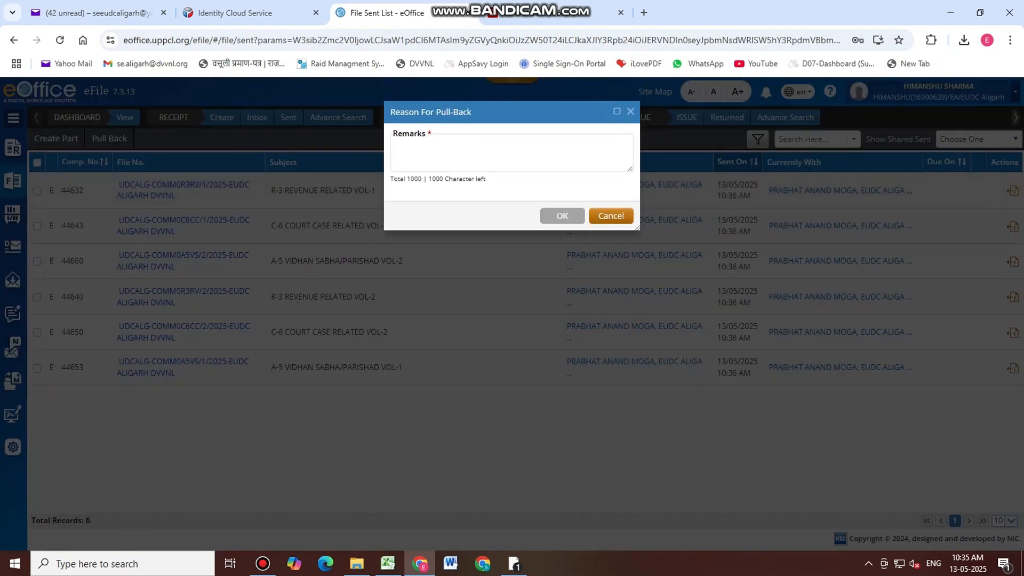
left_click(630, 112)
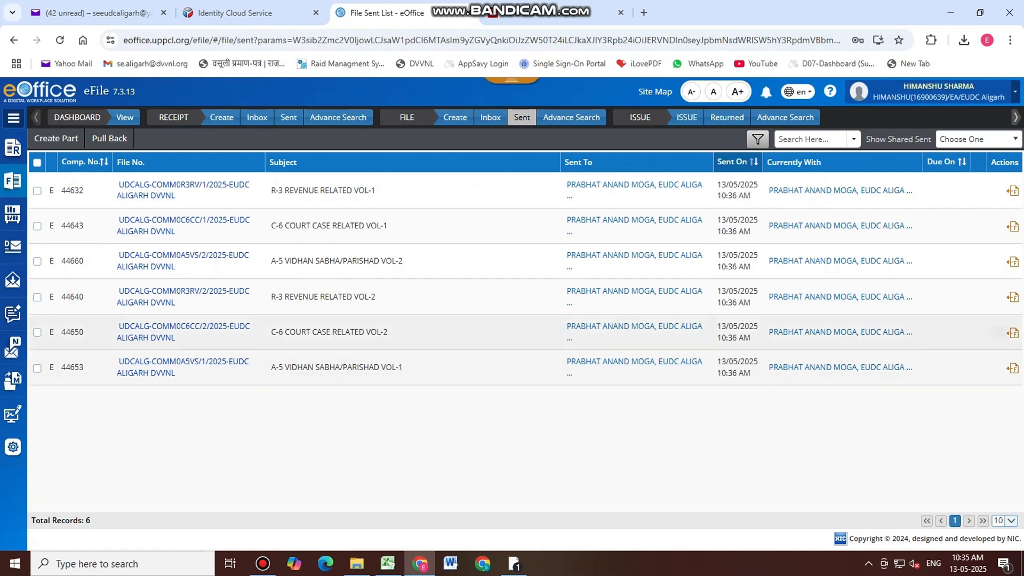
left_click(12, 181)
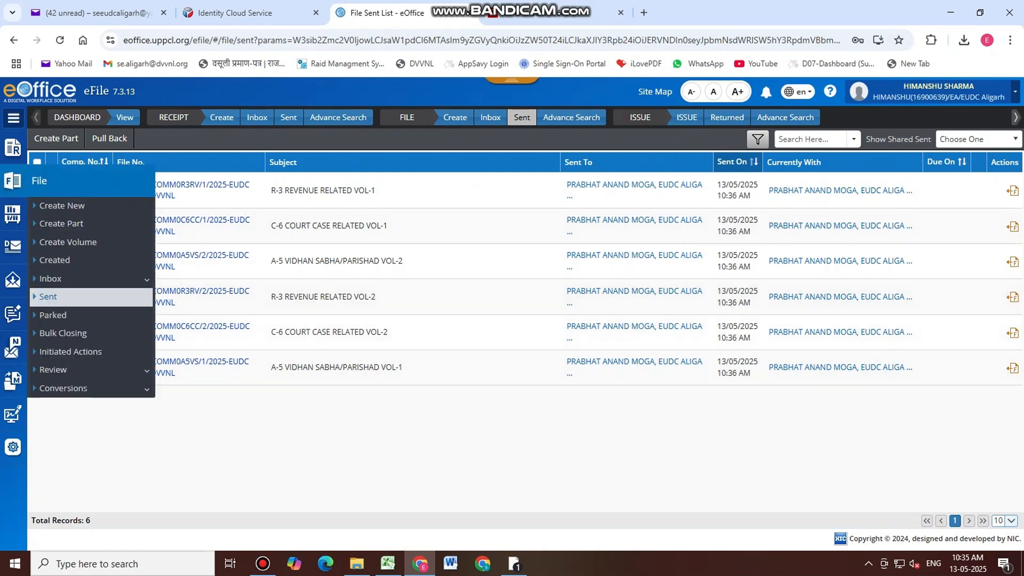
left_click(55, 260)
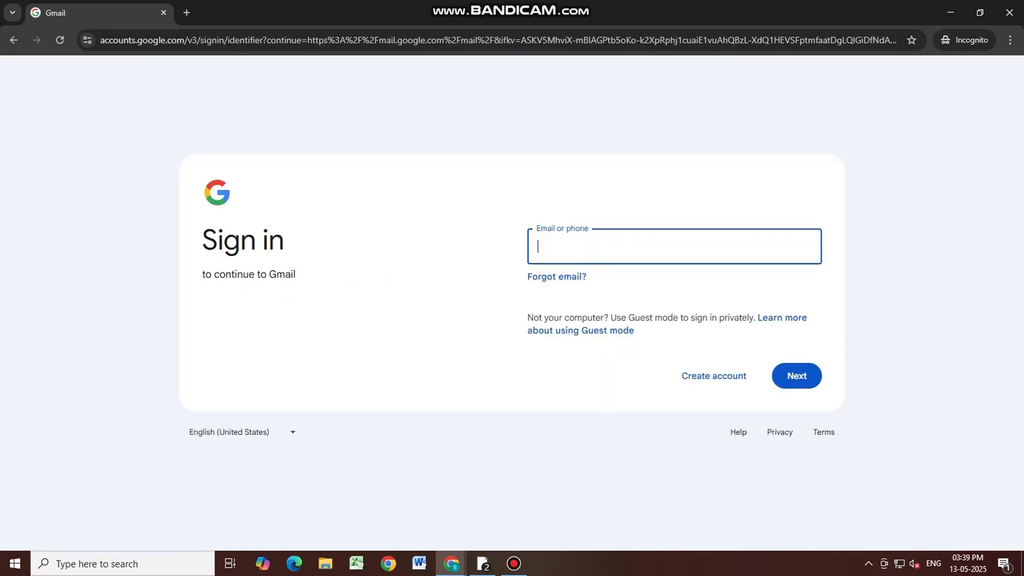
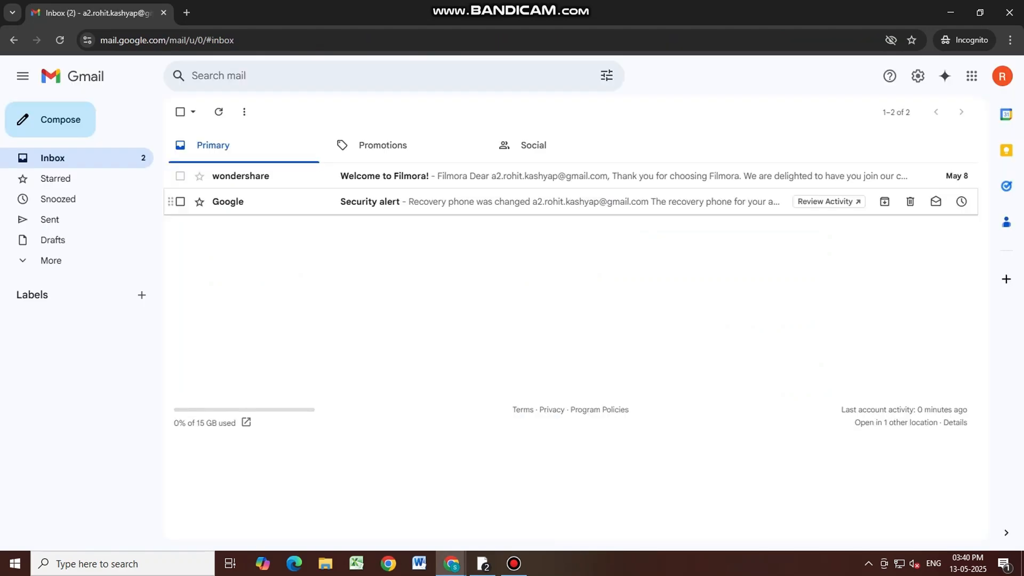
Sign in with the account's e-mail address and reach the Gmail inbox
left_click(972, 76)
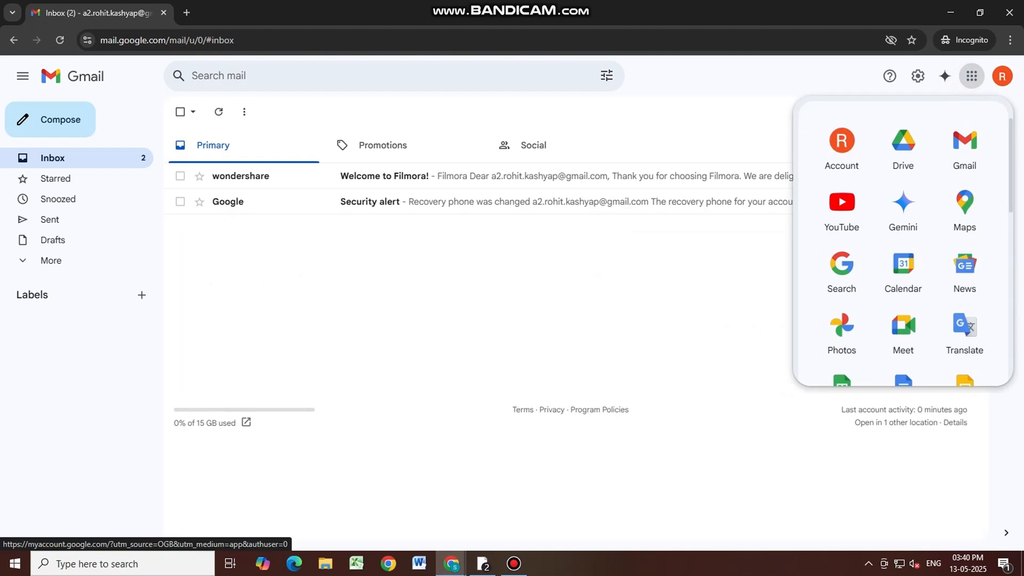
Open Google Drive and upload the DAILY REPORT folder from the Desktop via Folder upload
left_click(909, 154)
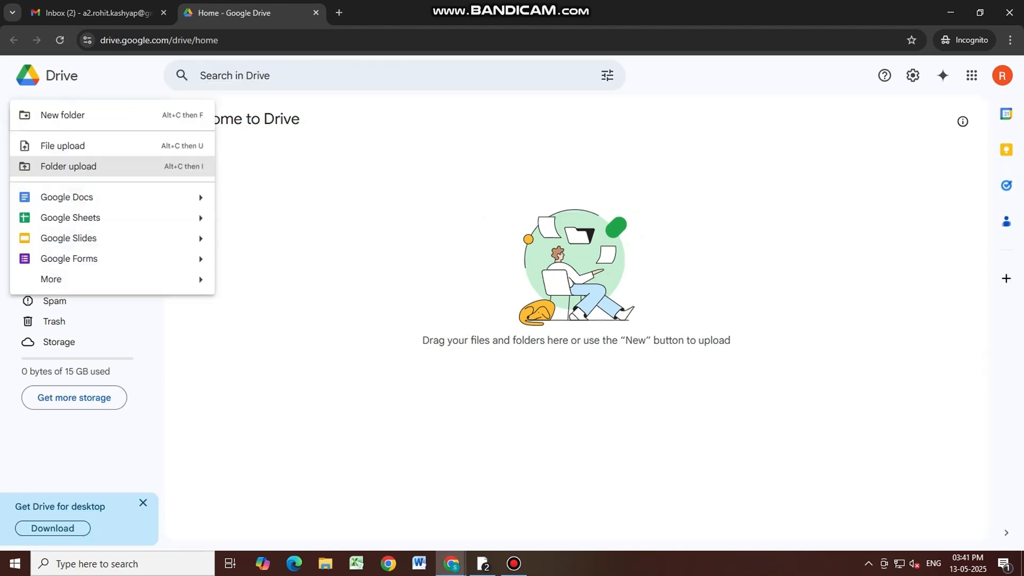
left_click(98, 166)
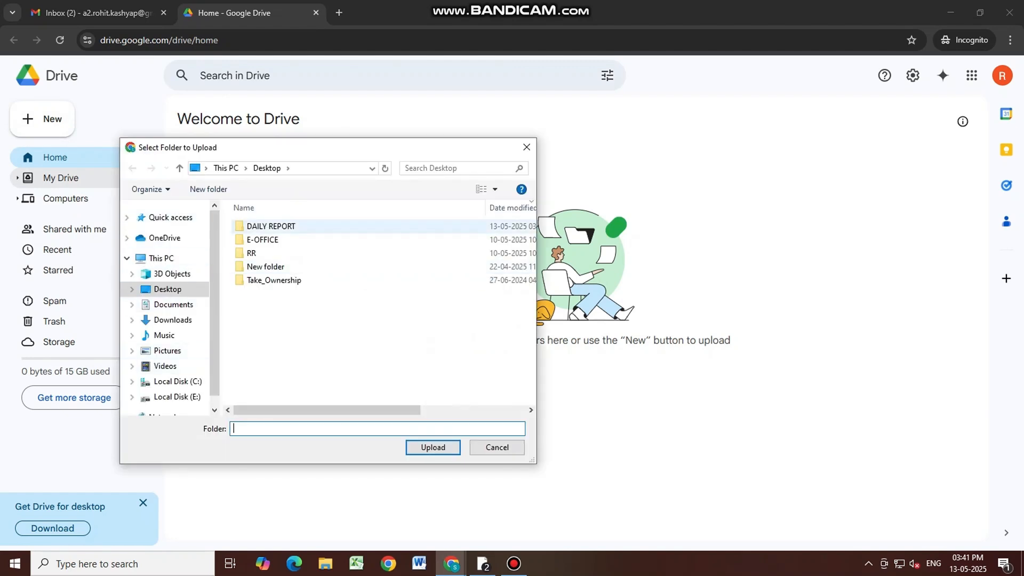
left_click(263, 240)
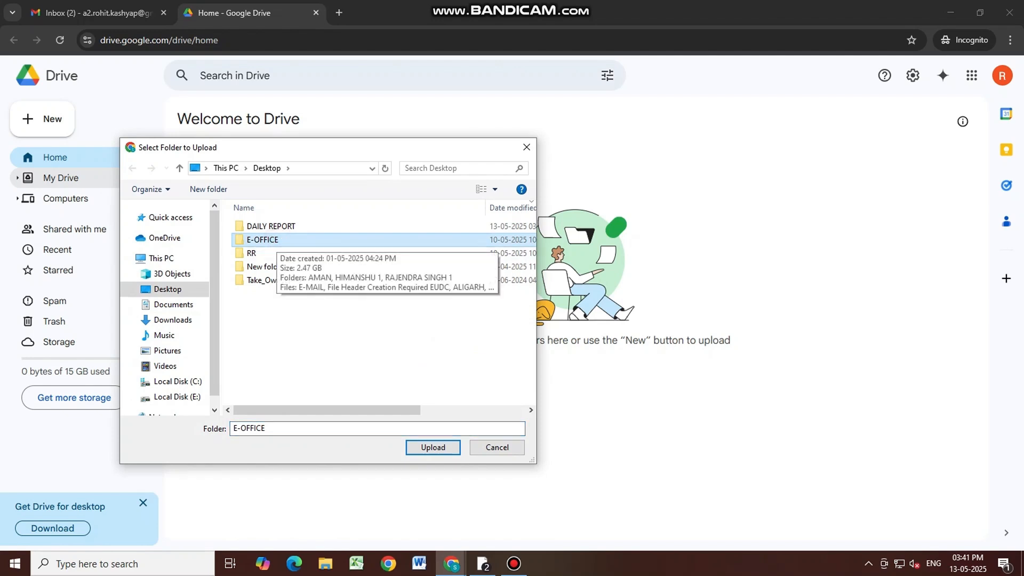
left_click(271, 226)
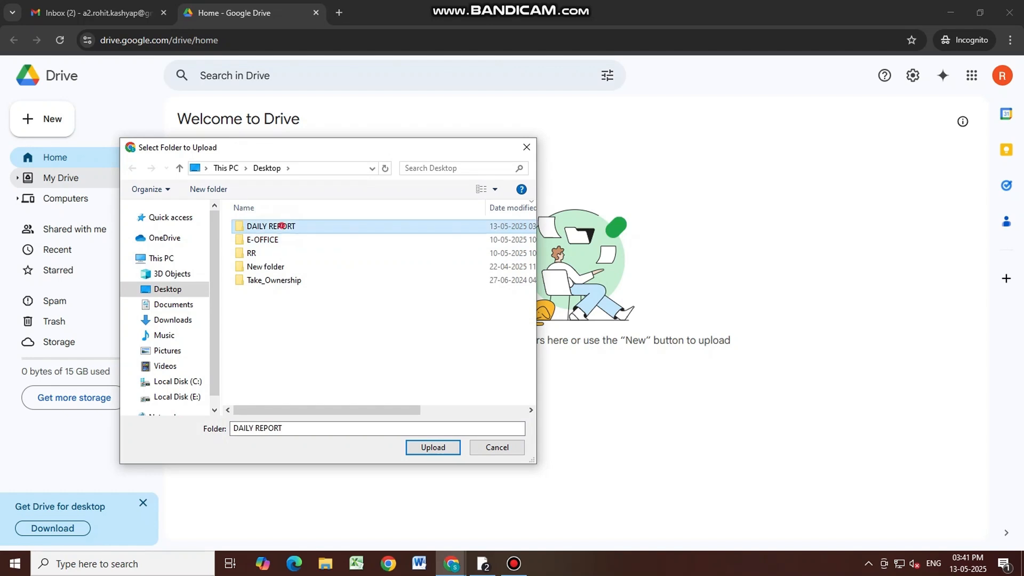
double_click(272, 226)
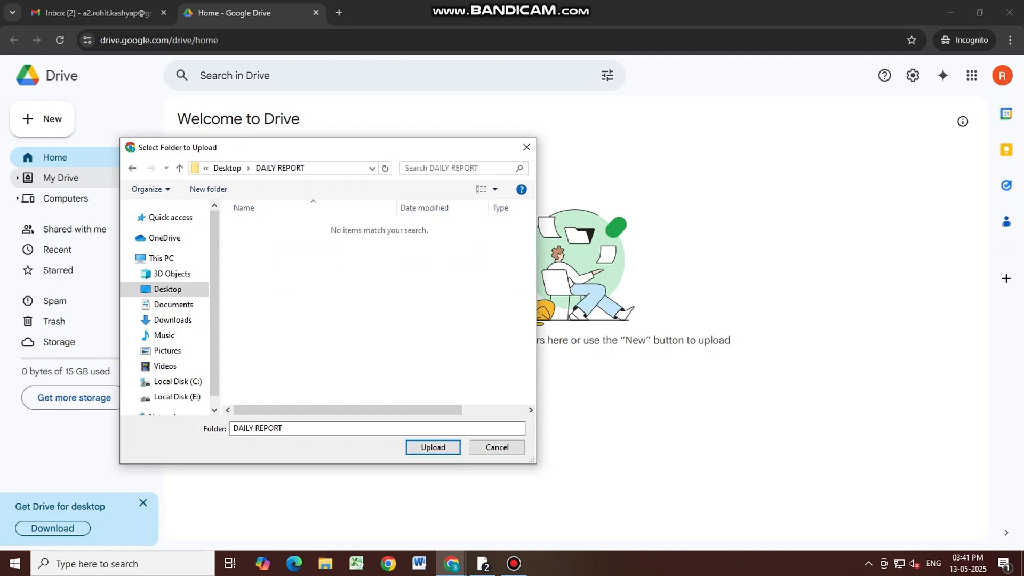
left_click(228, 168)
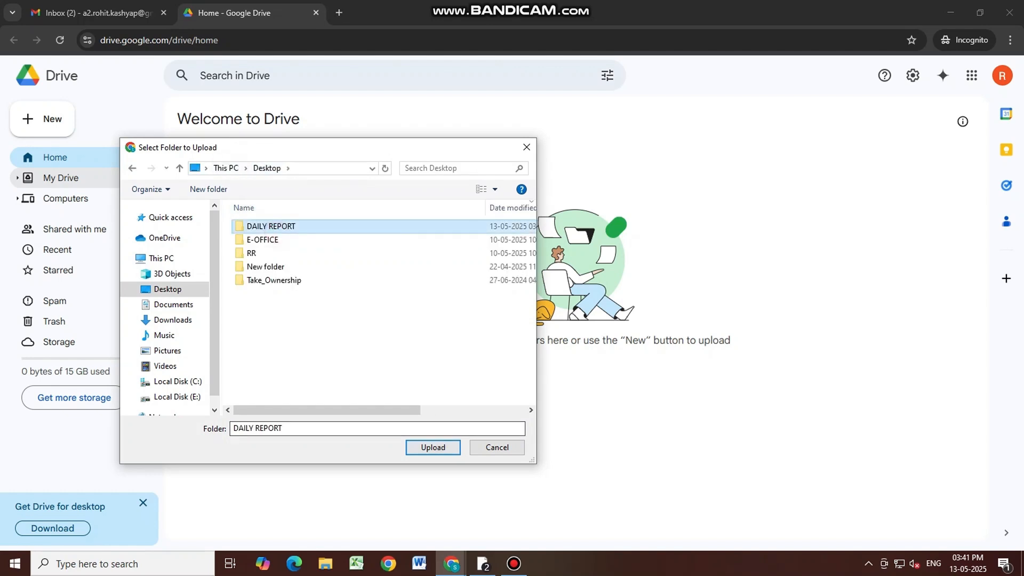
left_click(432, 447)
left_click(565, 134)
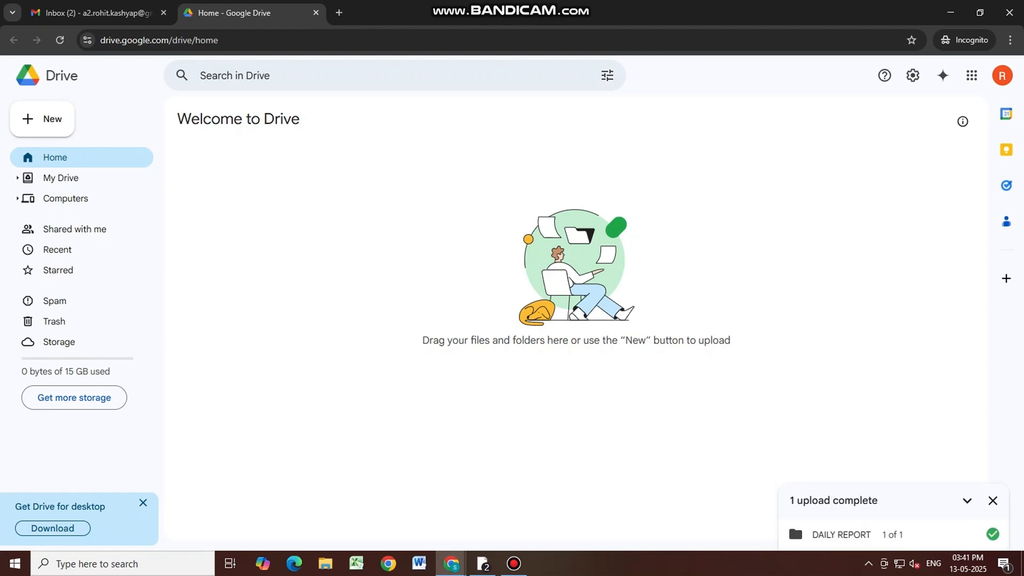
Download the DAILY REPORT folder from My Drive as a zip into Downloads
left_click(61, 178)
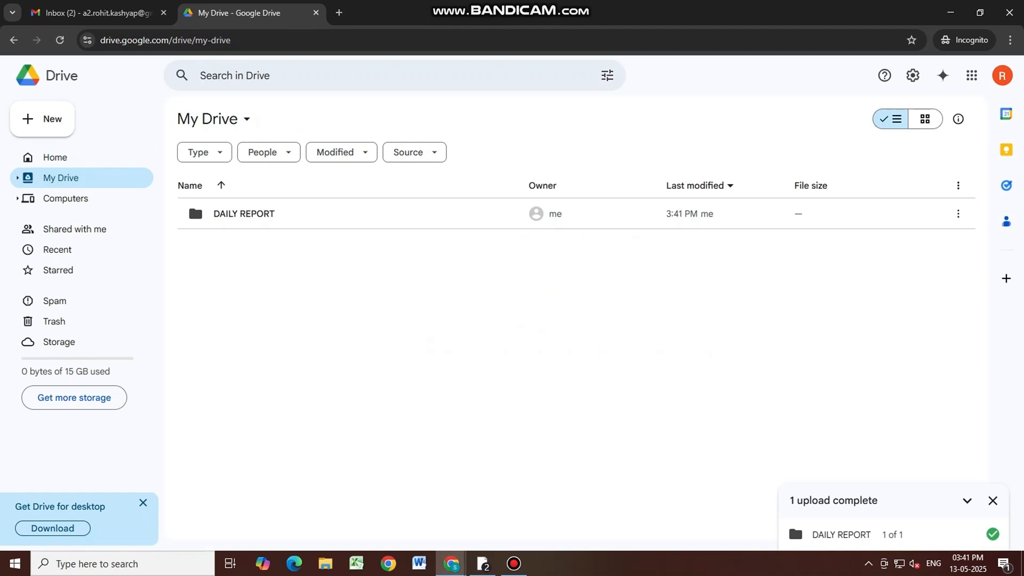
left_click(972, 76)
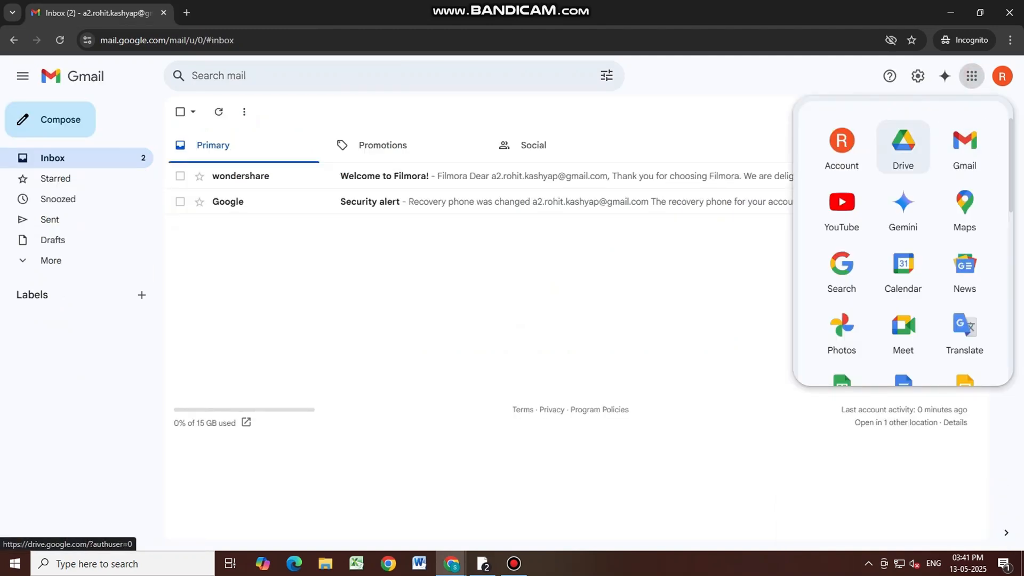
left_click(916, 149)
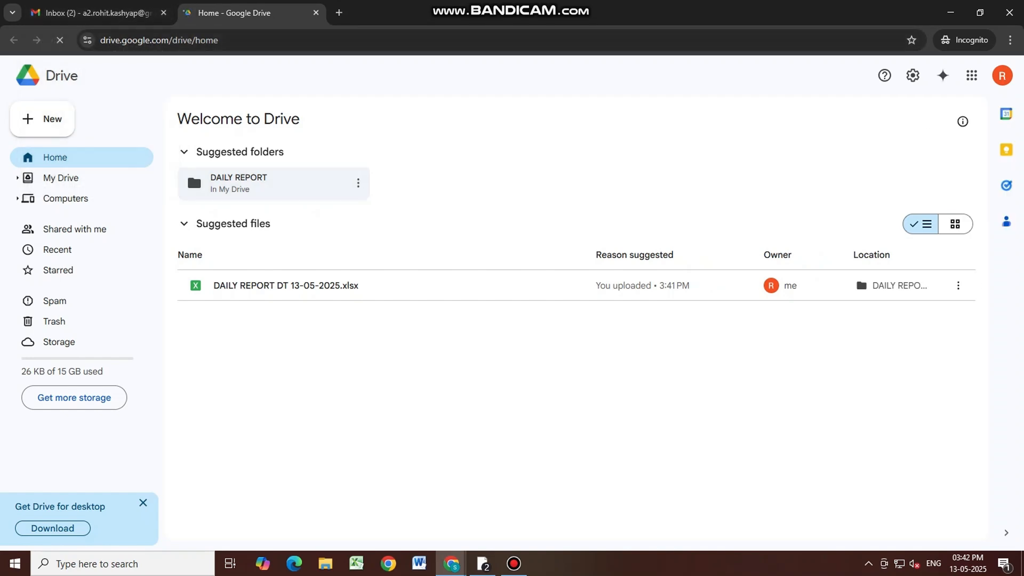
left_click(358, 183)
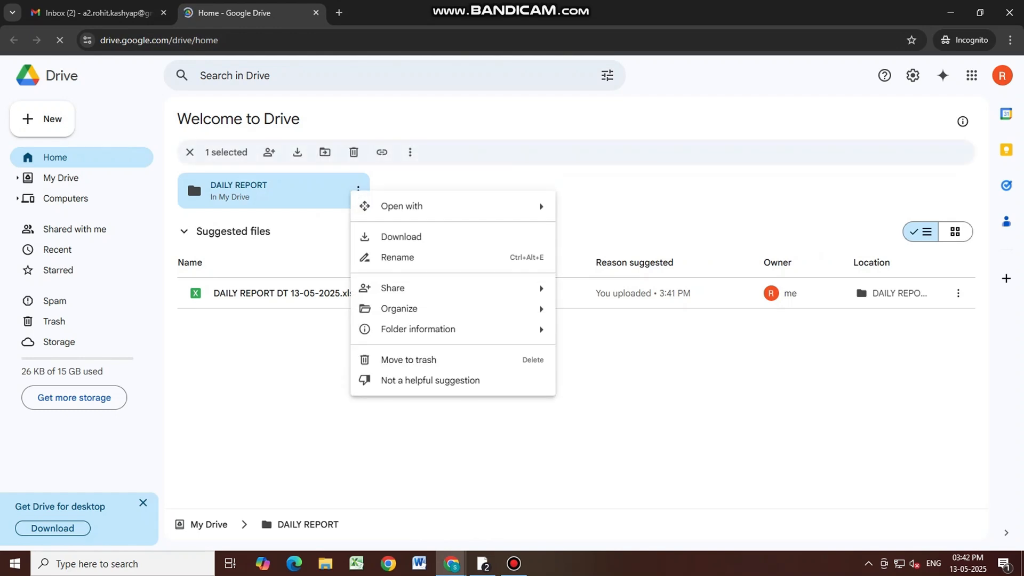
left_click(401, 236)
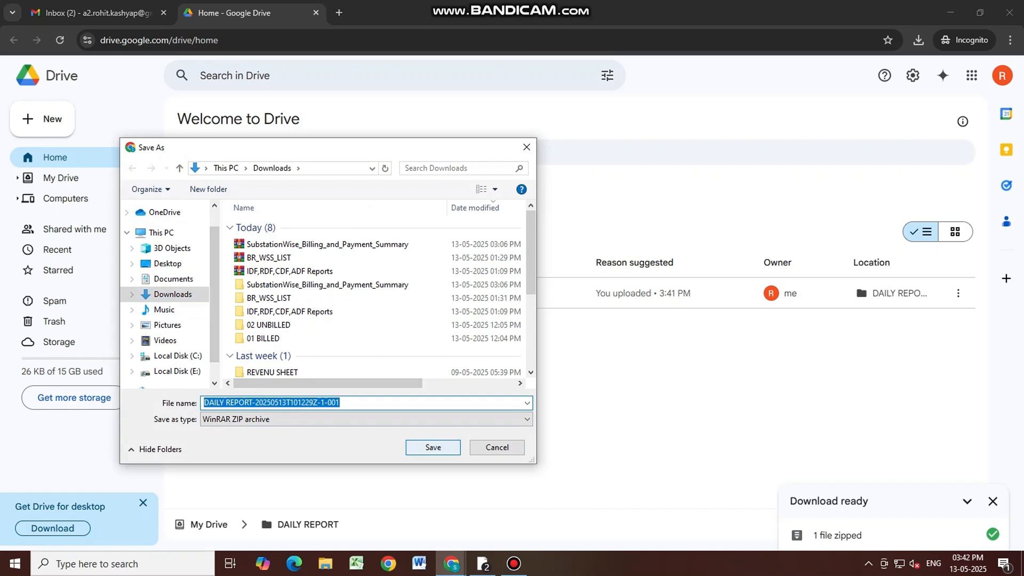
left_click(433, 447)
Minimize the browser windows and open This PC in File Explorer
left_click(950, 12)
left_click(951, 13)
double_click(23, 72)
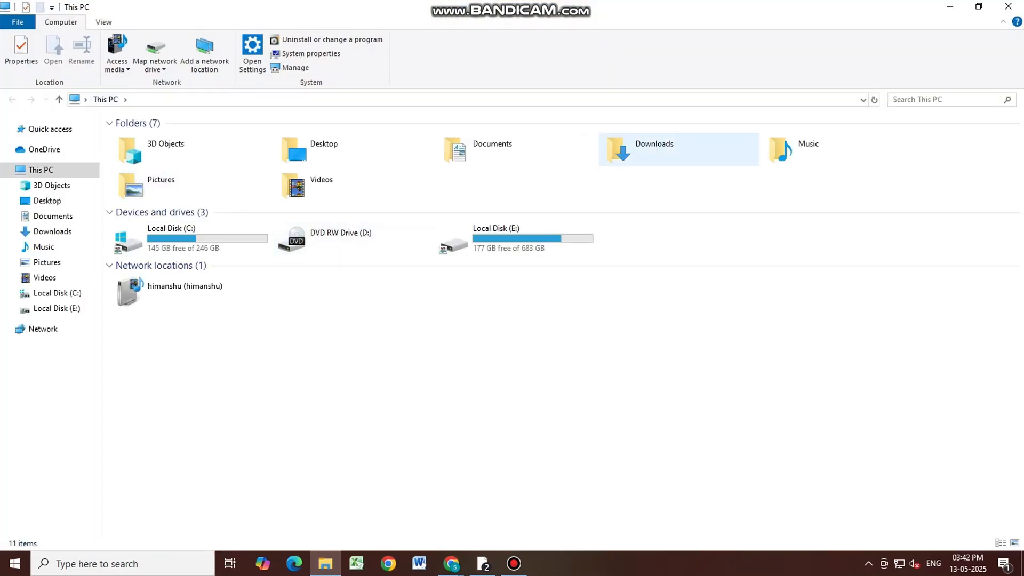
double_click(631, 155)
right_click(197, 140)
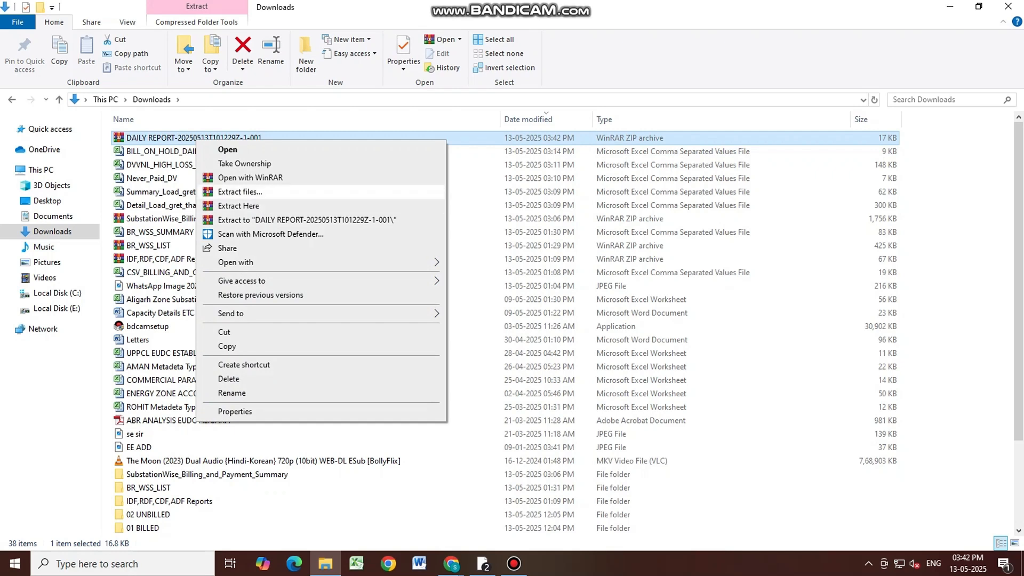
left_click(1008, 6)
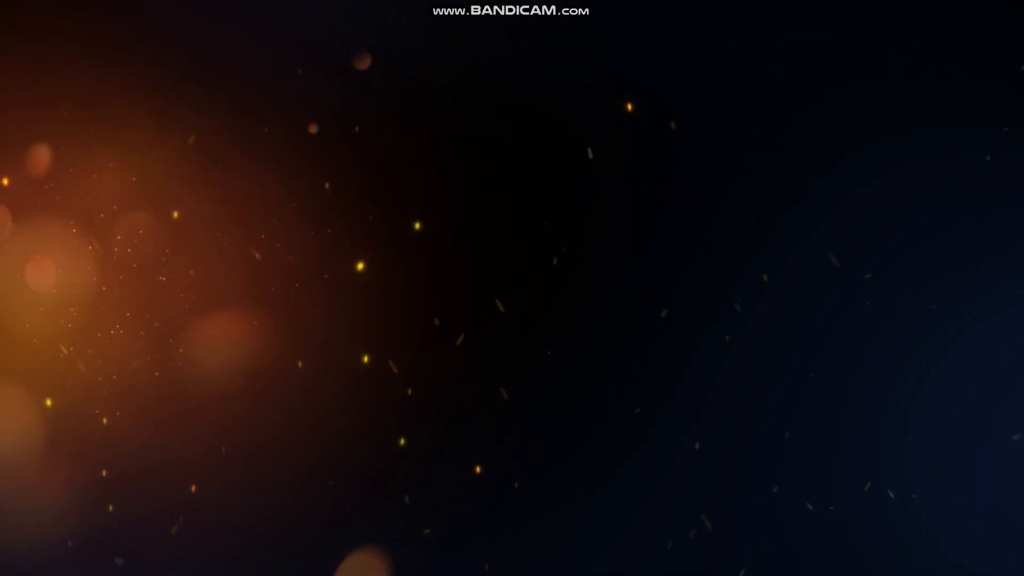